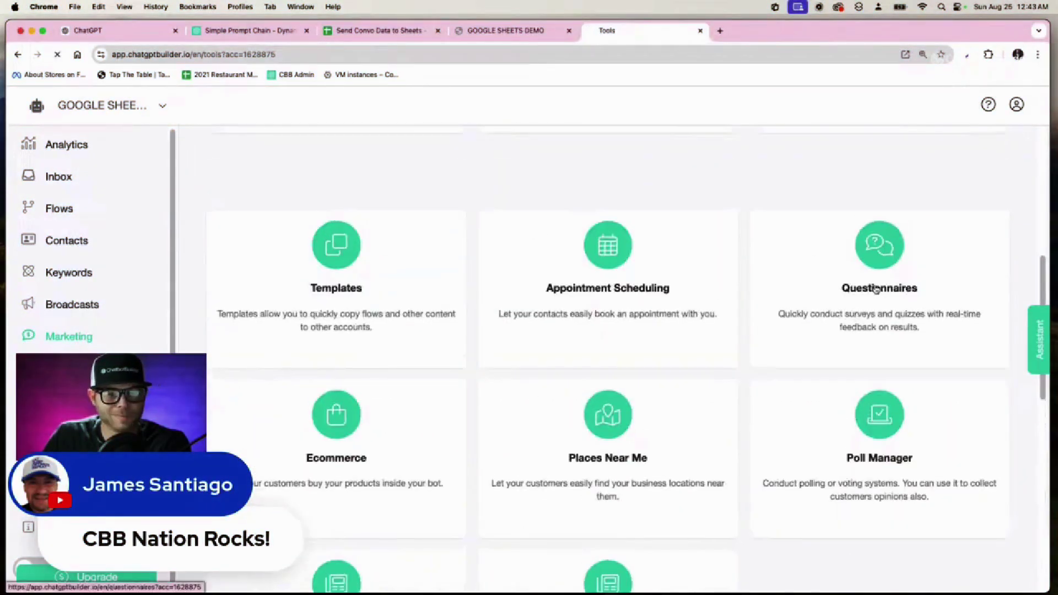
Open the Questionnaires / Quizzes tool and start adding a new questionnaire
click(876, 289)
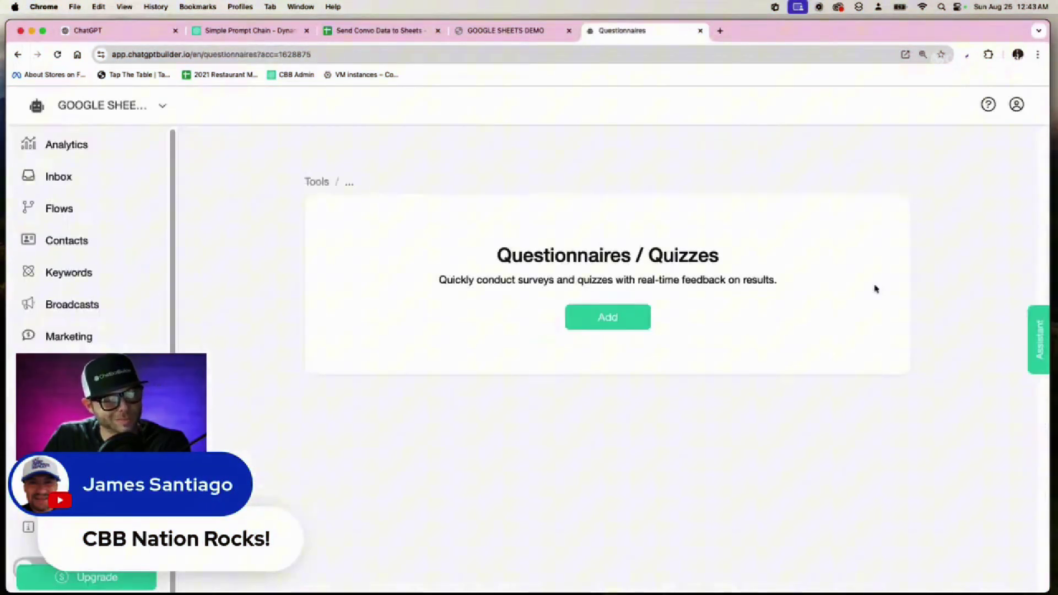
click(630, 319)
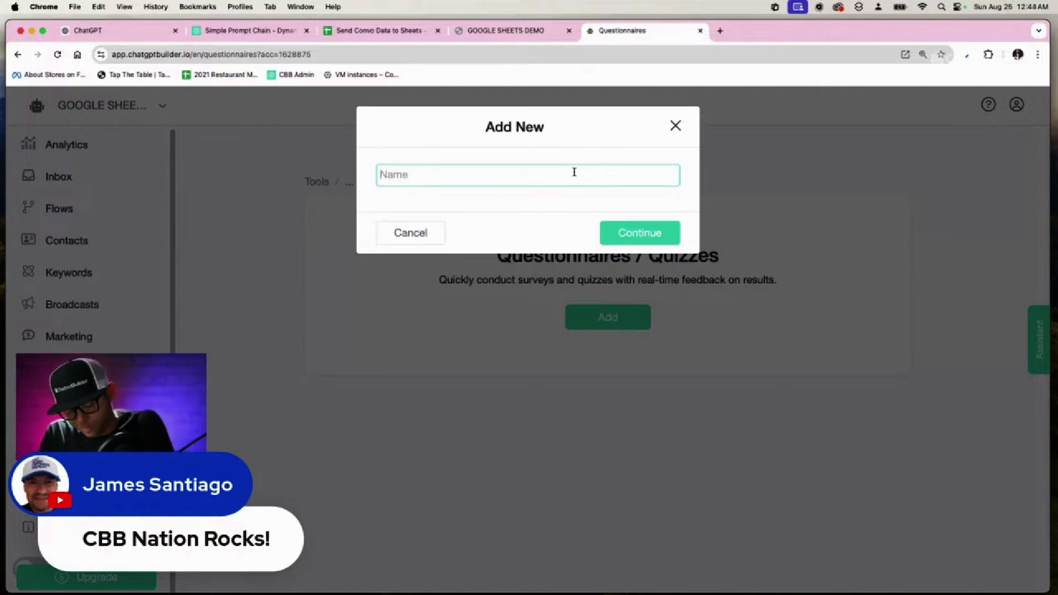
Create a questionnaire named 'Quiz'
text(Quiz)
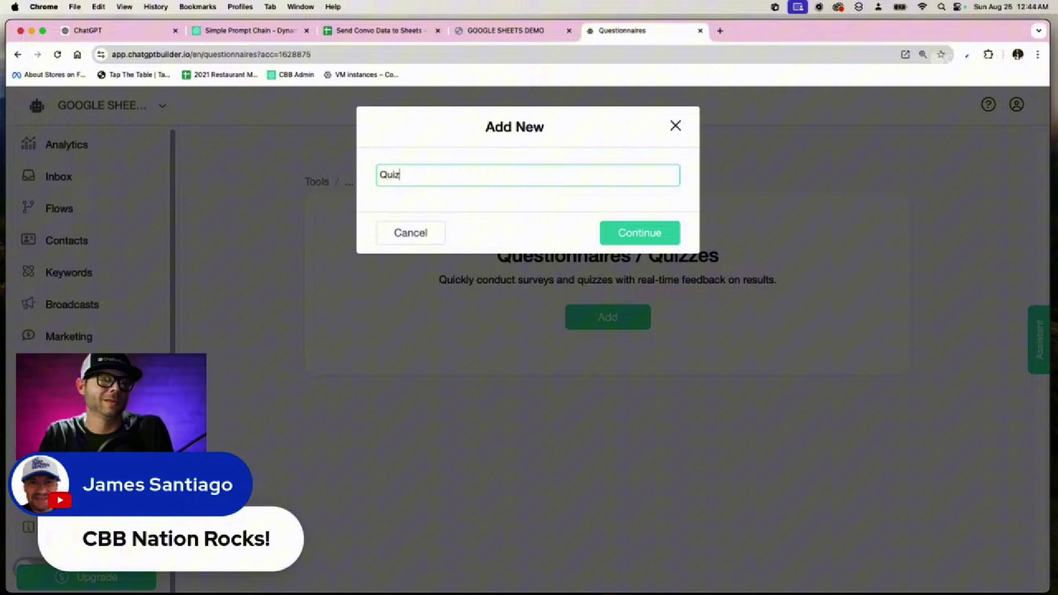
key(Return)
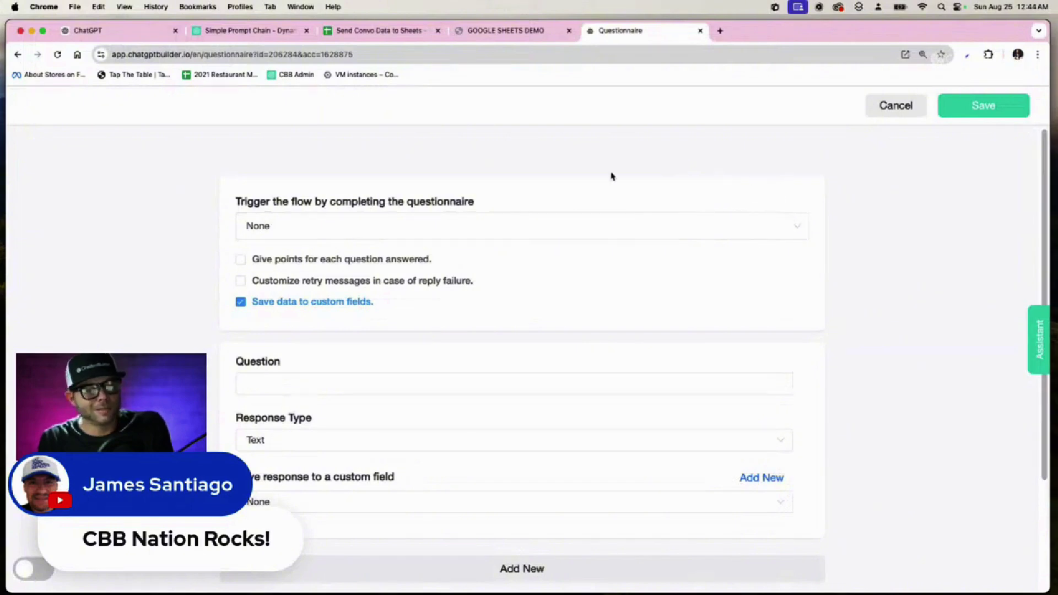
Leave the completion trigger as None and enable points for each answered question
click(355, 225)
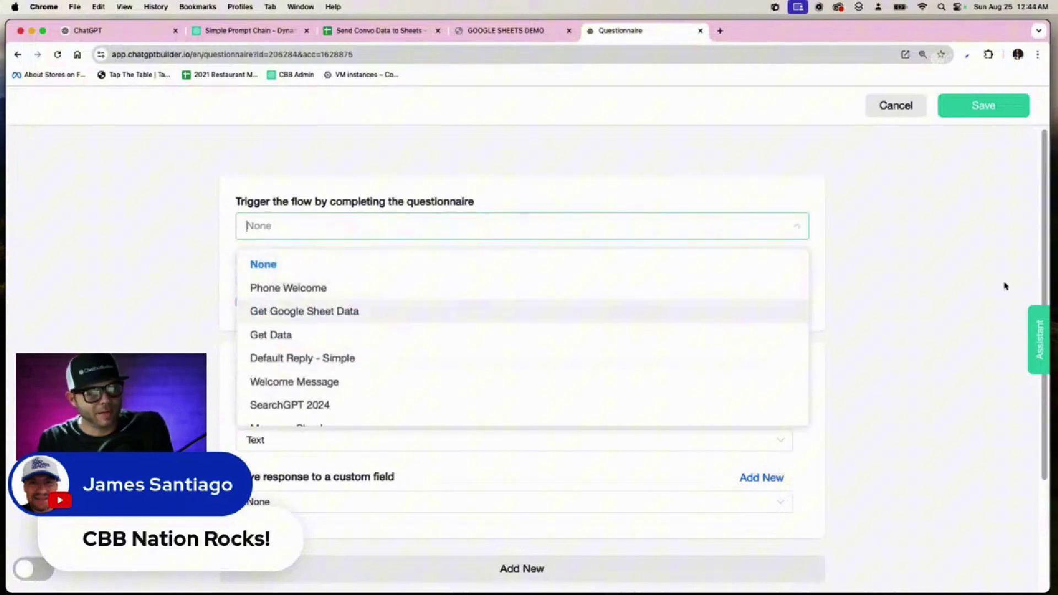
click(859, 280)
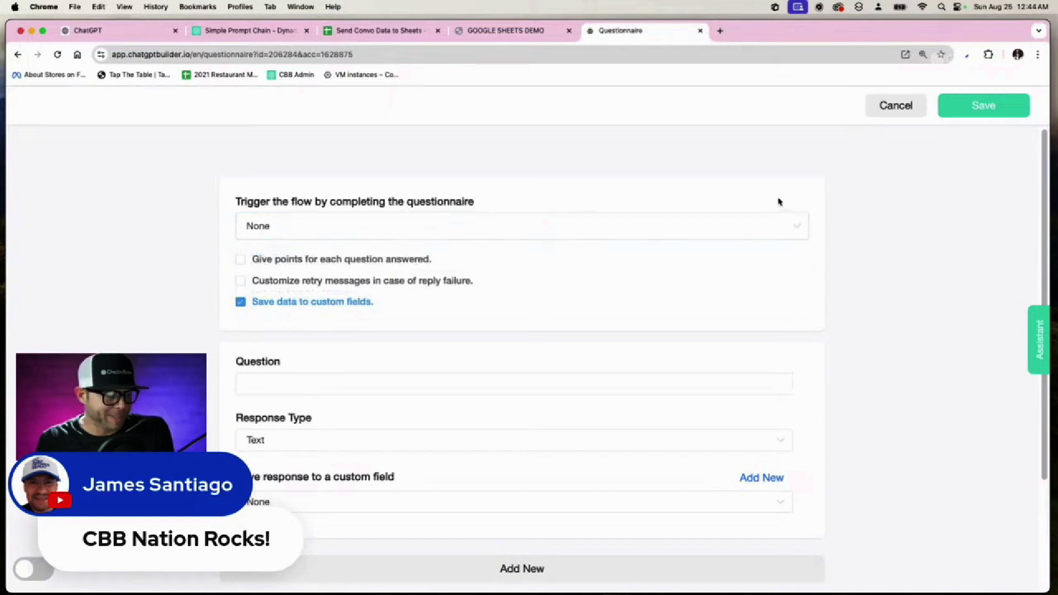
click(391, 261)
scroll(621, 444, down, 1)
Enter the first question 'Which chatbot platfrom is the best in the world?'
click(478, 373)
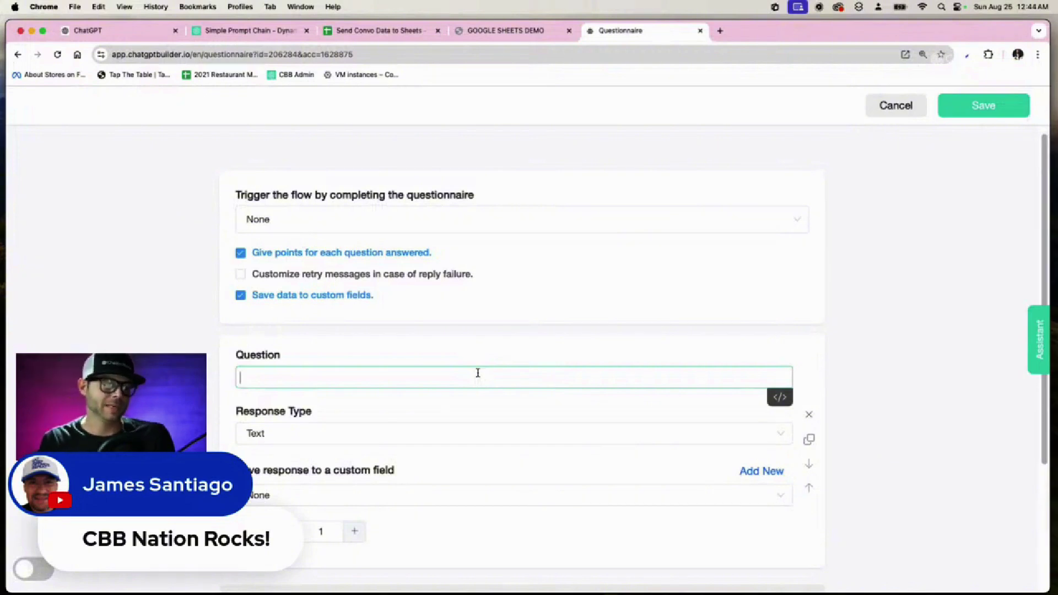
text(Which)
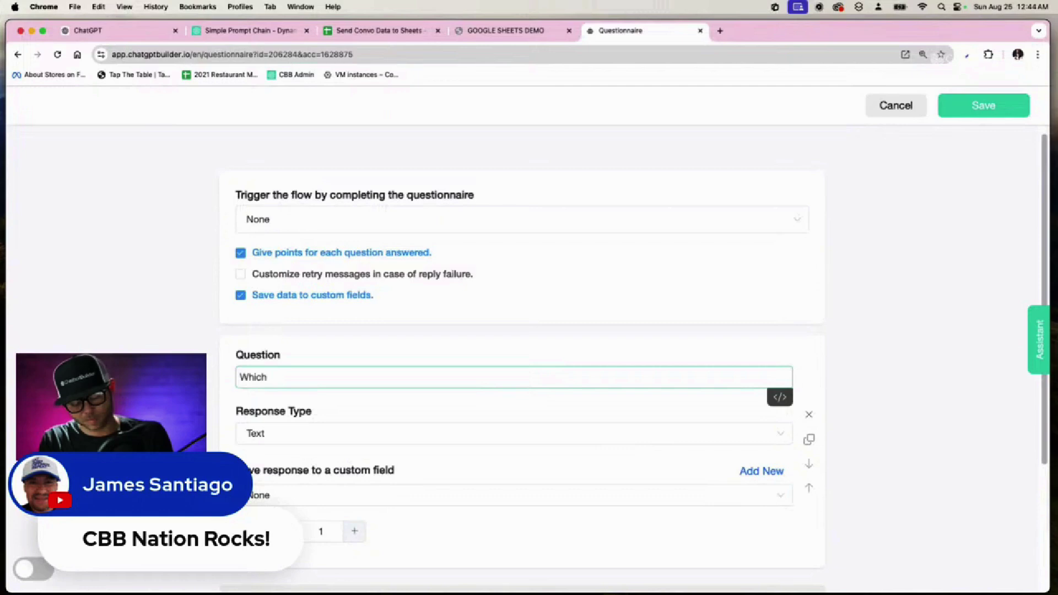
text( chatbot plat)
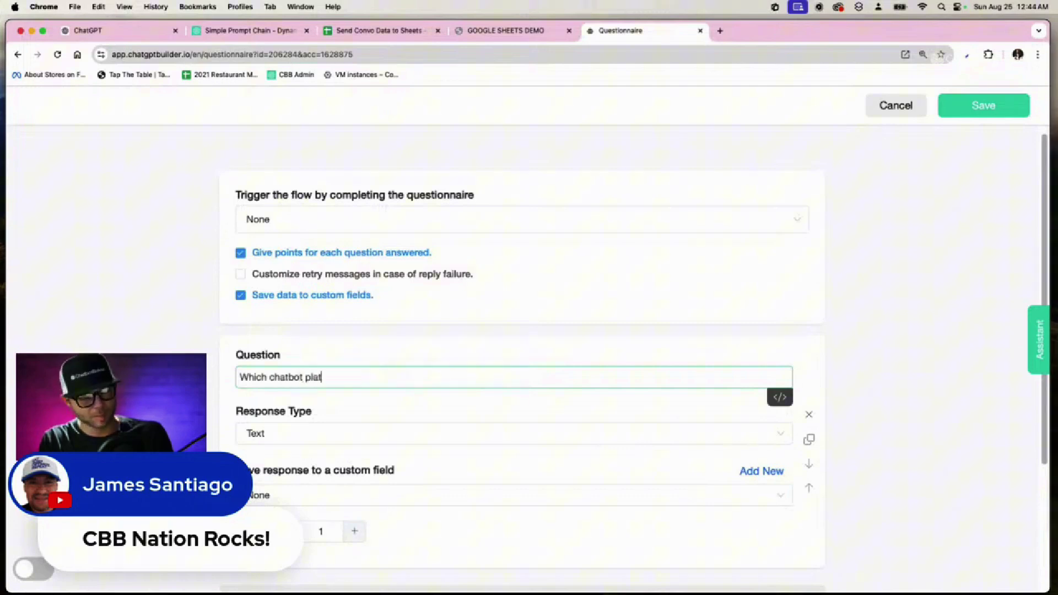
text(from is the best in the world?)
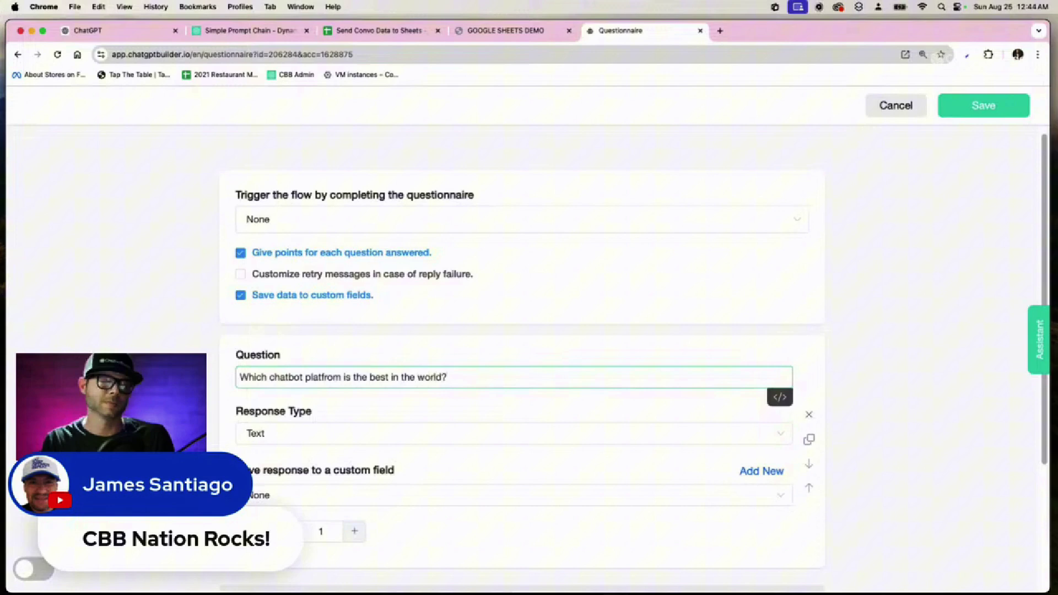
scroll(475, 373, down, 4)
scroll(646, 396, up, 1)
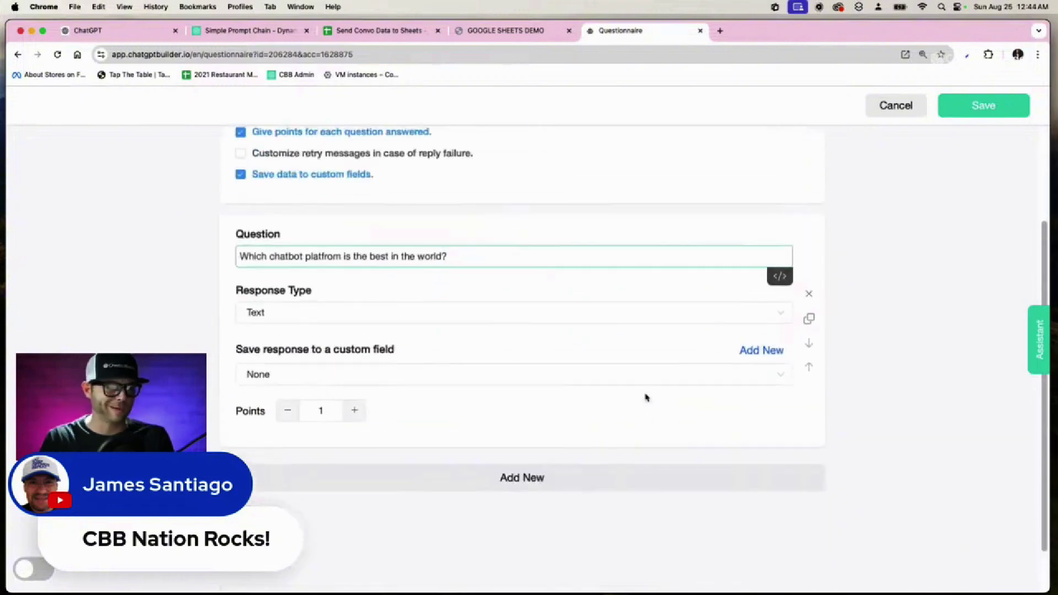
scroll(480, 319, up, 1)
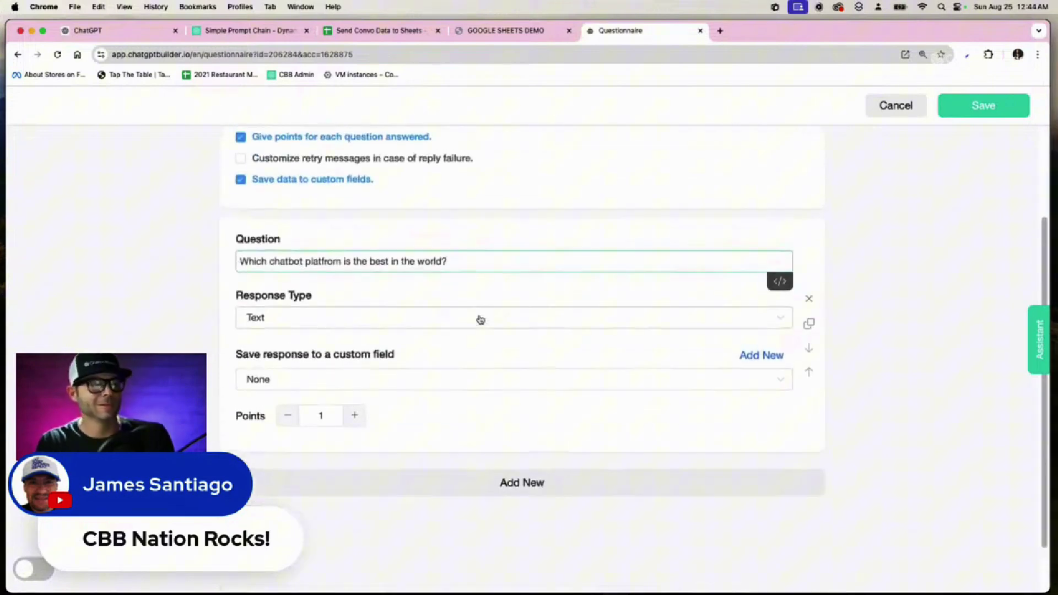
Set the first question's response type to Multiple choice
click(493, 333)
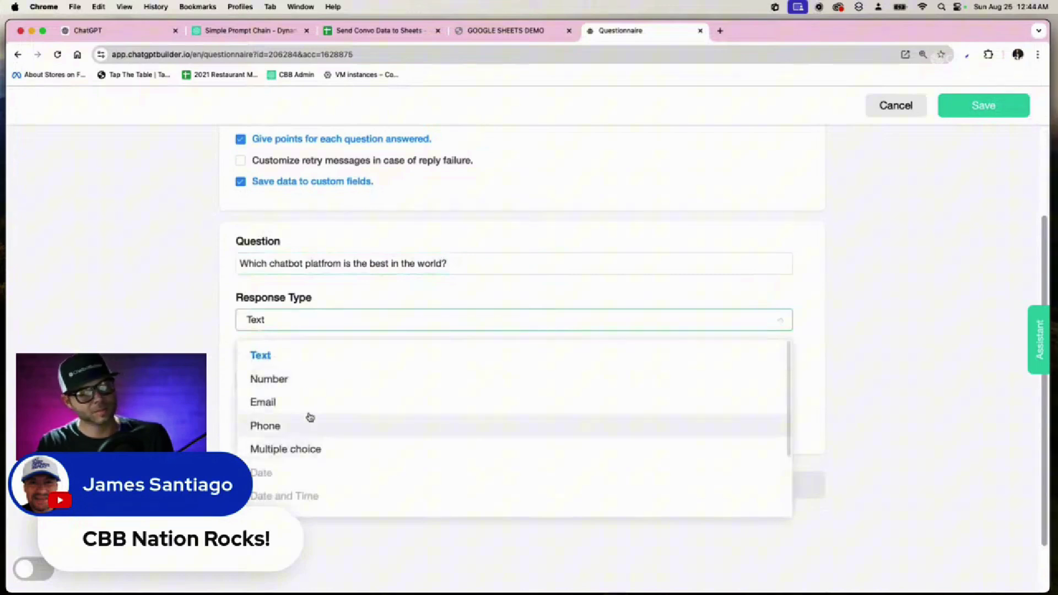
scroll(358, 451, down, 2)
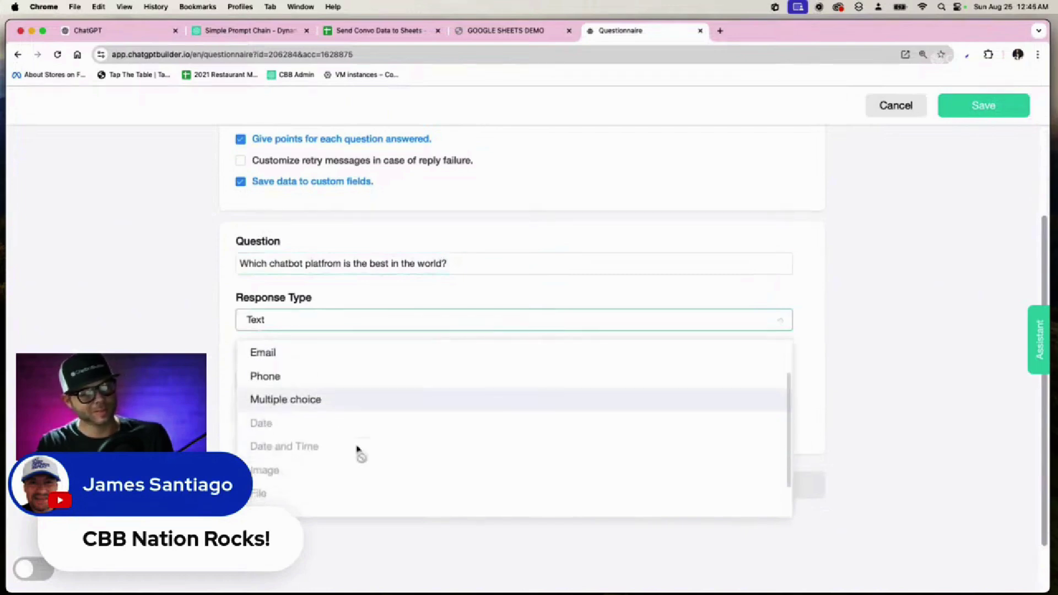
click(332, 405)
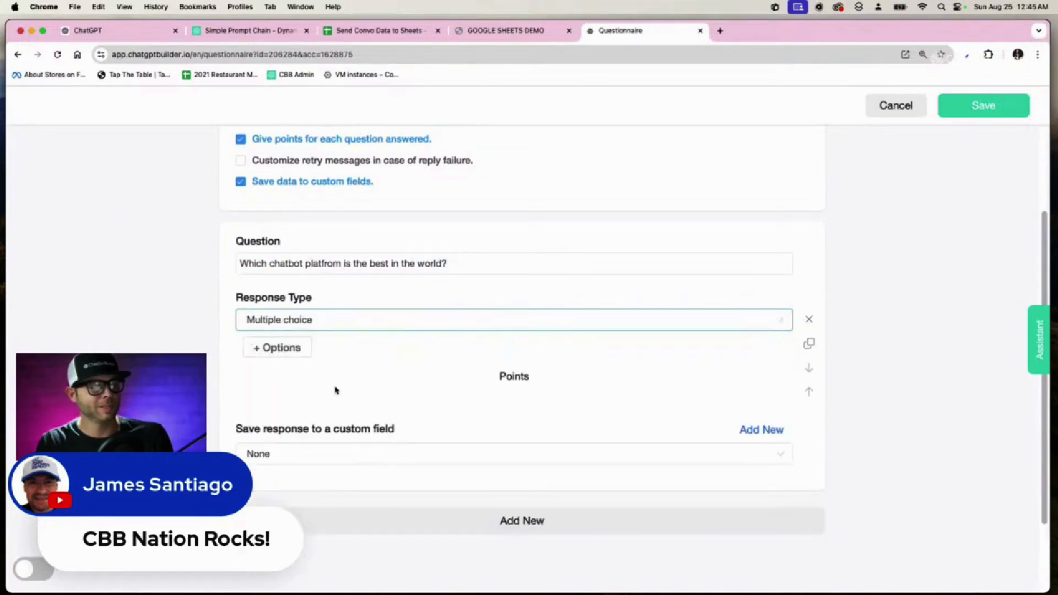
Add answer options Chatbot Builder AI, CBB and Chatbot Bizzy, each worth 1 point
click(279, 346)
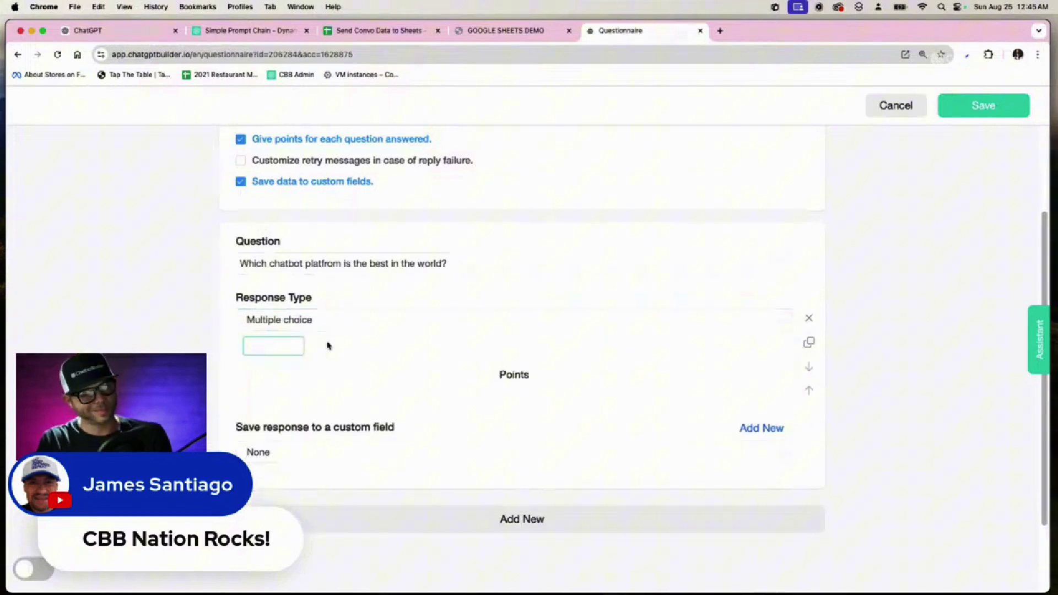
text(Chatbo)
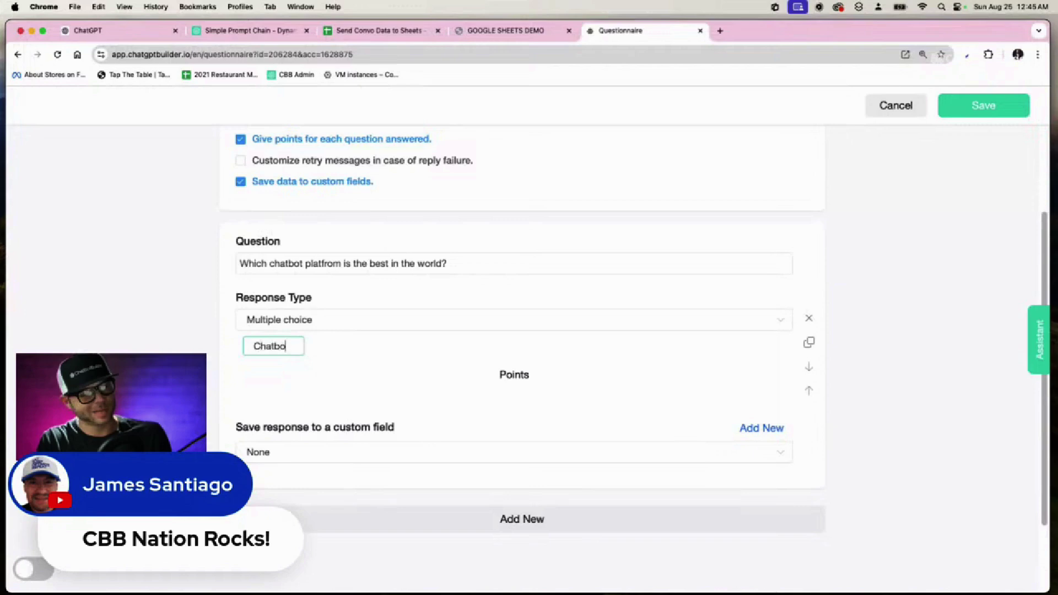
text(t Builder)
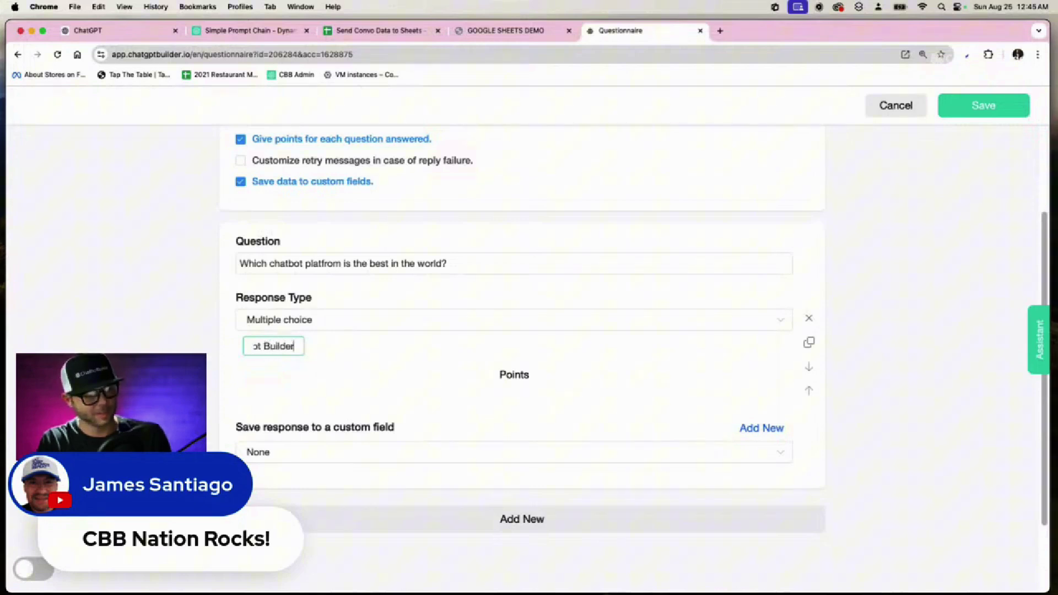
text( AI)
key(Return)
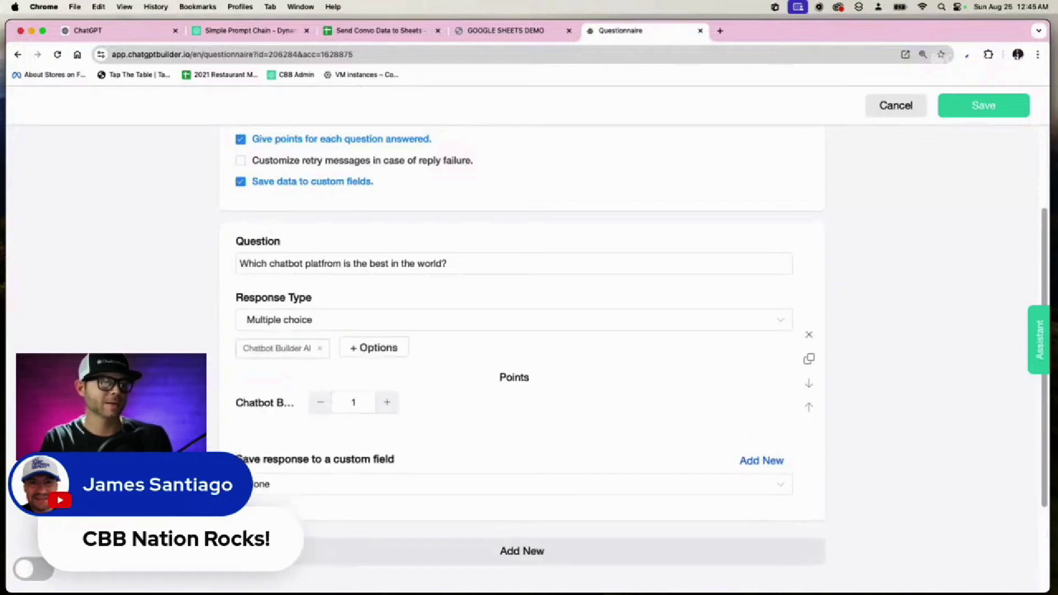
click(395, 357)
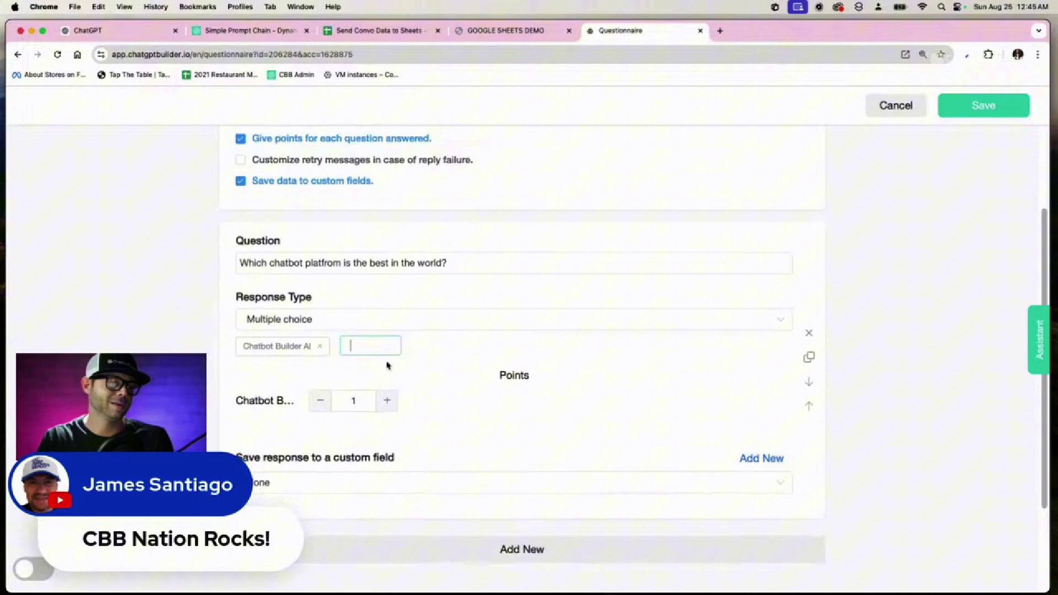
text(CBB)
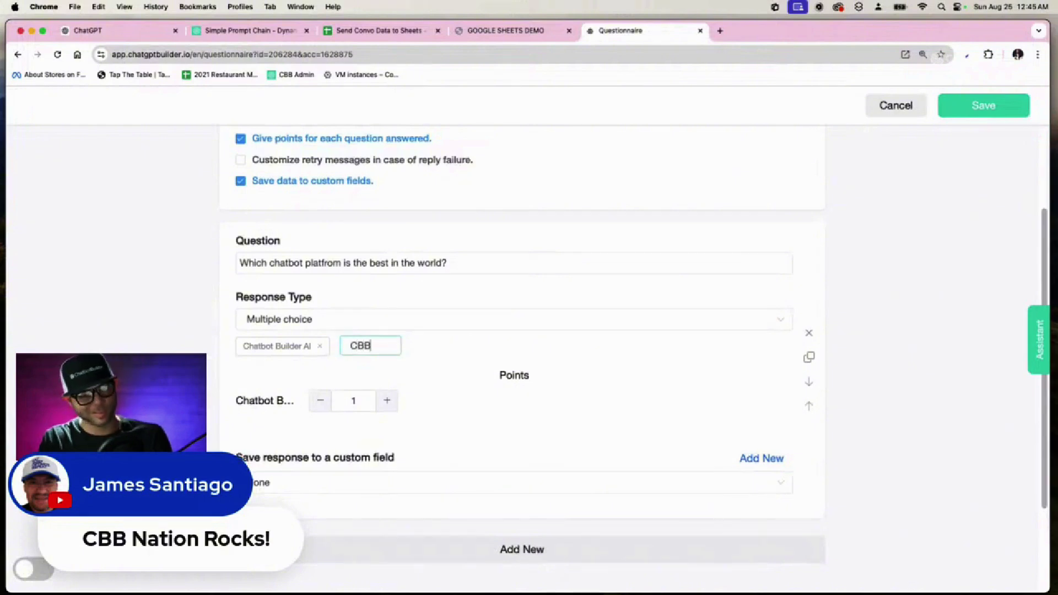
key(Return)
click(400, 355)
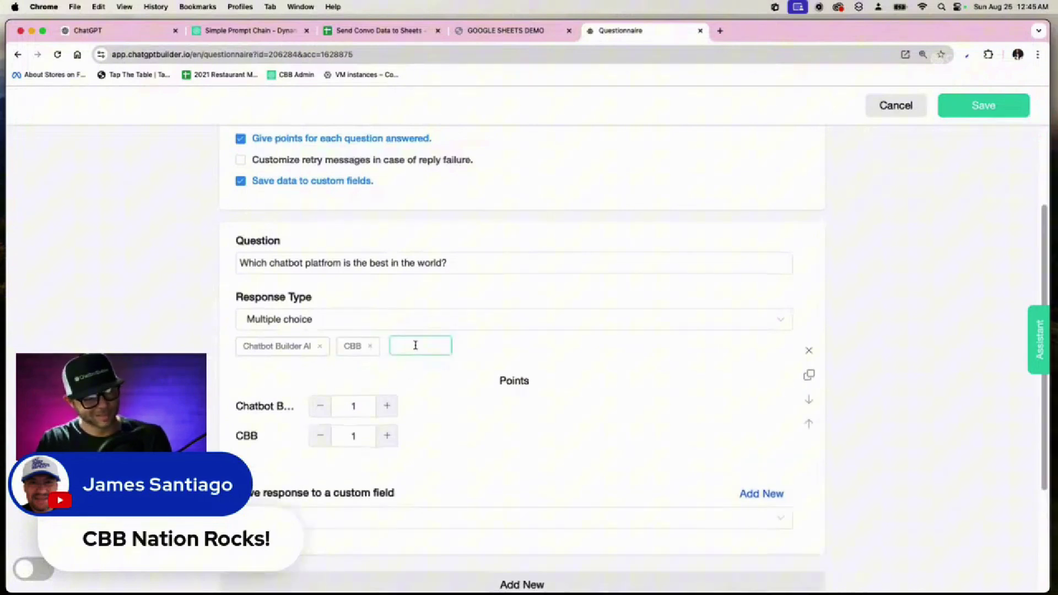
text(Chatb)
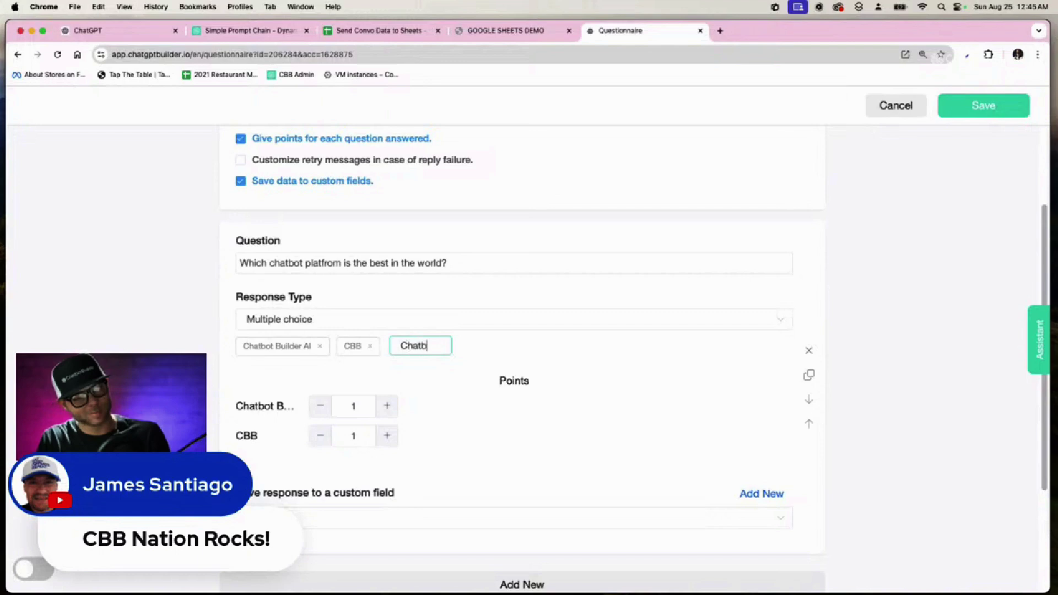
text(ot Bizz)
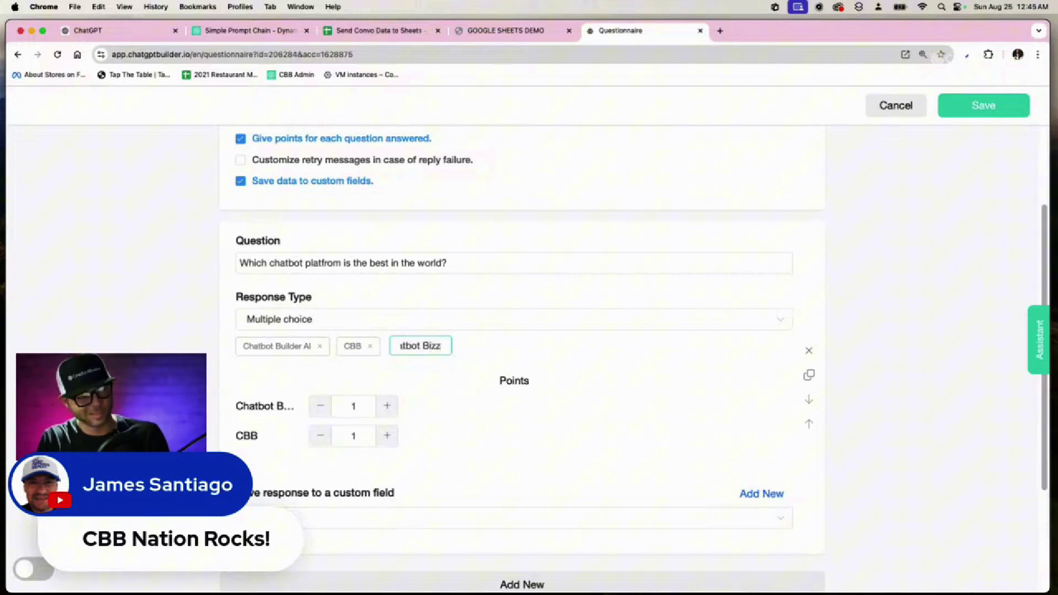
text(y)
key(Return)
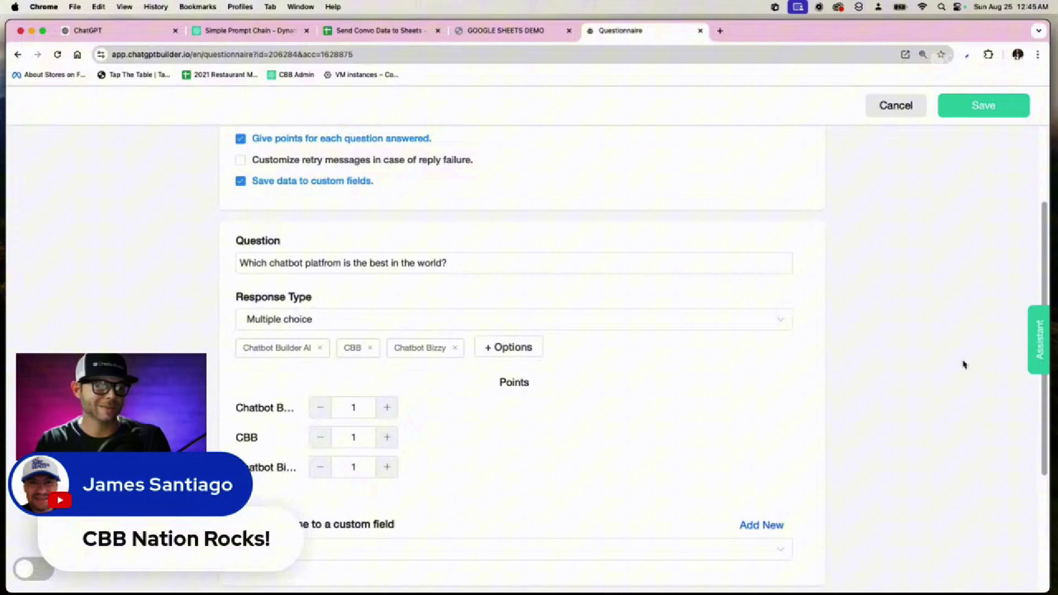
click(320, 438)
click(386, 439)
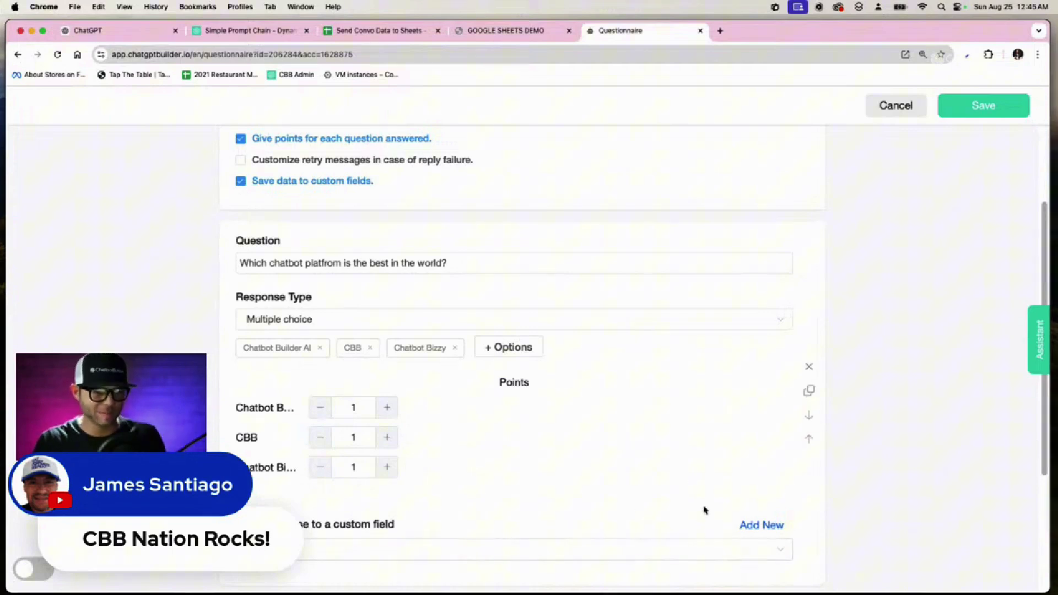
Adjust the CBB and Chatbot Bizzy points, leaving both at 1
scroll(664, 488, down, 3)
scroll(664, 488, down, 3)
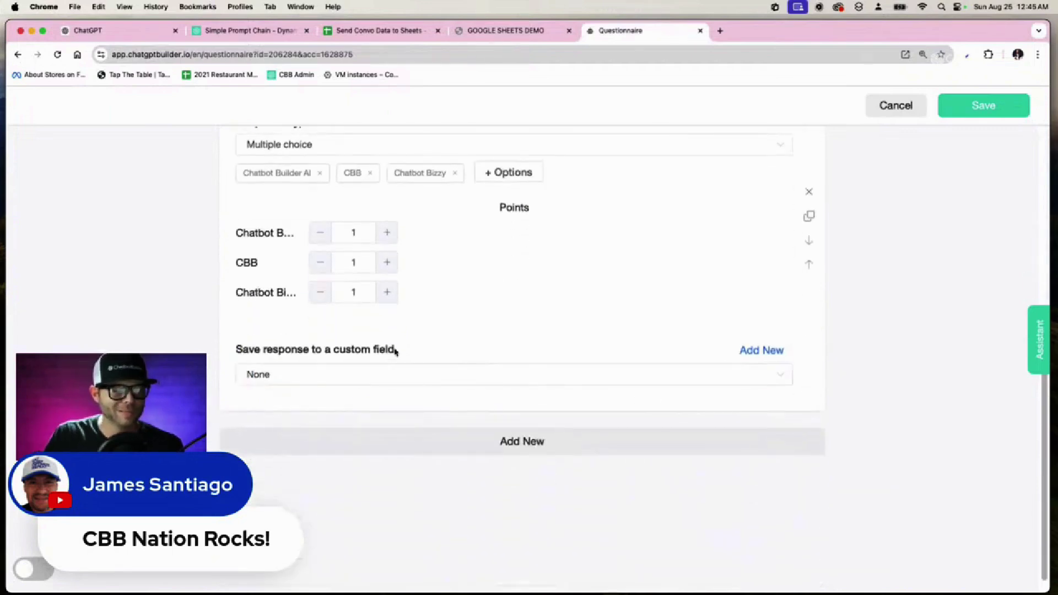
click(320, 262)
click(321, 292)
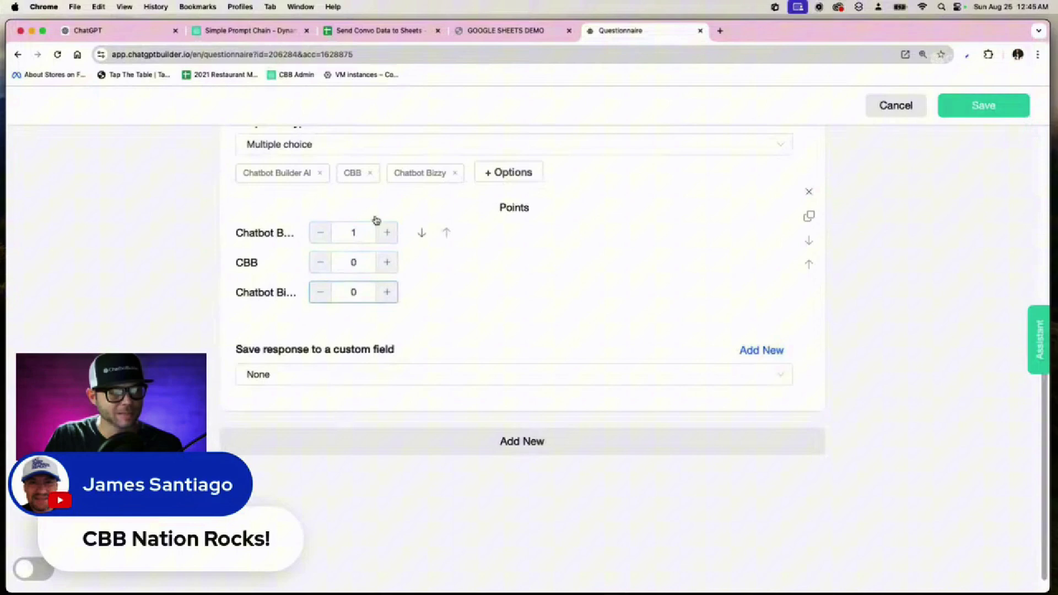
click(337, 262)
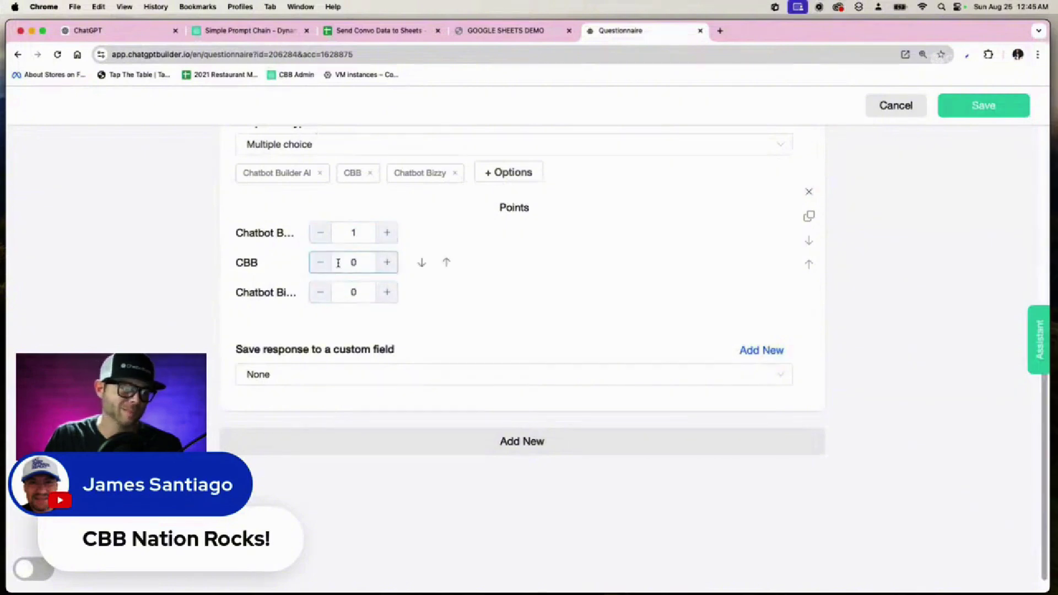
click(389, 268)
click(387, 292)
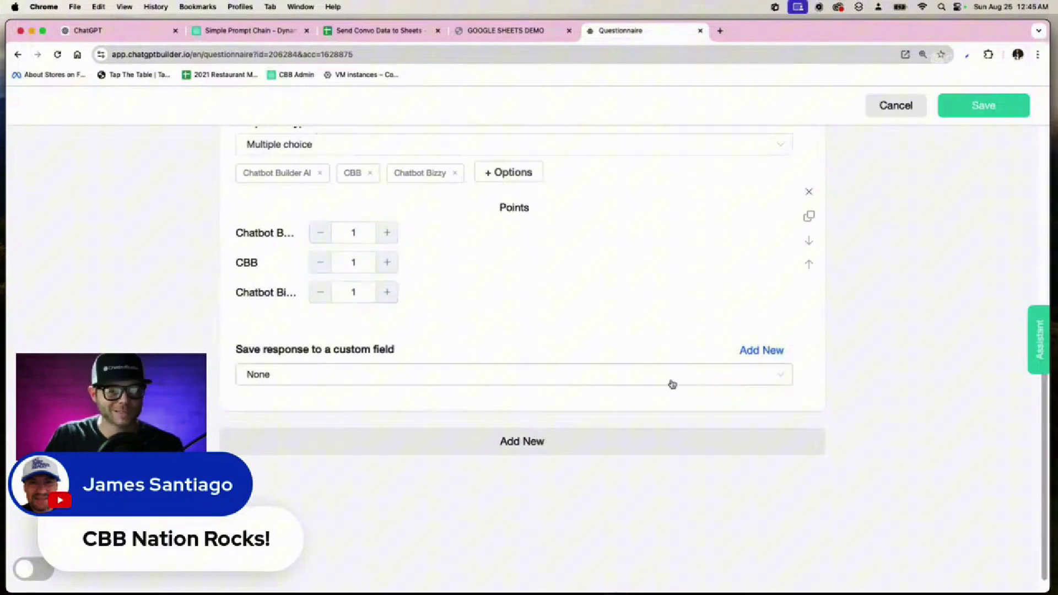
Create custom field Quiz_Answer_1 to store the first question's answer
click(748, 352)
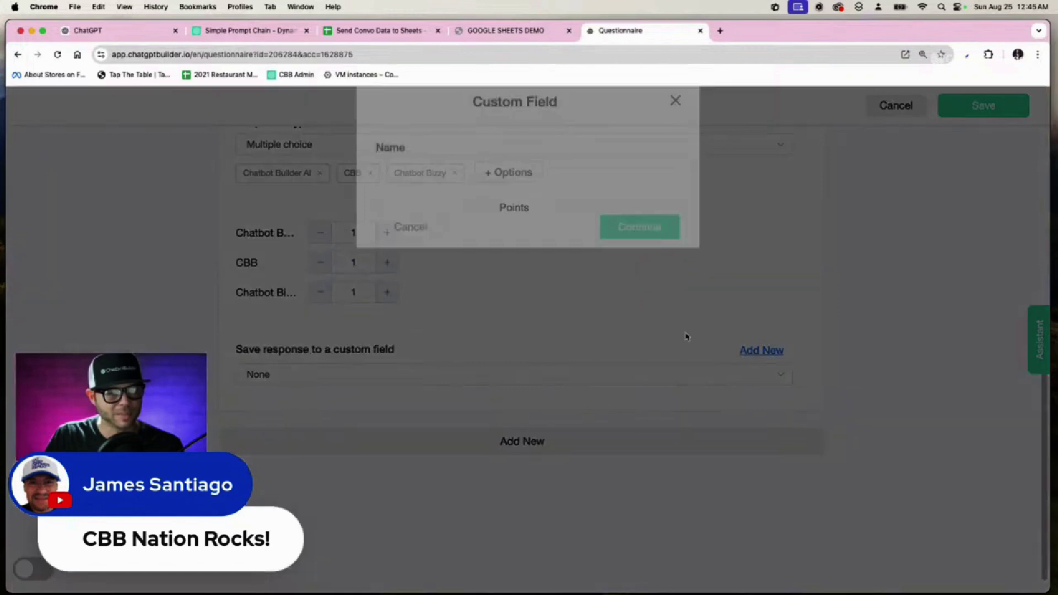
text(Ansewr)
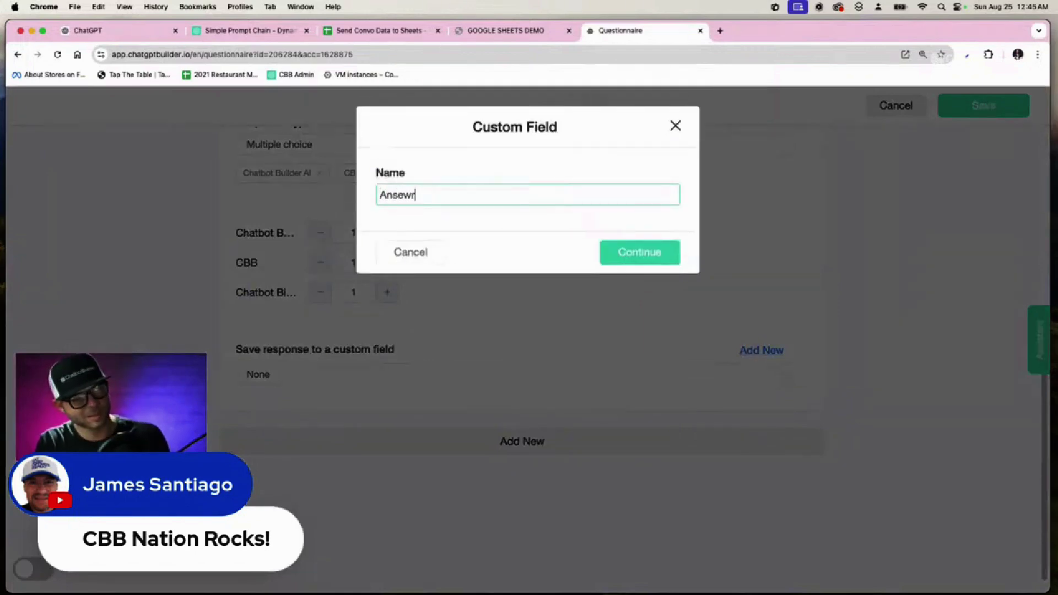
key(super+a)
text(Quiz)
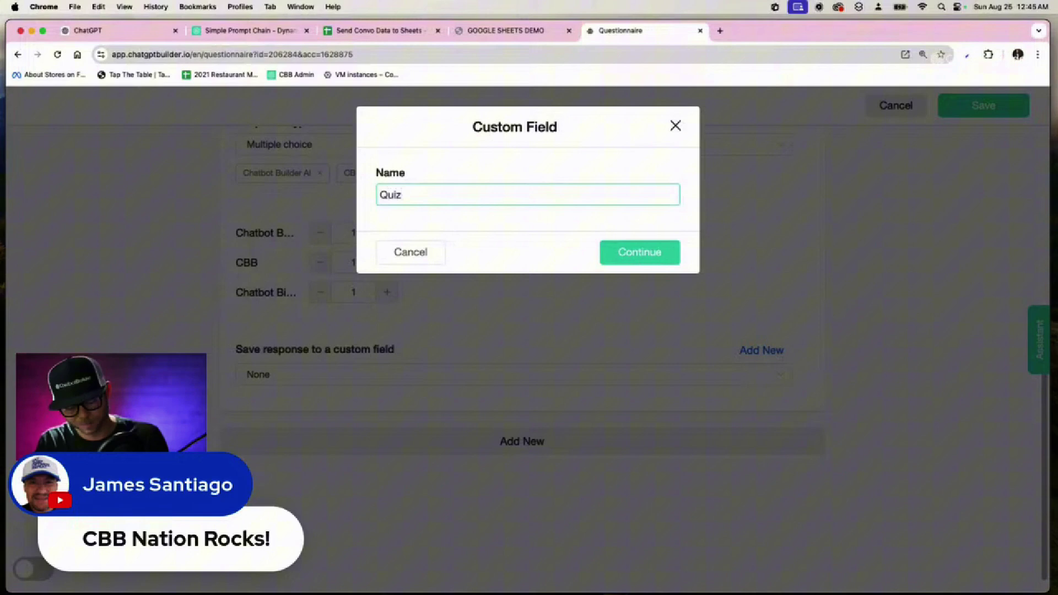
text(_Ans)
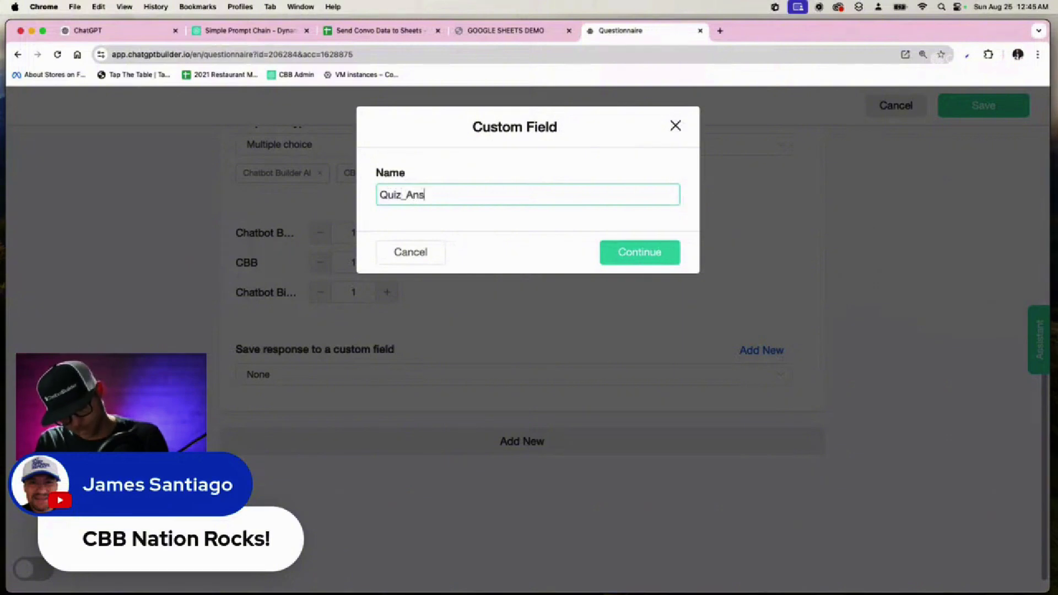
text(wer_1)
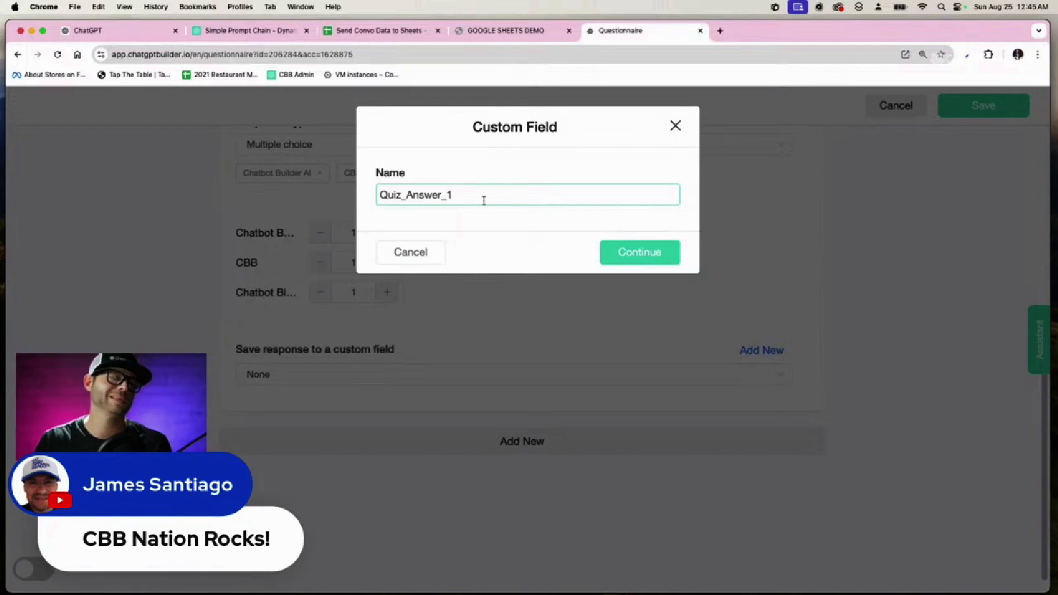
key(super+a)
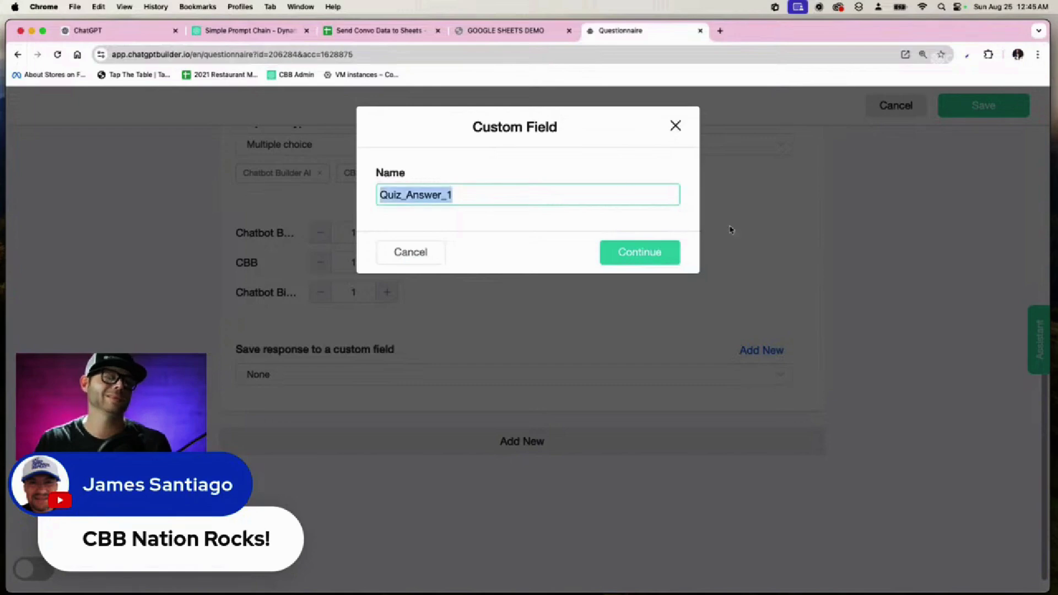
click(669, 249)
Add a second question reading 'Why is {{Quiz_Answer_1}} the best?'
click(506, 442)
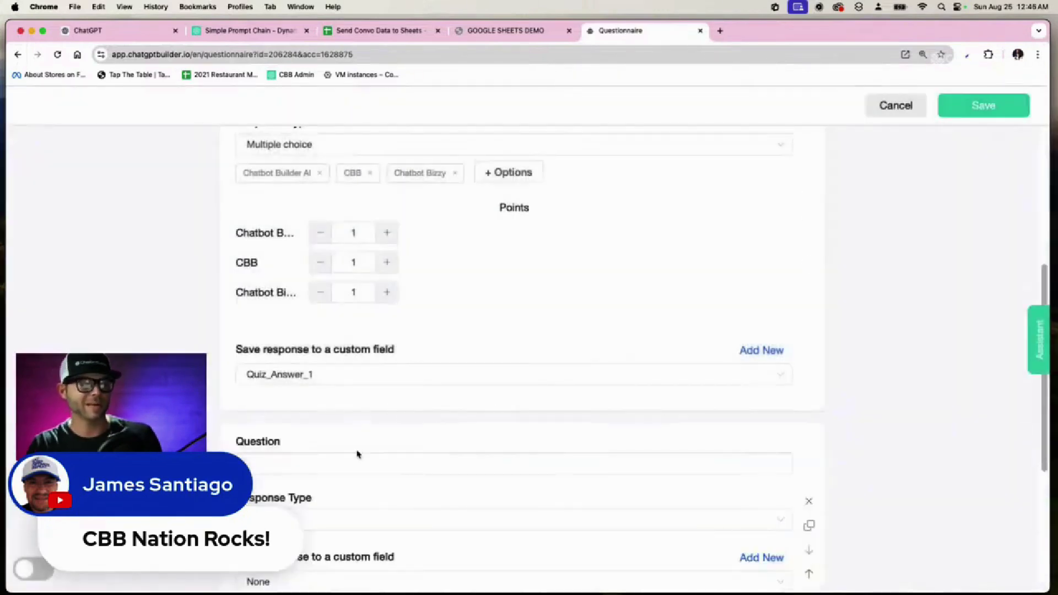
click(366, 465)
scroll(405, 485, down, 3)
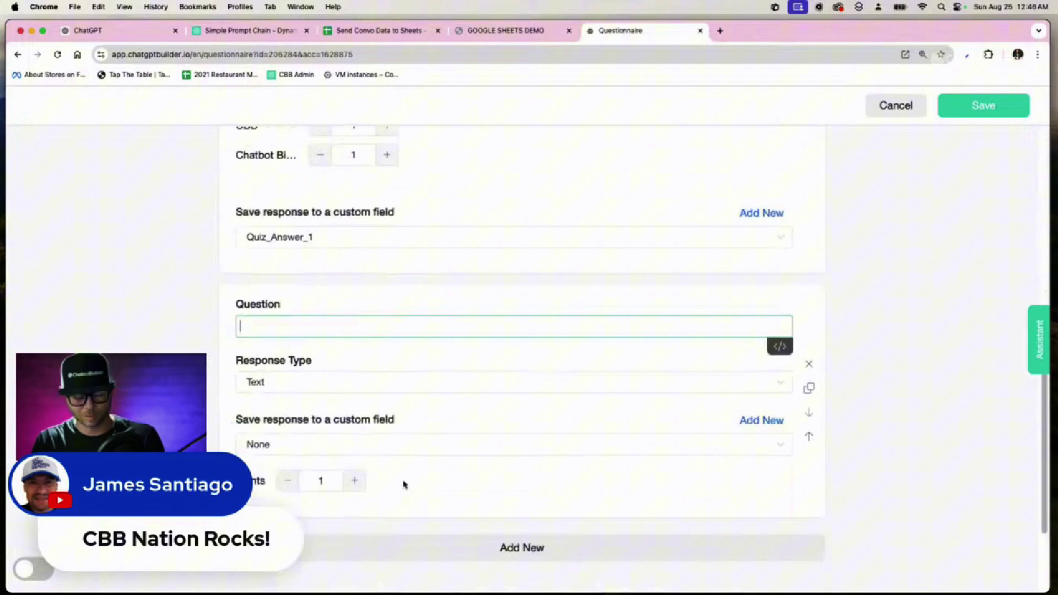
text(Whi is)
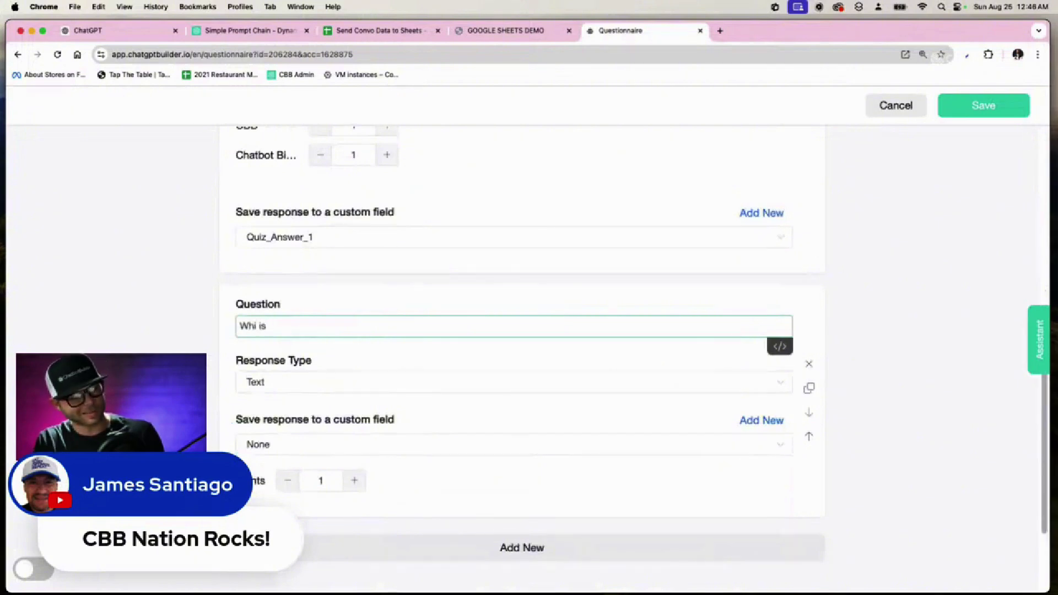
key(BackSpace)
key(BackSpace)
key(BackSpace)
key(BackSpace)
text(y )
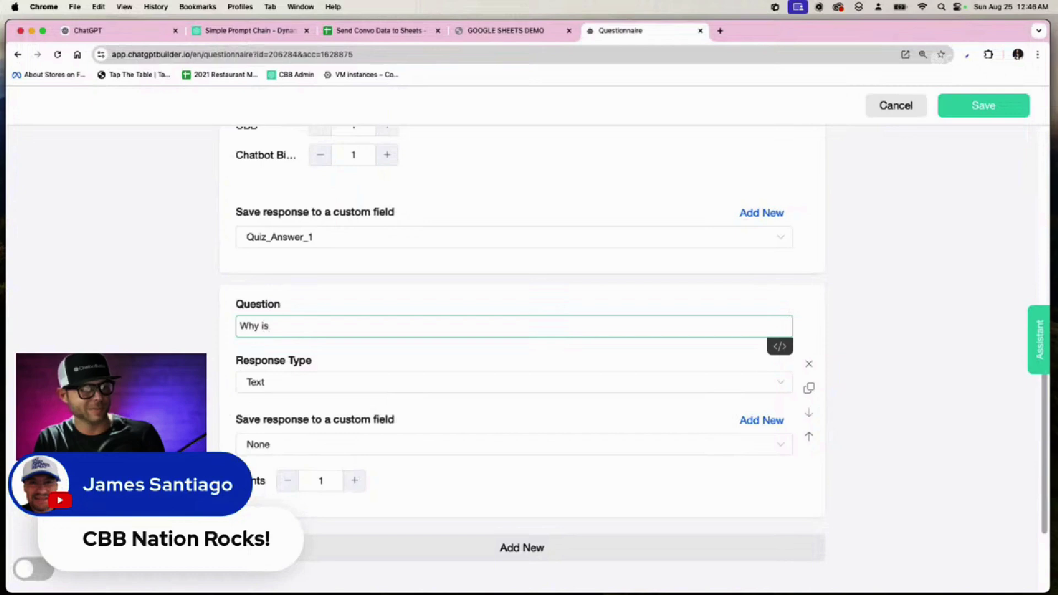
text(is)
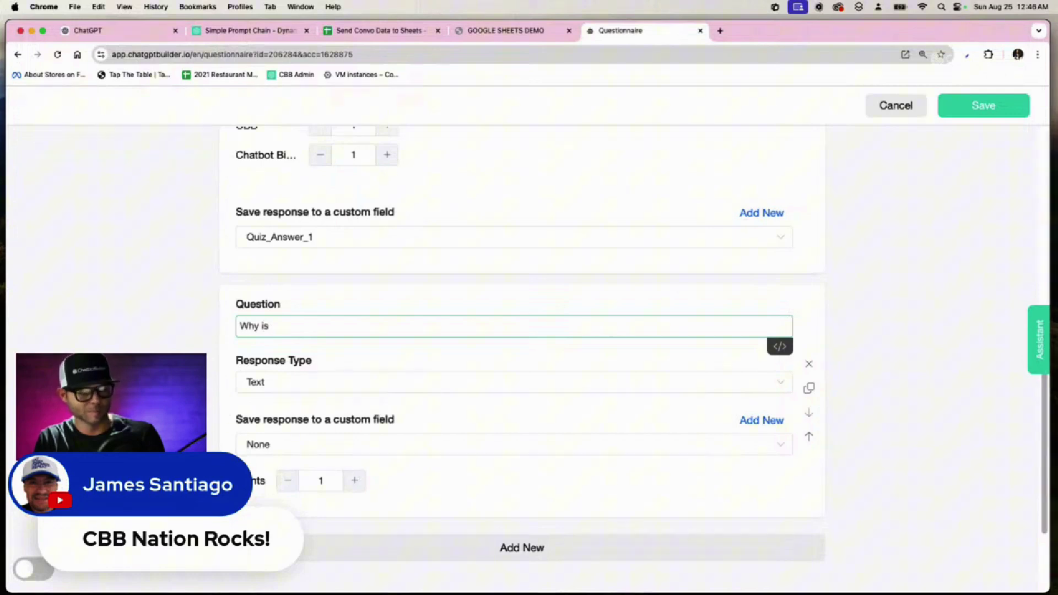
text( t)
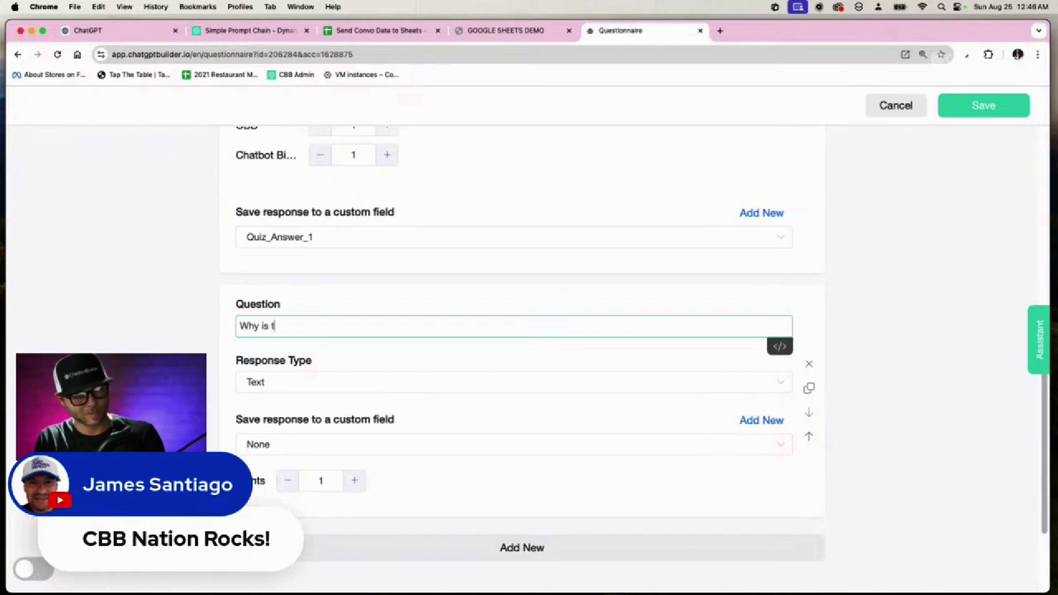
text(h)
key(BackSpace)
key(BackSpace)
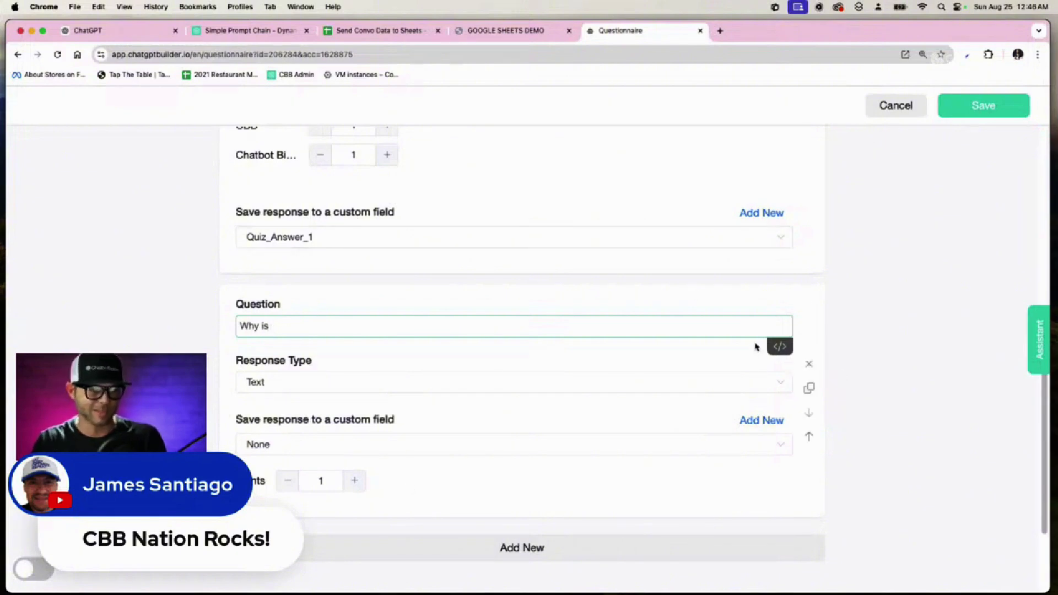
click(779, 346)
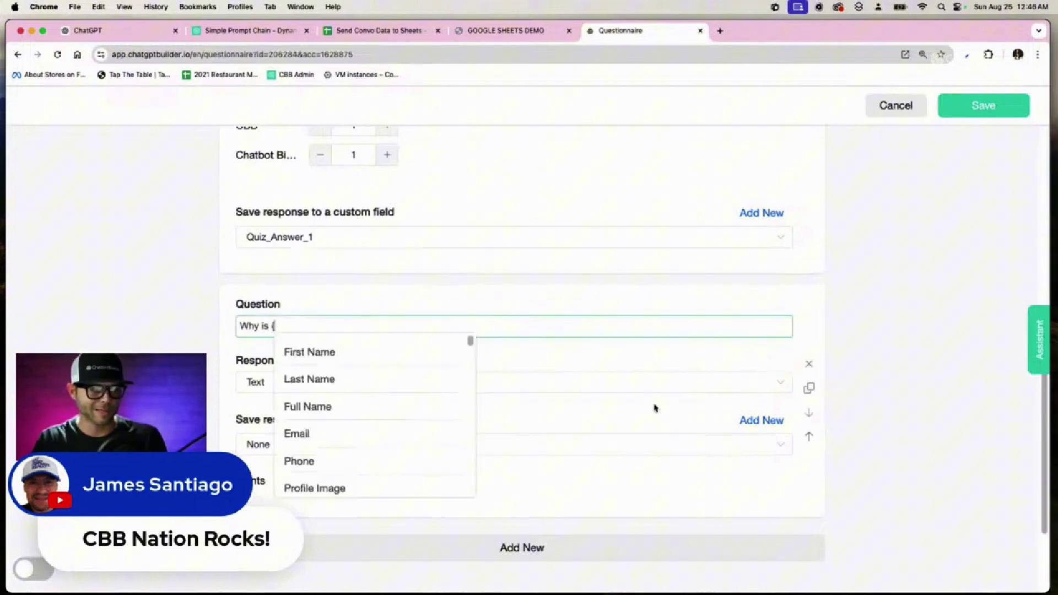
scroll(425, 441, down, 5)
click(382, 478)
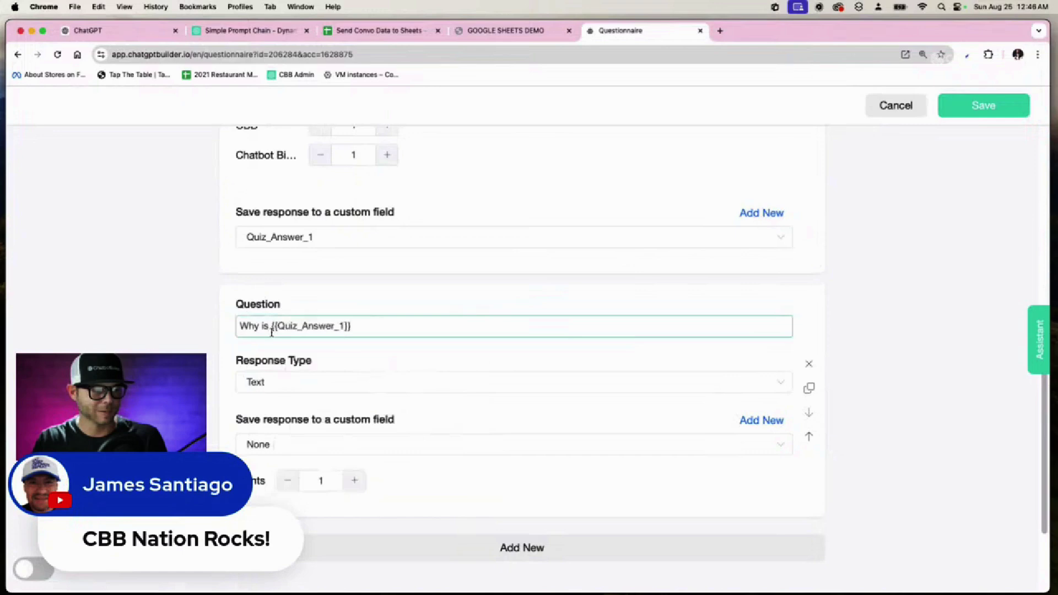
scroll(368, 266, up, 3)
scroll(403, 335, down, 3)
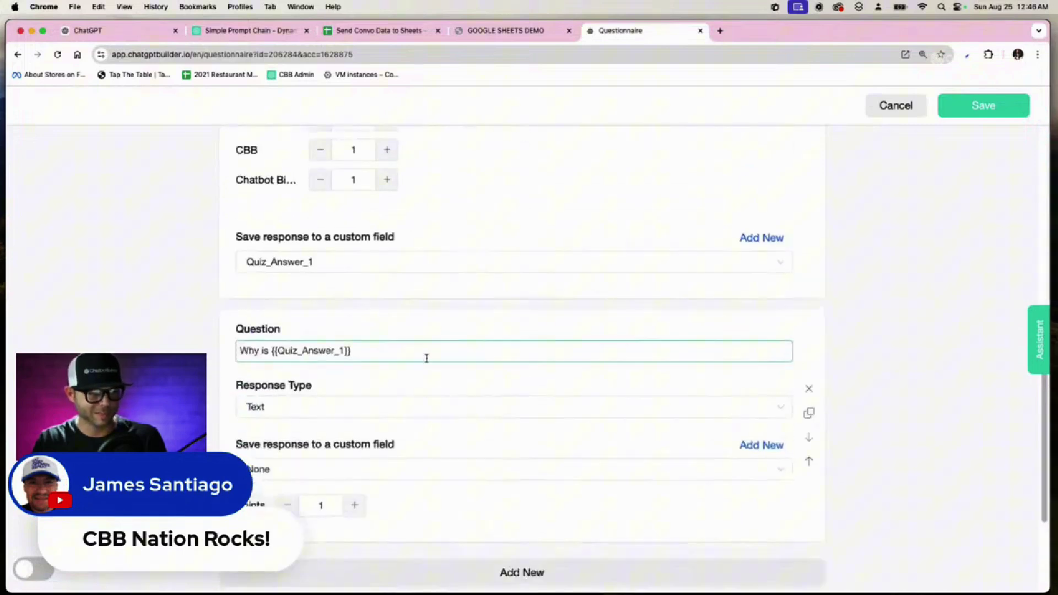
text(the best?)
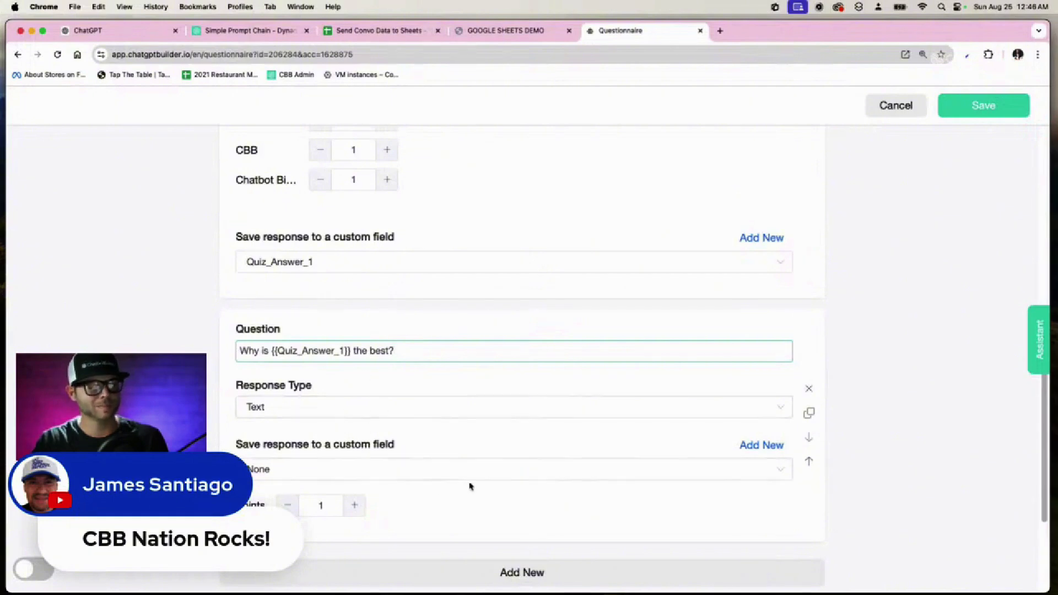
Create custom field quiz_answer_2 for the 'Why is {{Quiz_Answer_1}} the best?' answer
click(760, 445)
click(429, 193)
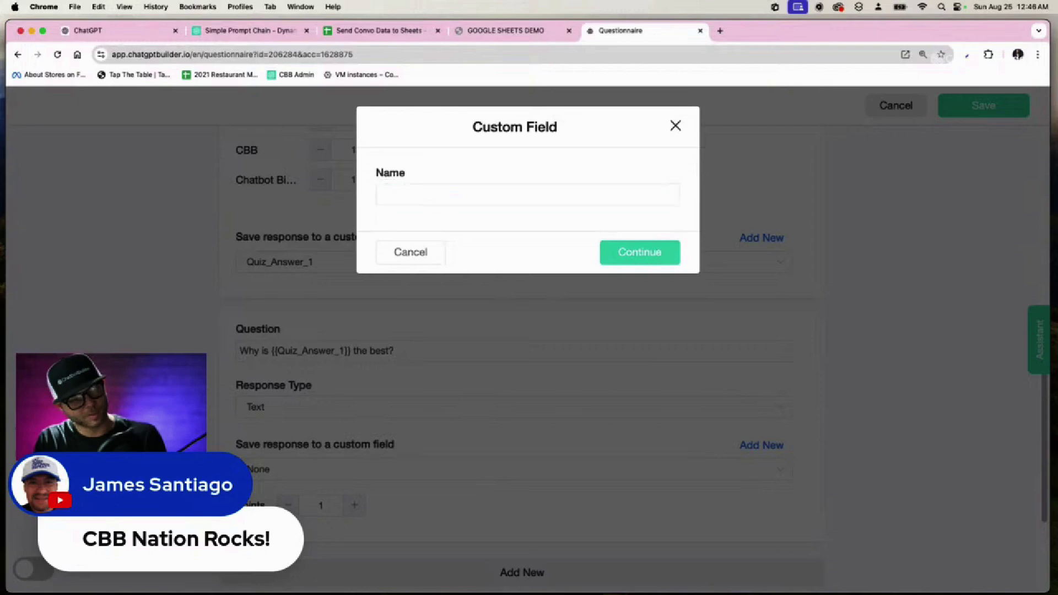
click(418, 200)
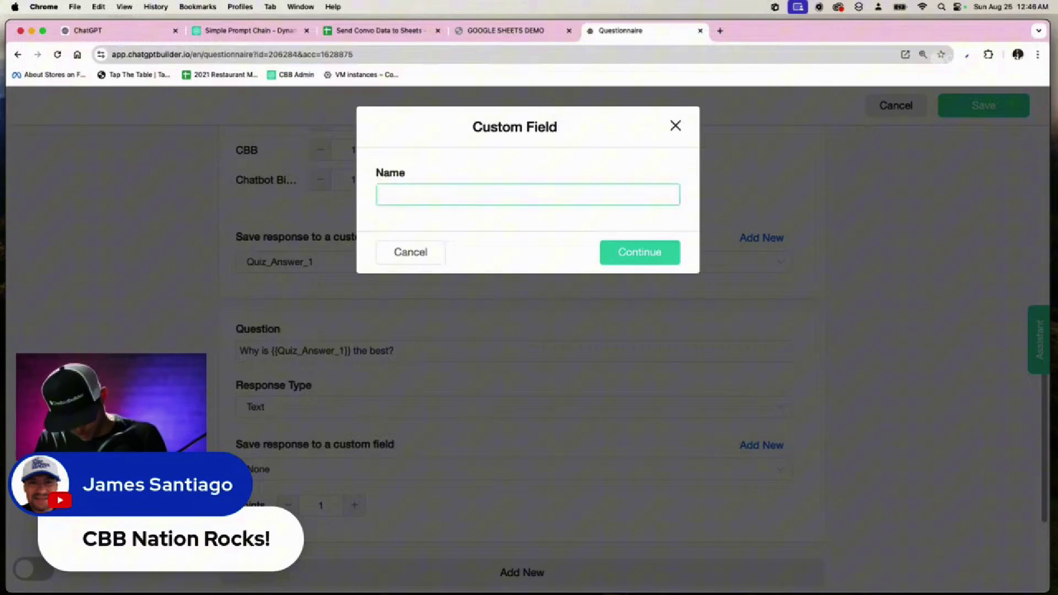
text(quiz_an)
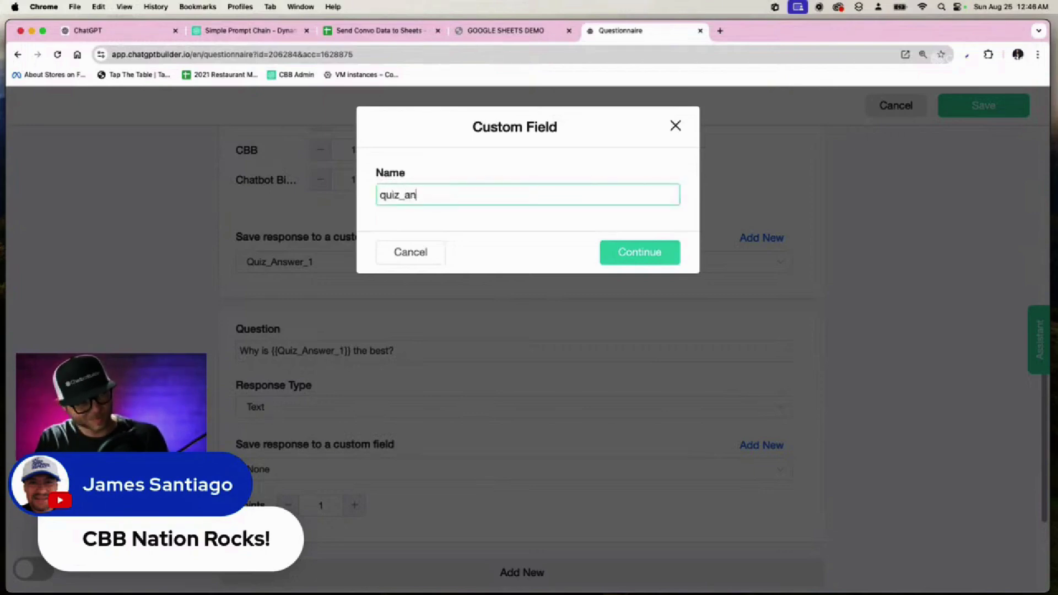
text(swer)
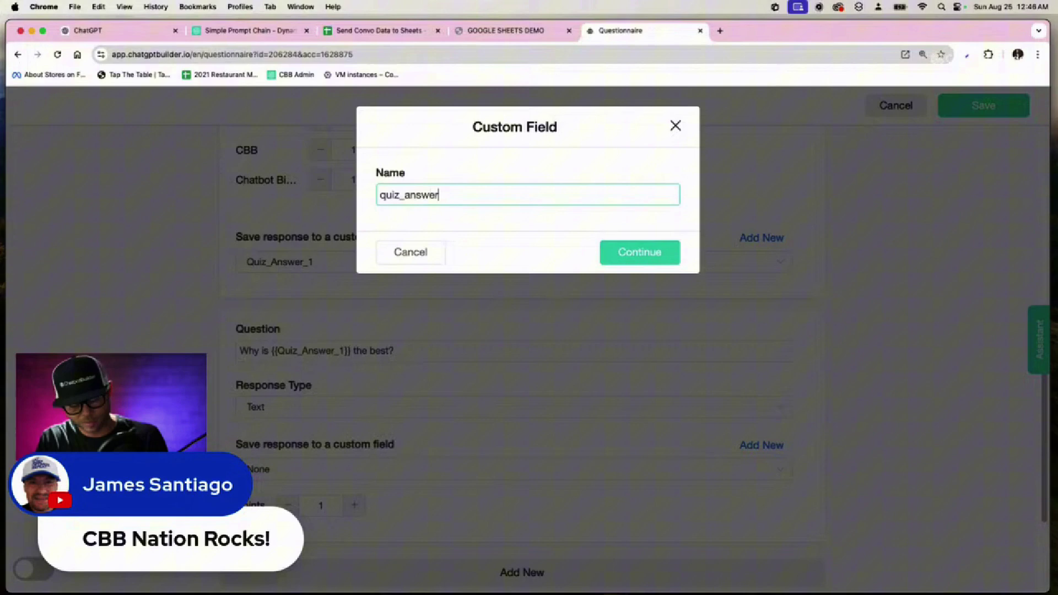
text(_2)
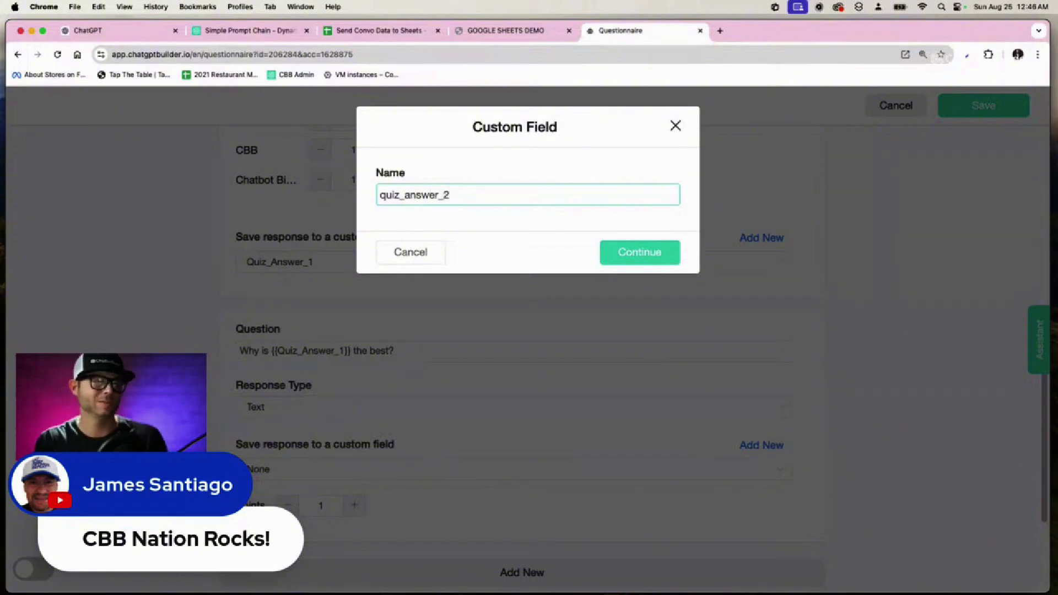
click(666, 254)
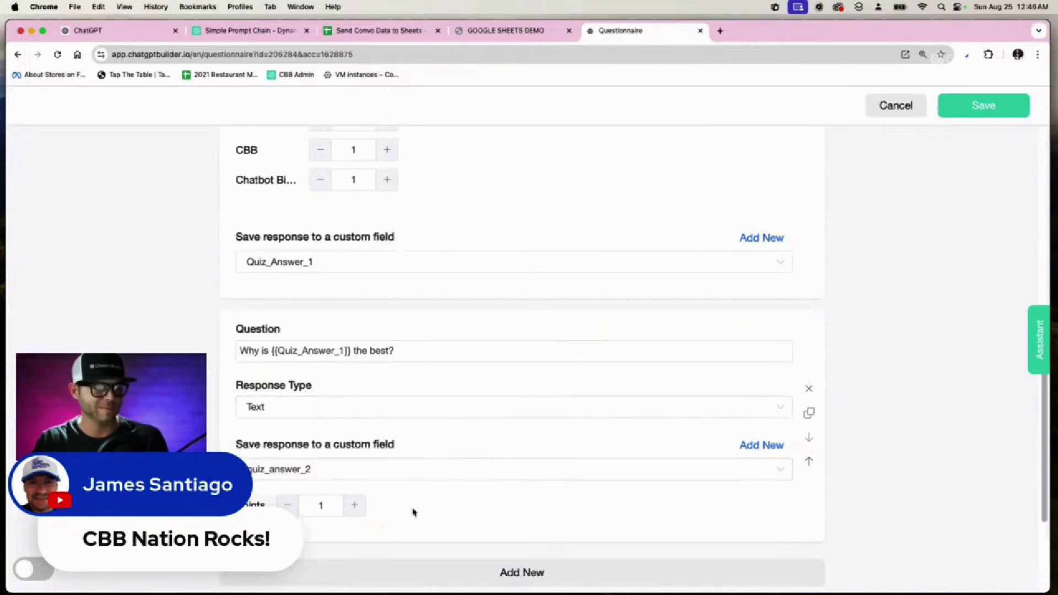
Add a third question reading 'Thanks for taking the quiz! Any Feedback?'
scroll(372, 484, down, 3)
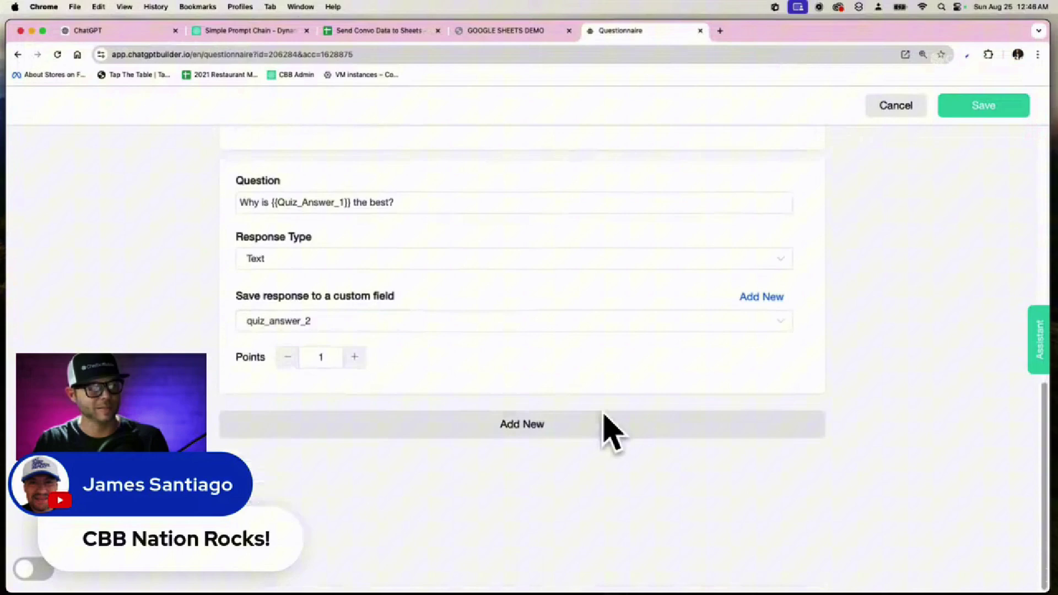
click(569, 433)
click(347, 448)
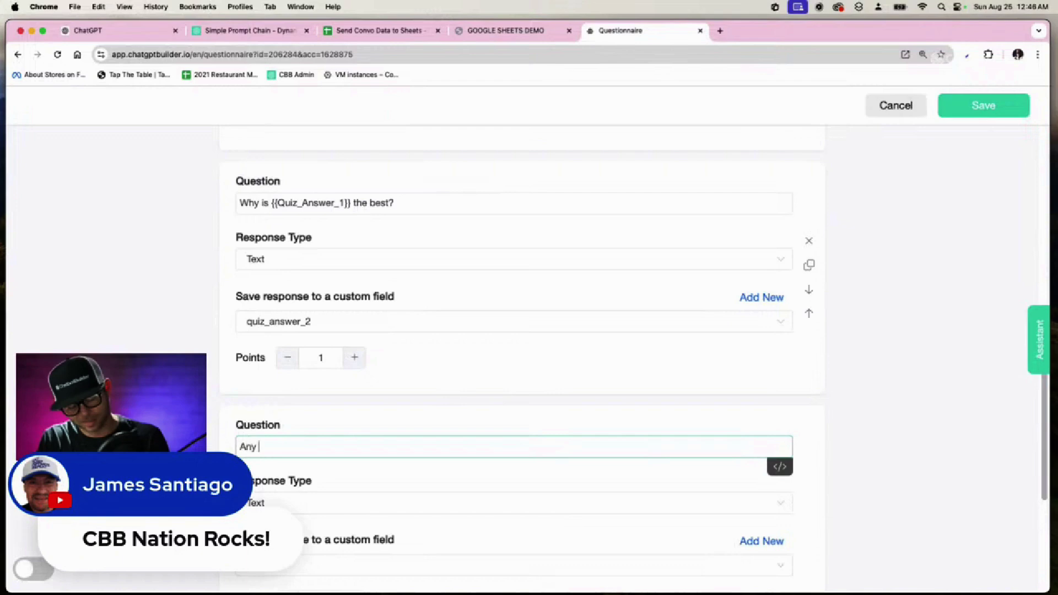
text(Any Feedback?)
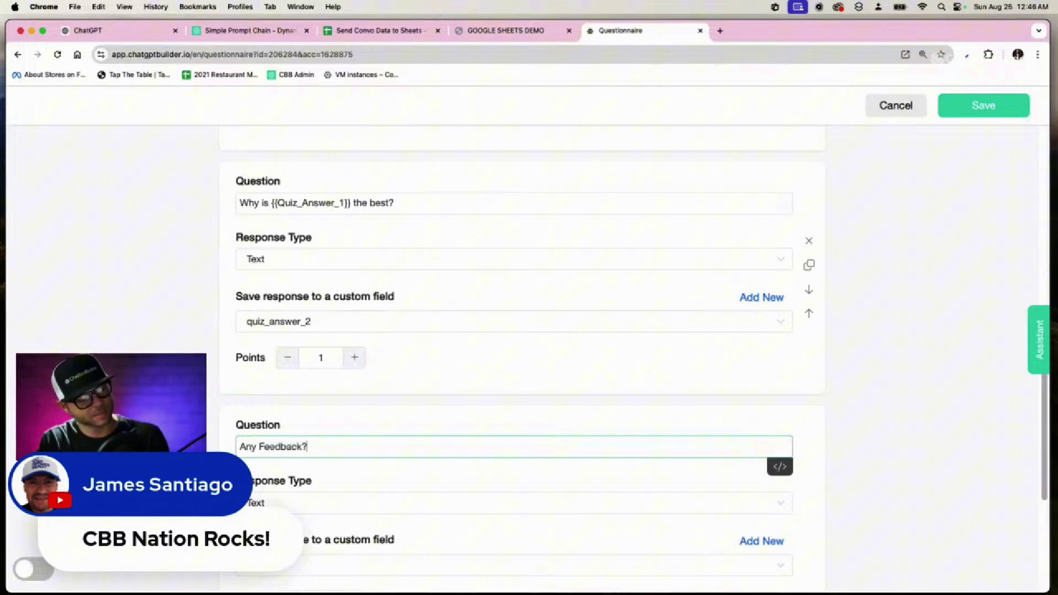
click(239, 447)
text(Thanks for t)
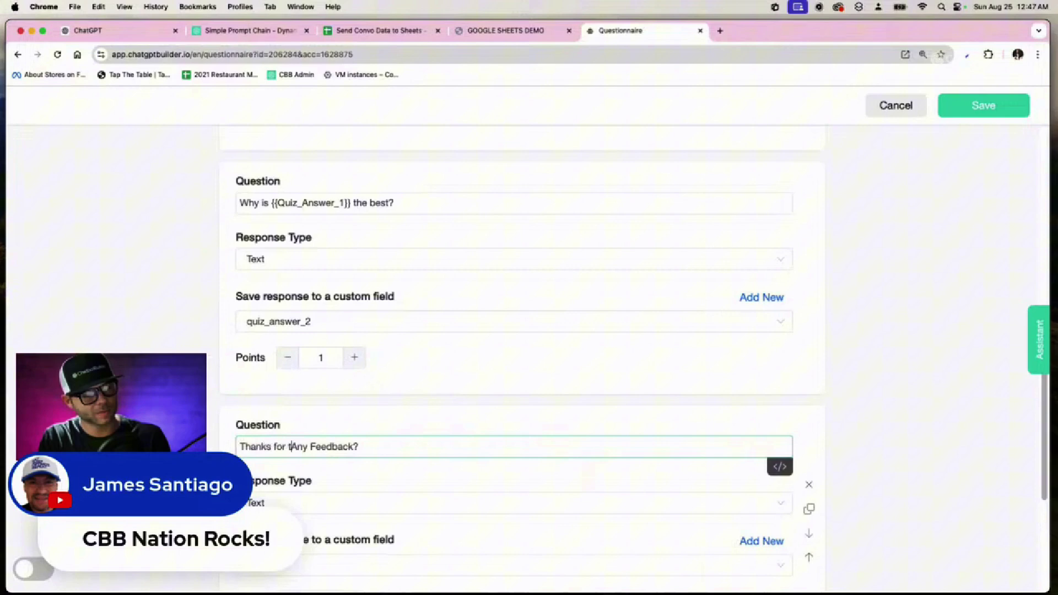
text(aking the qu)
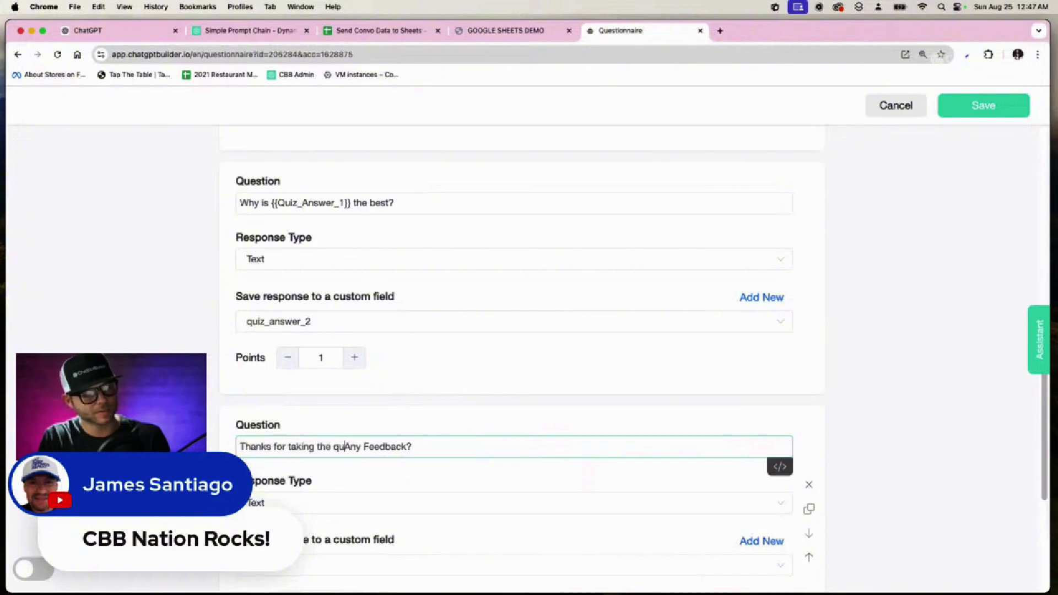
text(iz!)
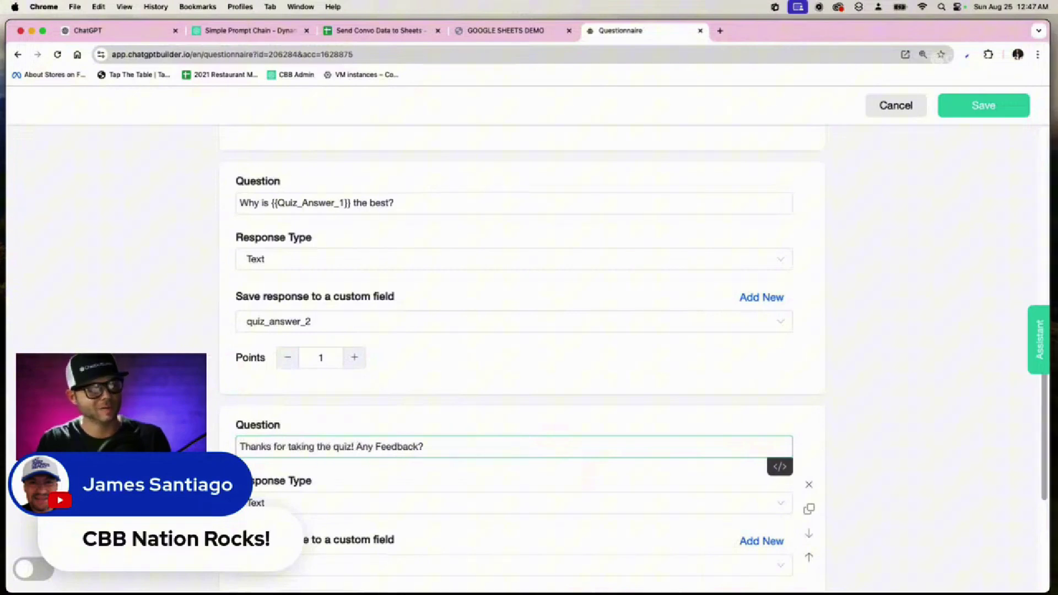
Save the feedback question's response to the ask_for_user_feedback custom field
scroll(699, 479, down, 5)
click(730, 402)
text(f)
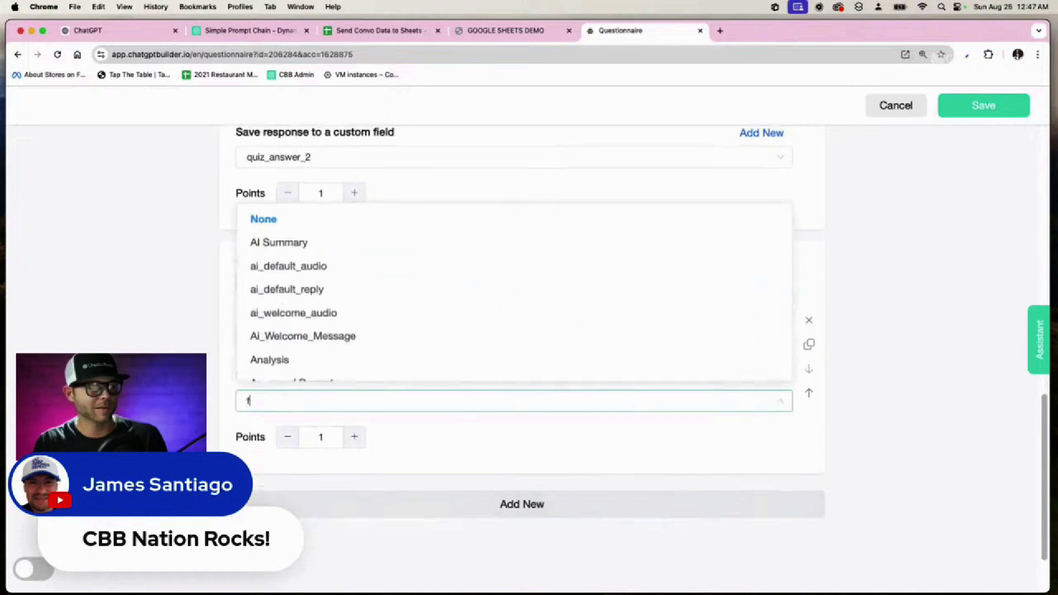
text(er)
key(BackSpace)
text(e)
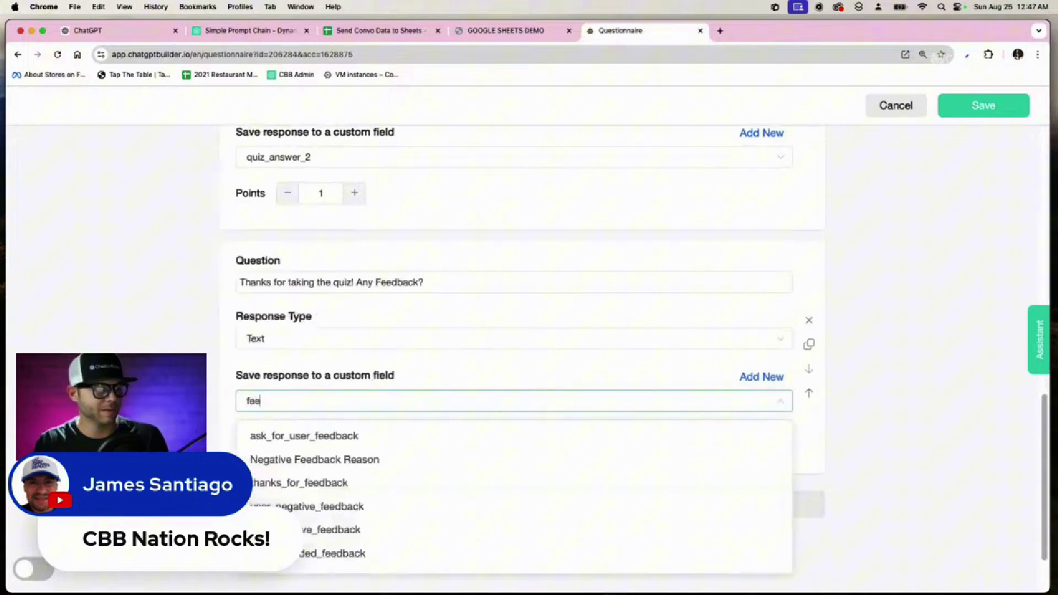
click(479, 437)
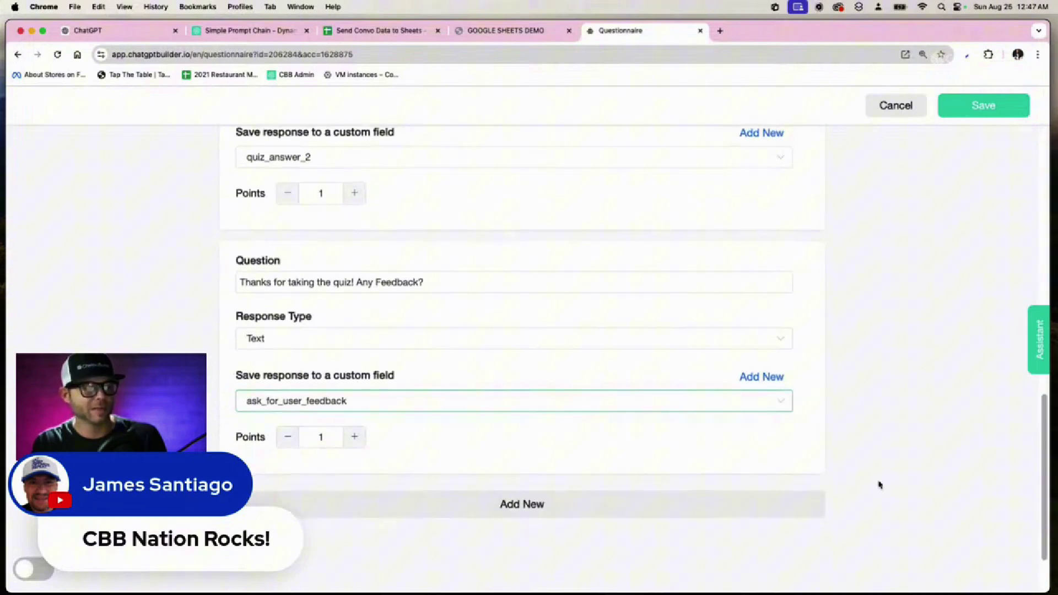
scroll(879, 483, up, 15)
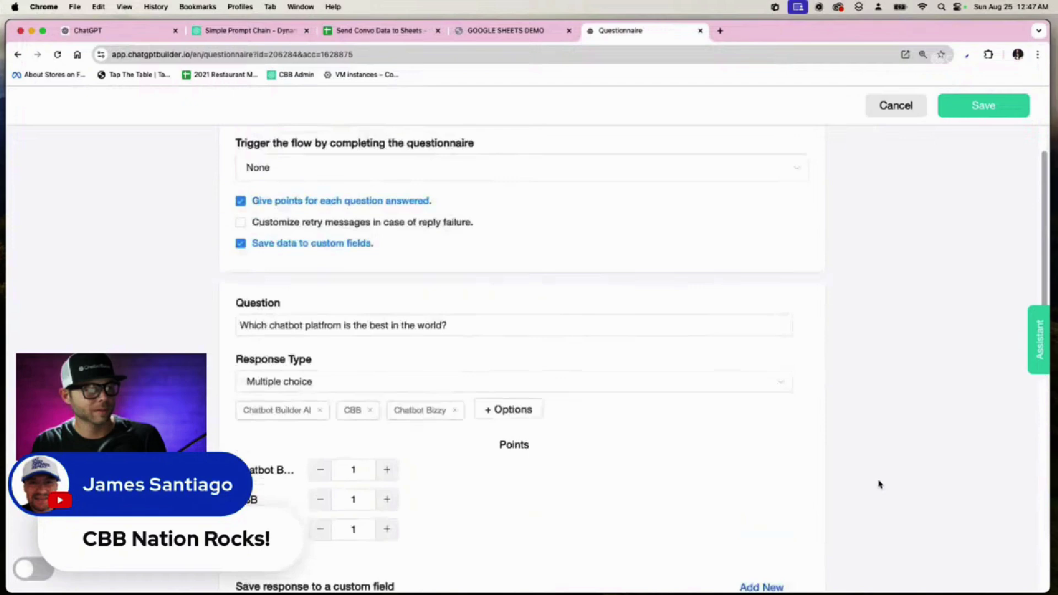
scroll(879, 484, up, 3)
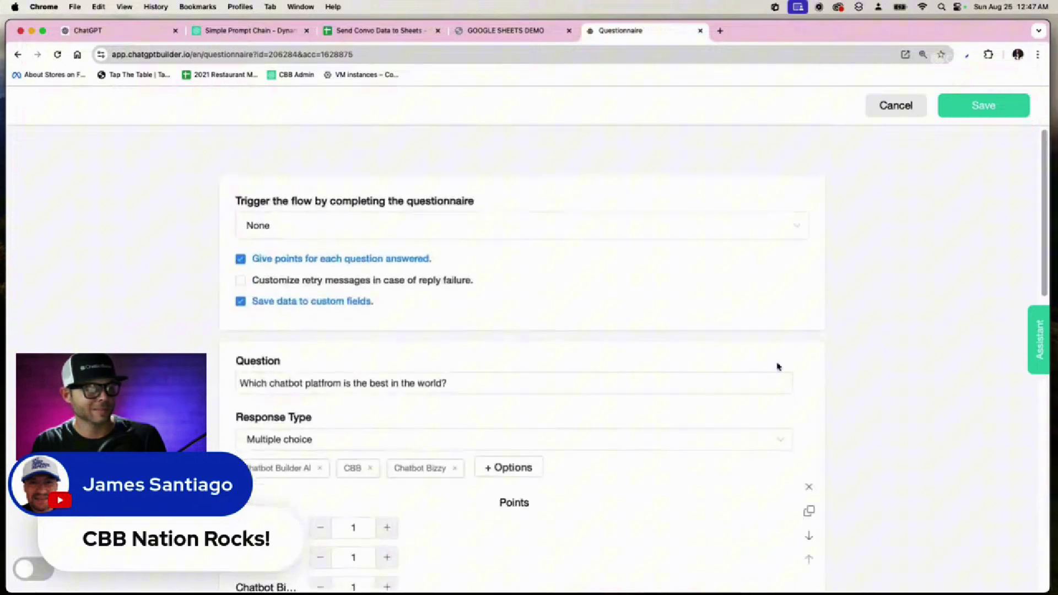
Save the Quiz questionnaire, check its empty Applicants list, and go to Flows
click(998, 105)
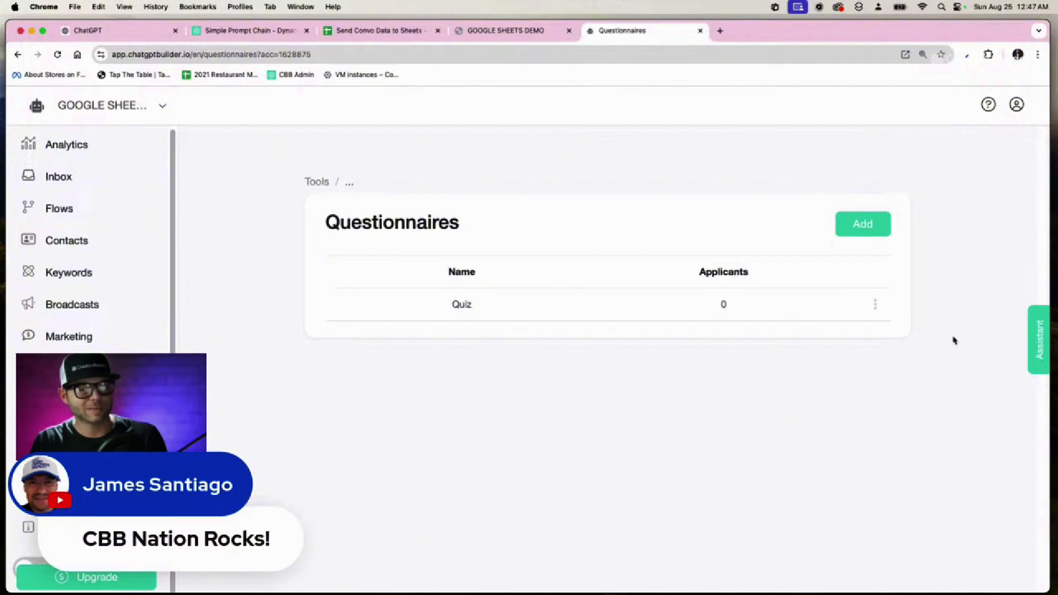
click(874, 305)
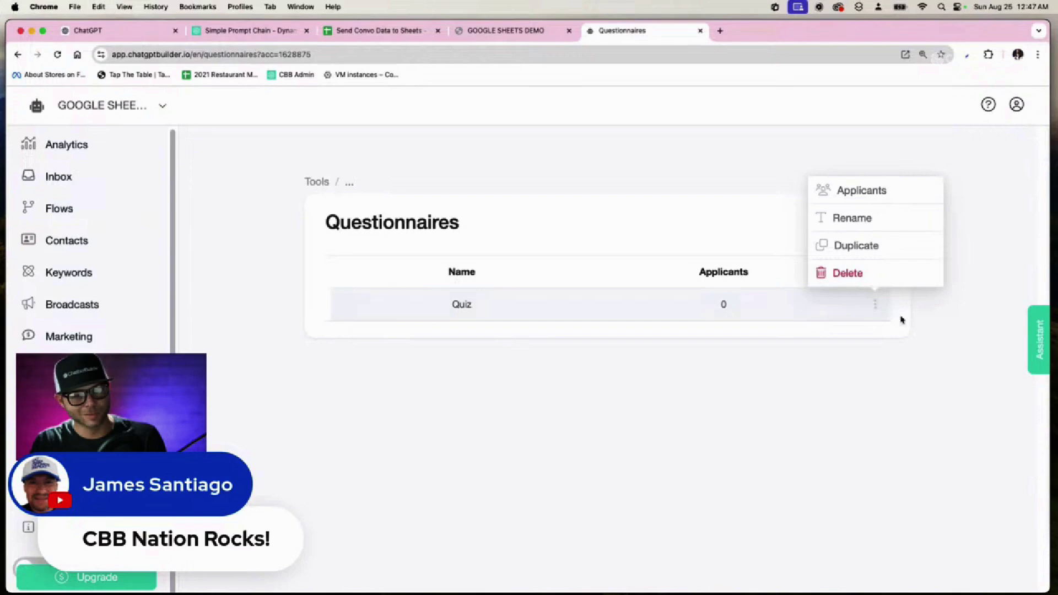
click(860, 196)
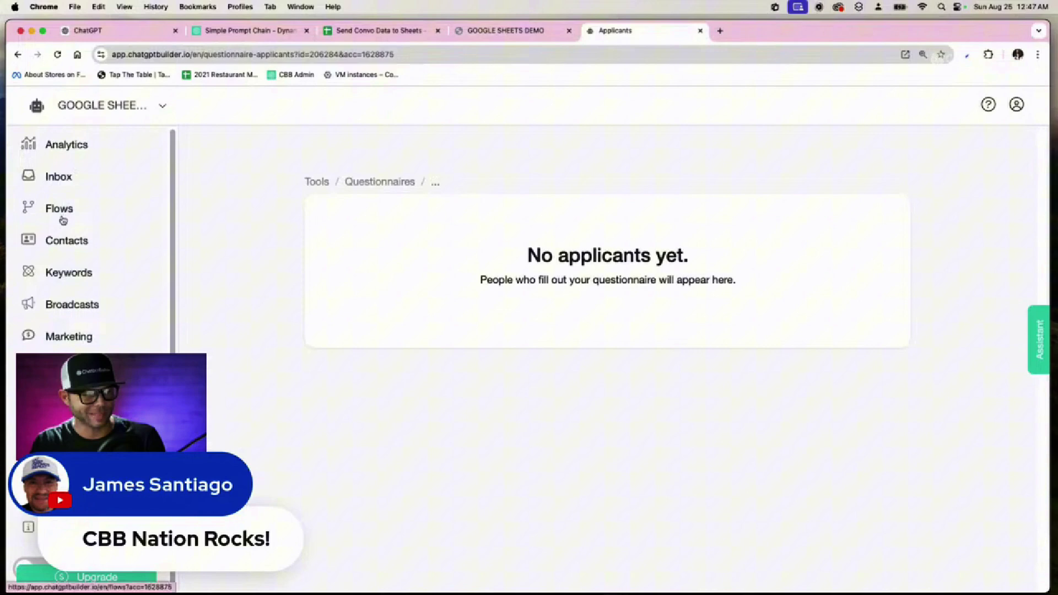
click(31, 216)
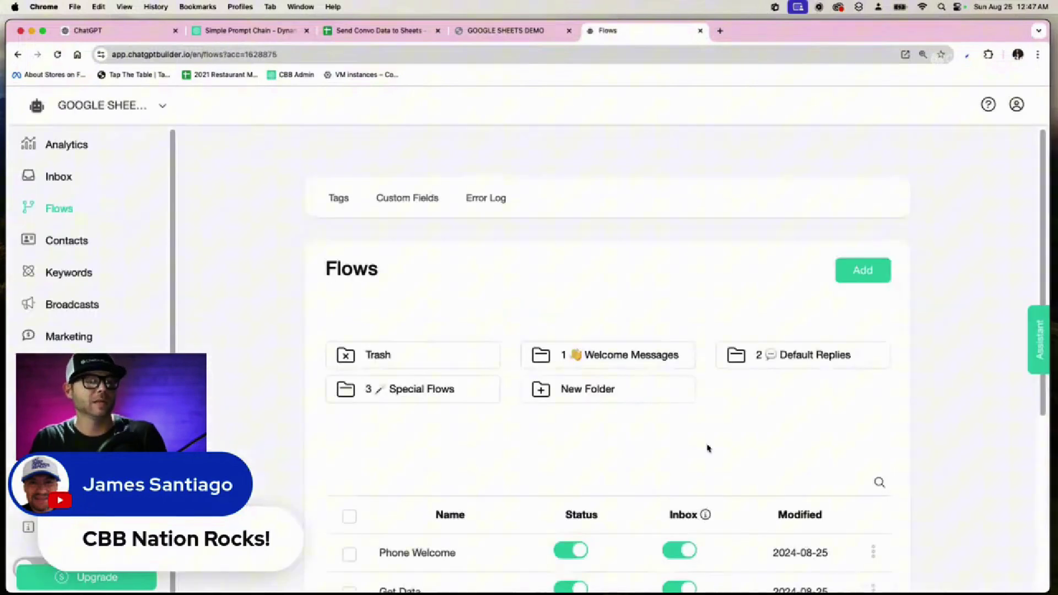
Create a new flow named 'TAKE QUIZ'
click(862, 274)
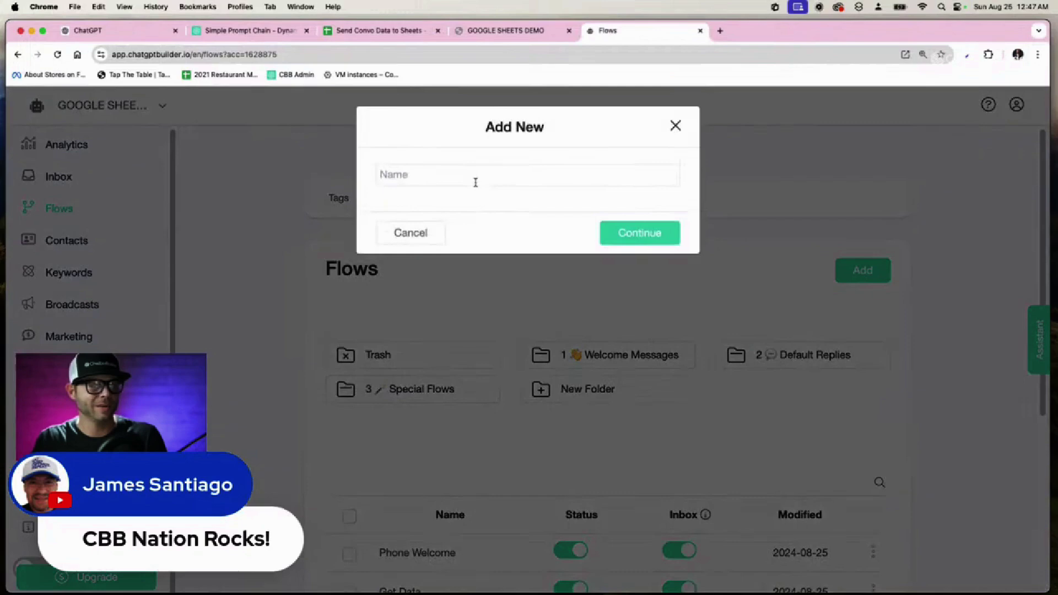
click(475, 182)
text(Qu)
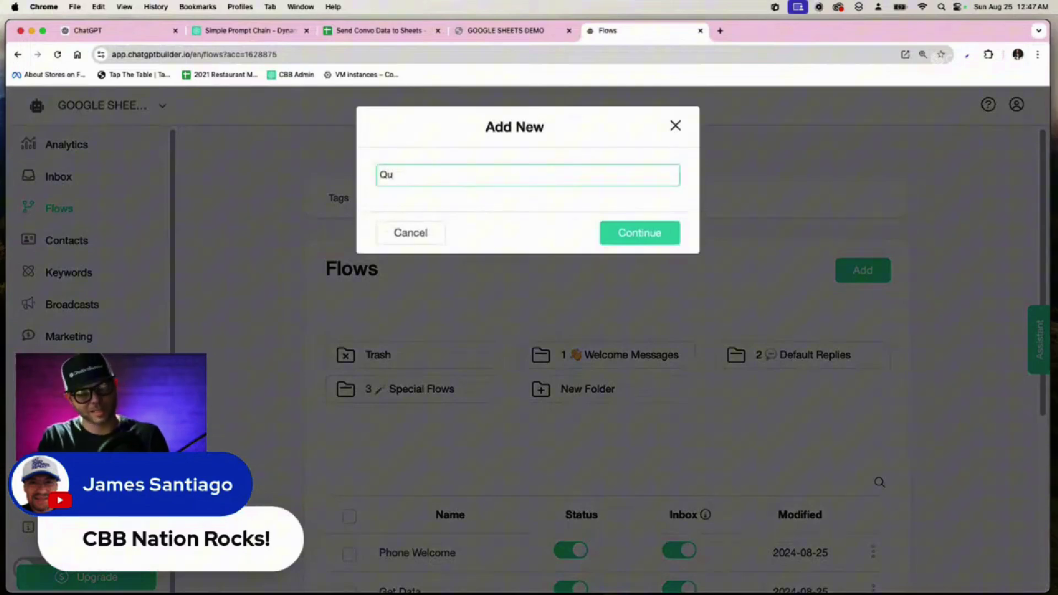
key(Caps_Lock)
text(uA)
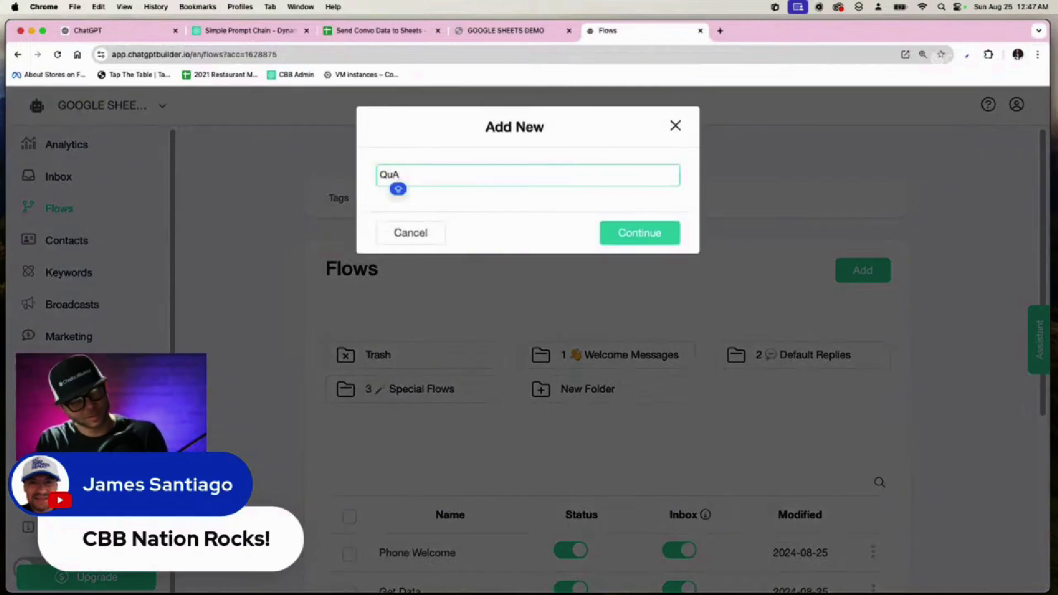
key(super+a)
text(T)
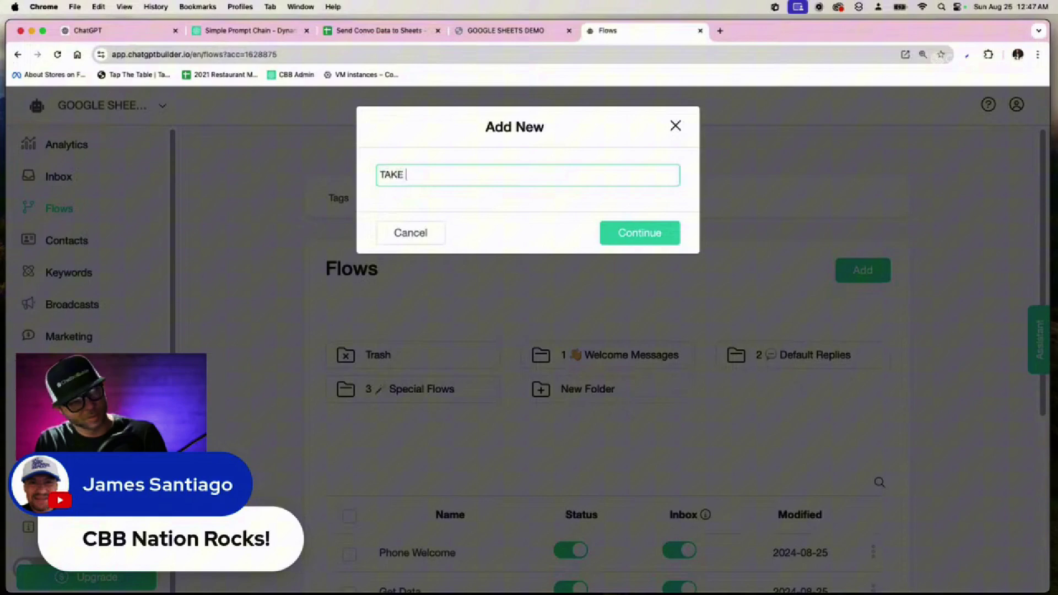
text(AKE)
key(Caps_Lock)
text(QUIZ)
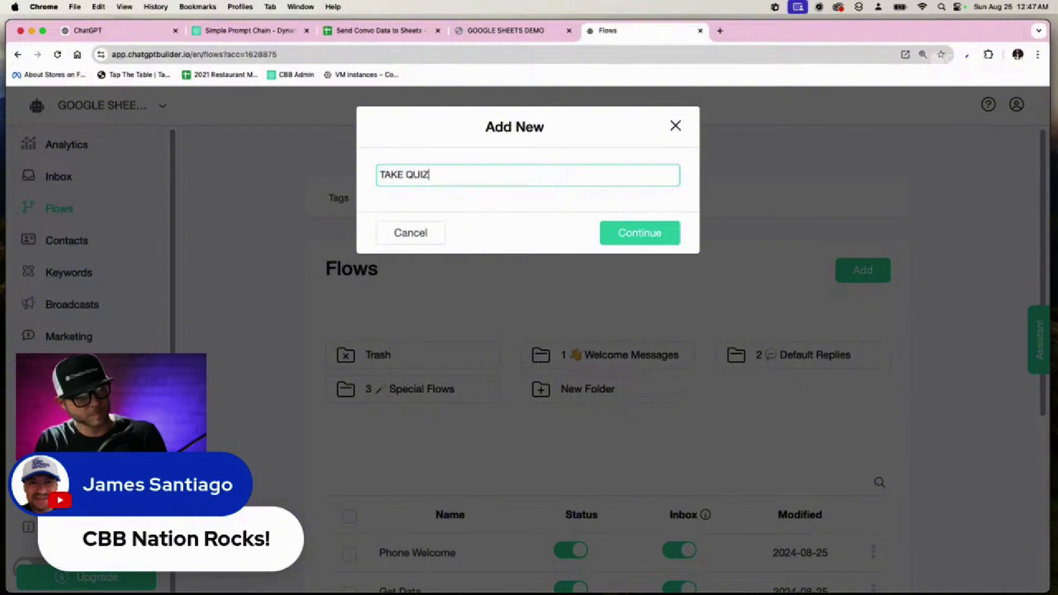
key(Return)
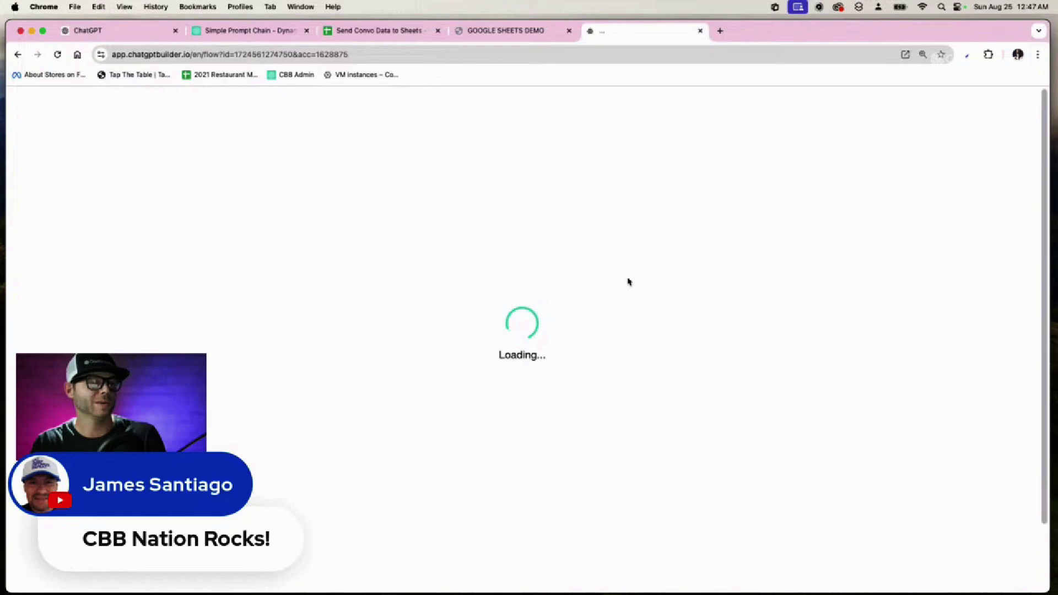
Add a Questionnaires action to the Send Message step that starts the Quiz questionnaire
scroll(558, 362, up, 3)
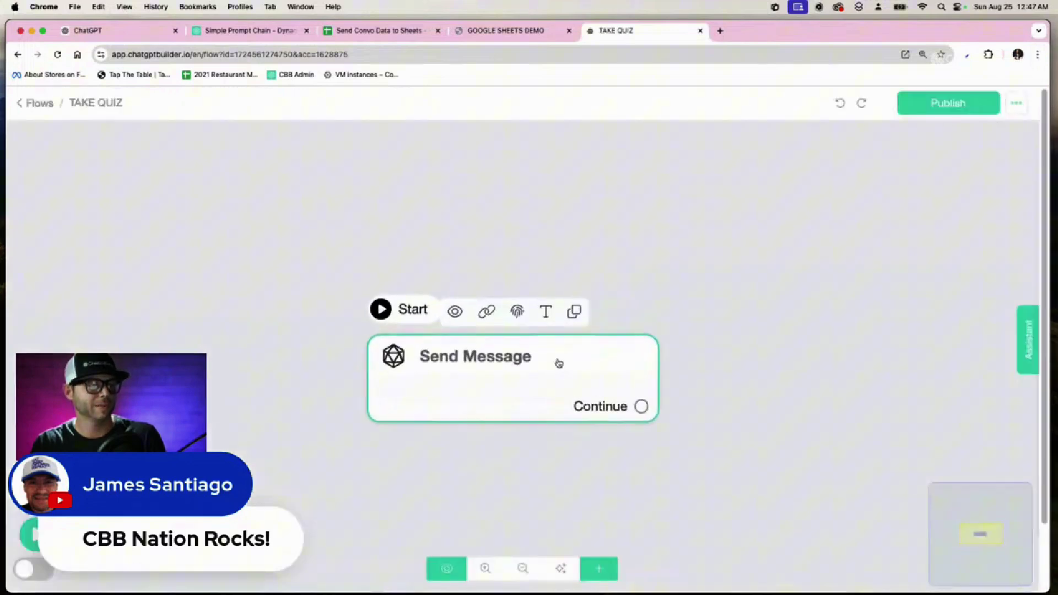
click(559, 363)
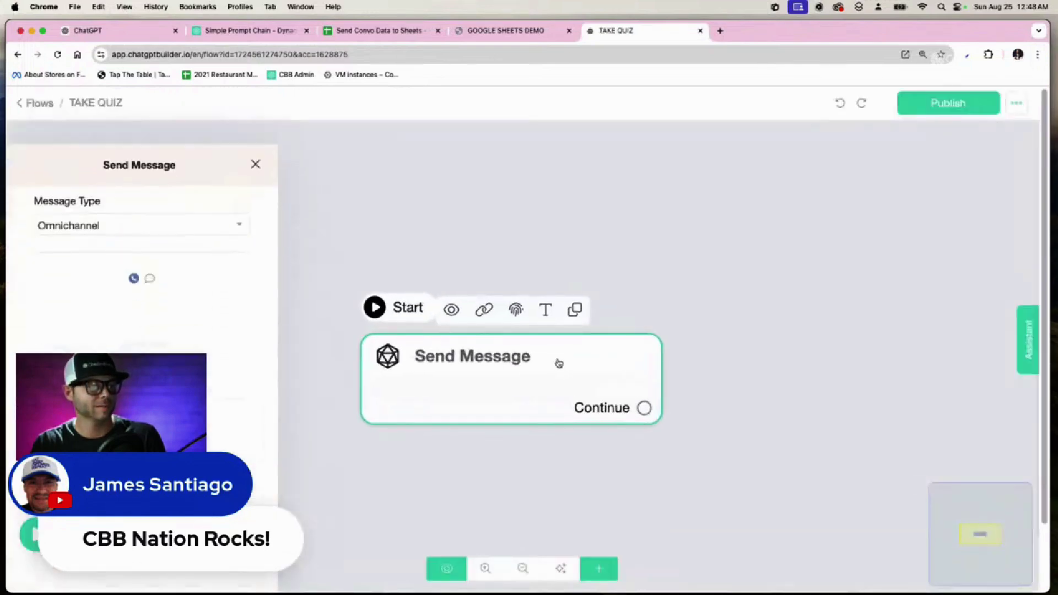
click(119, 323)
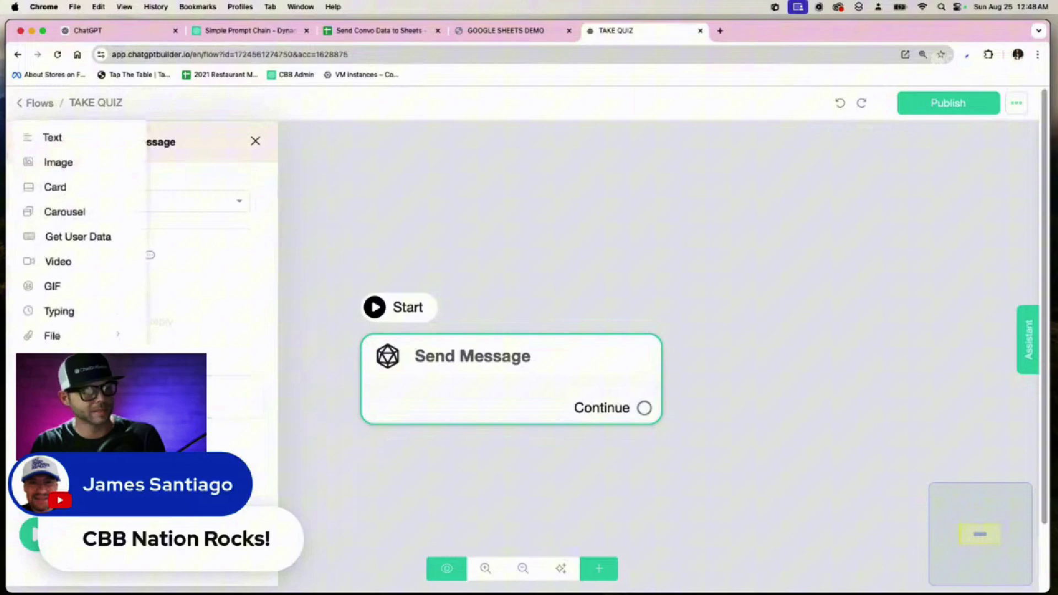
mouse_move(72, 386)
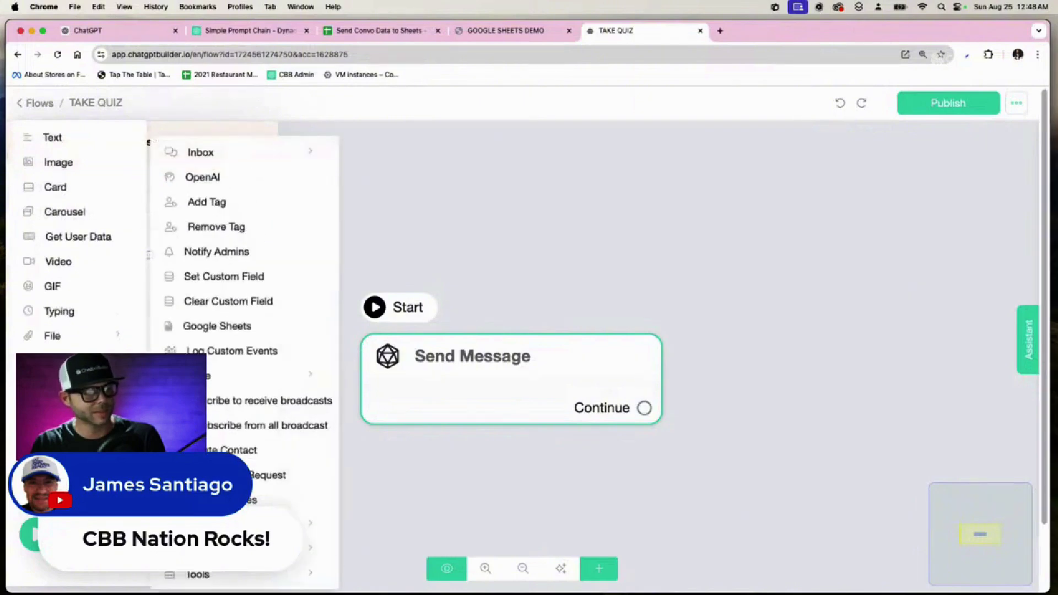
click(231, 499)
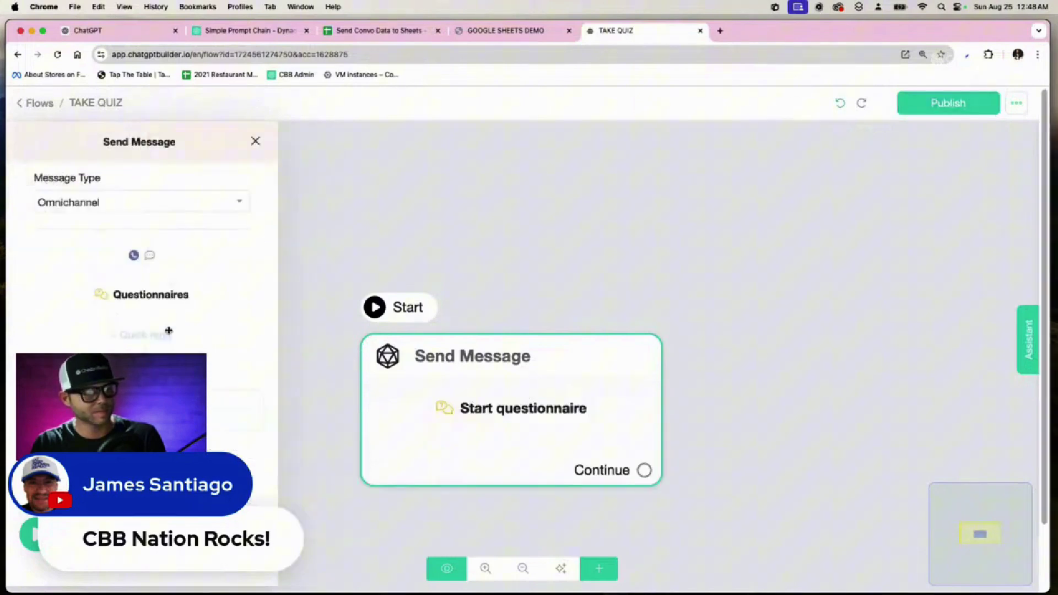
click(165, 295)
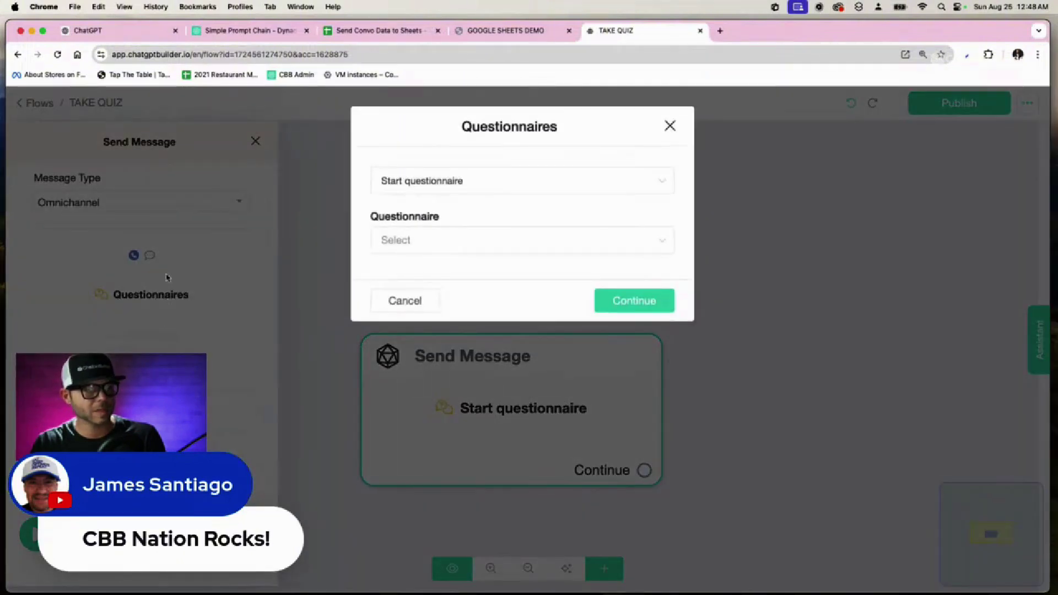
click(465, 239)
click(431, 280)
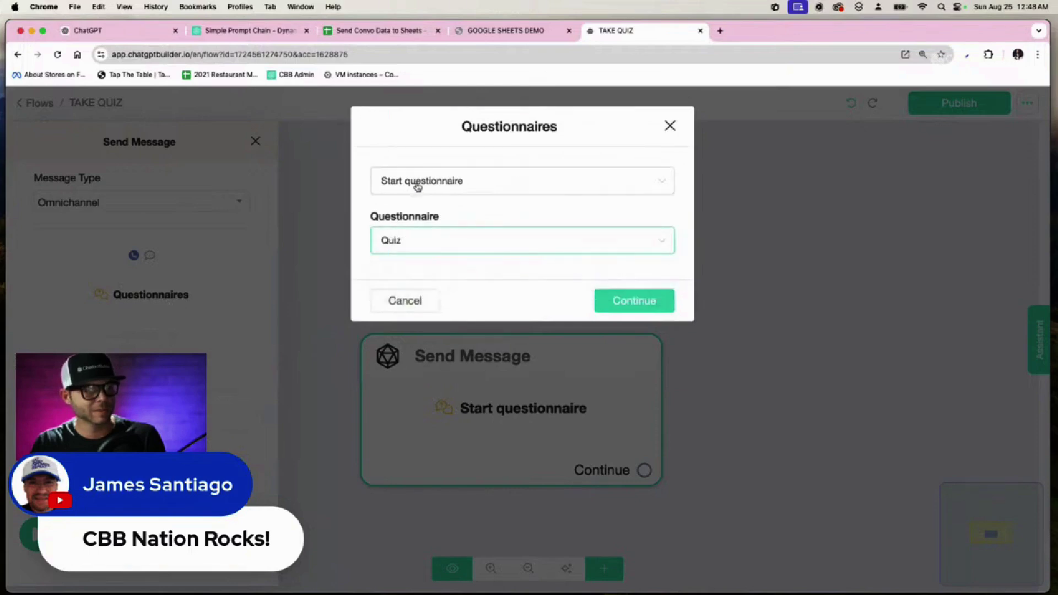
click(639, 306)
click(658, 269)
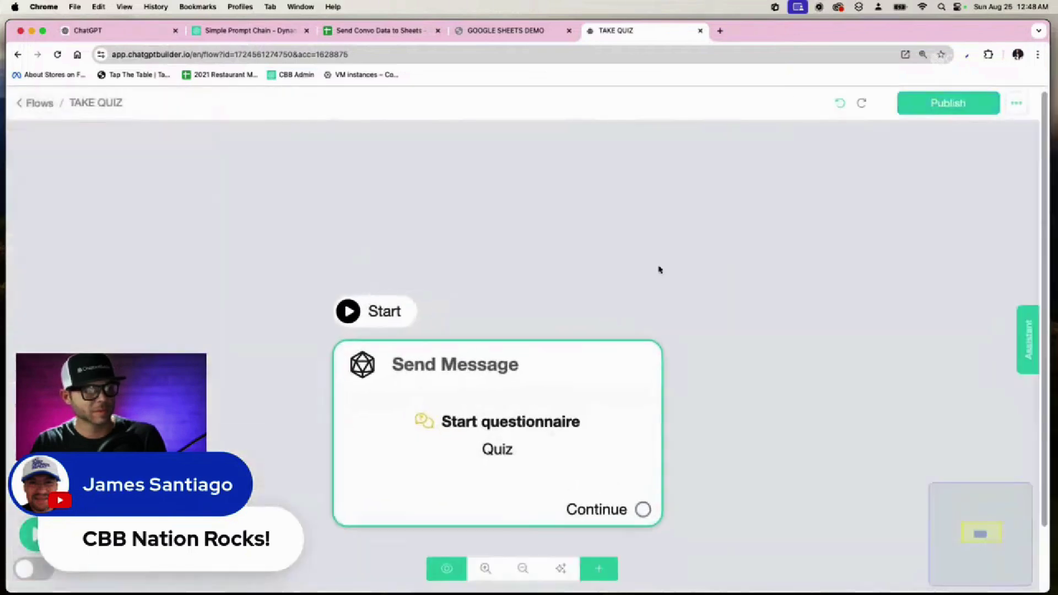
scroll(677, 325, down, 5)
scroll(677, 329, up, 2)
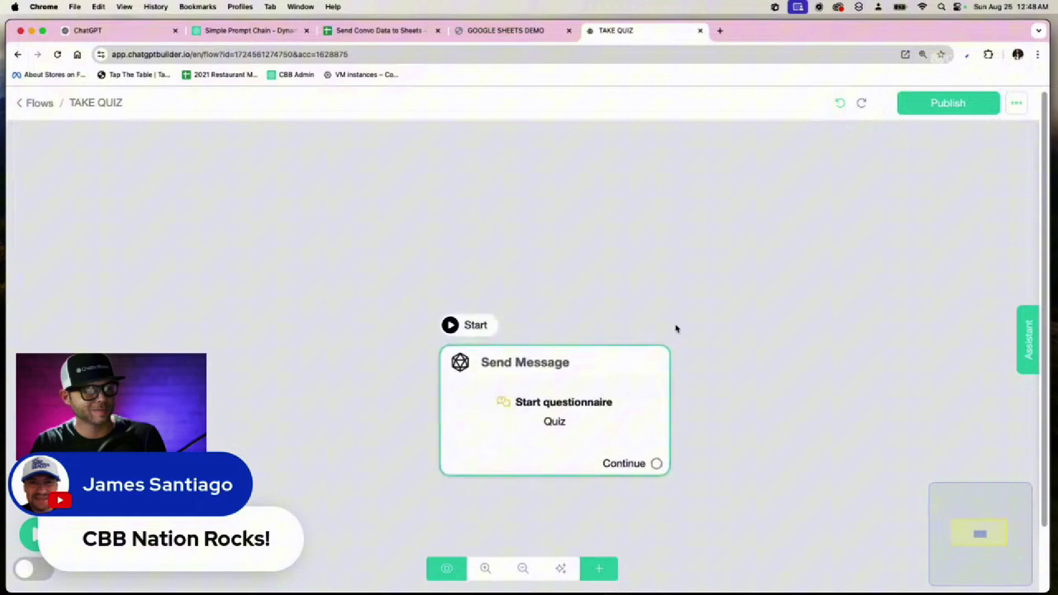
Add a new Send Message step, move it up-left, and make it the flow's starting step
click(602, 568)
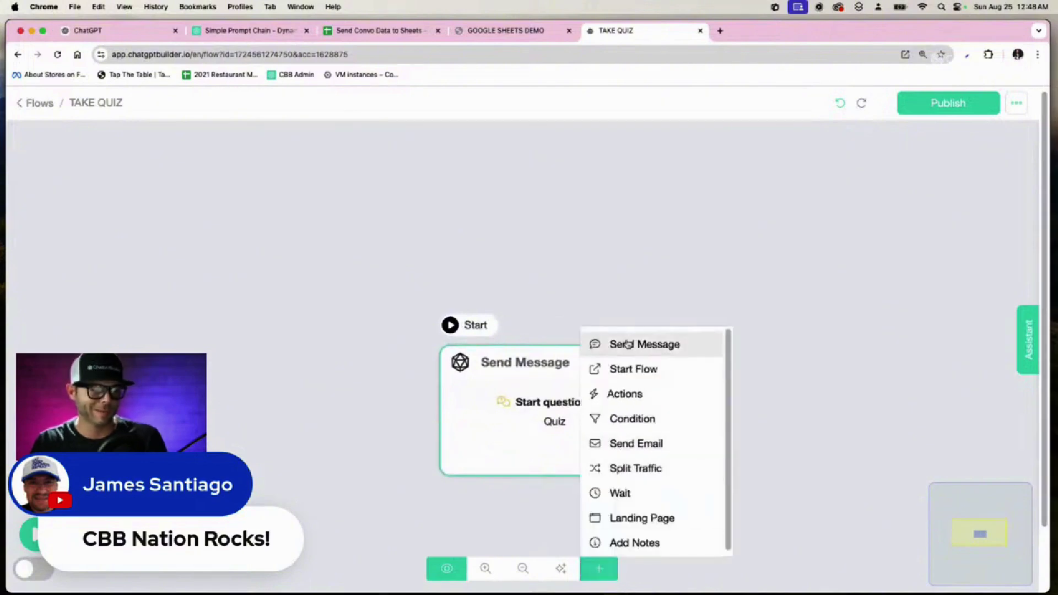
click(628, 345)
drag(796, 428, 272, 322)
click(362, 268)
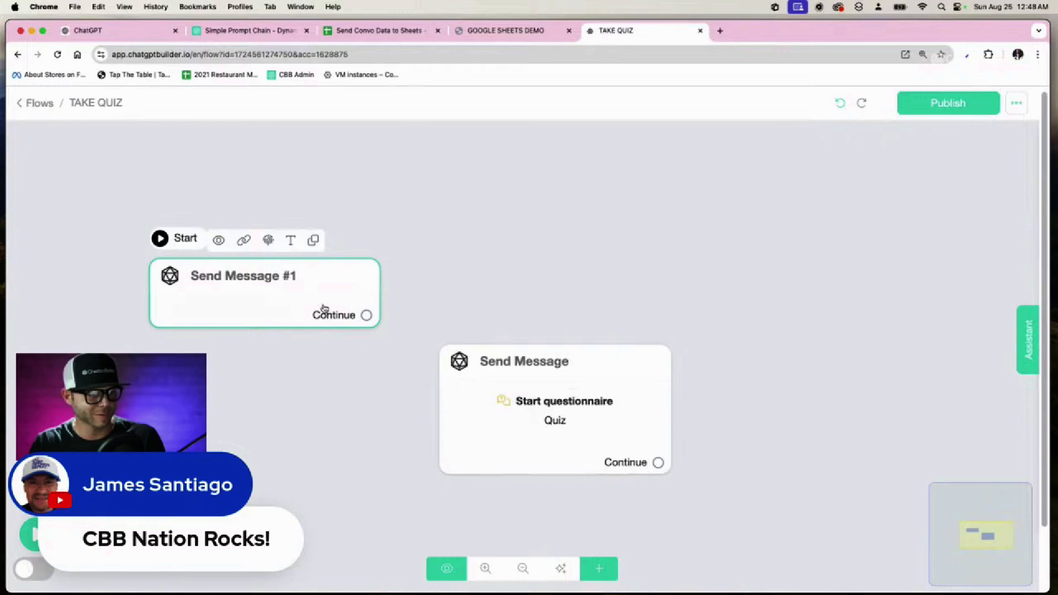
Rename the new message step to 'READY TO GO?'
click(291, 241)
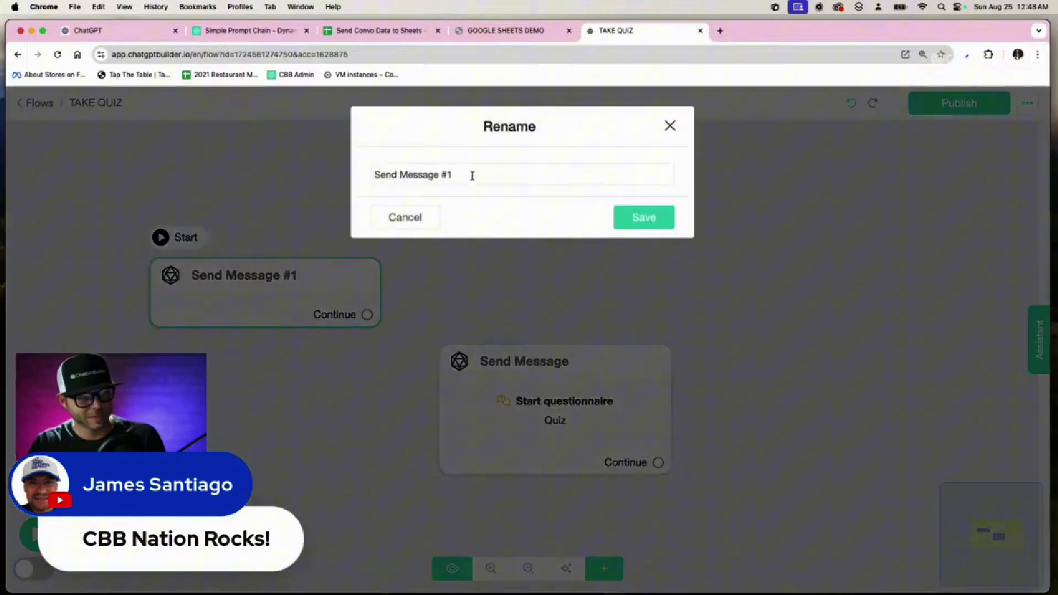
triple_click(473, 175)
text(READY TO)
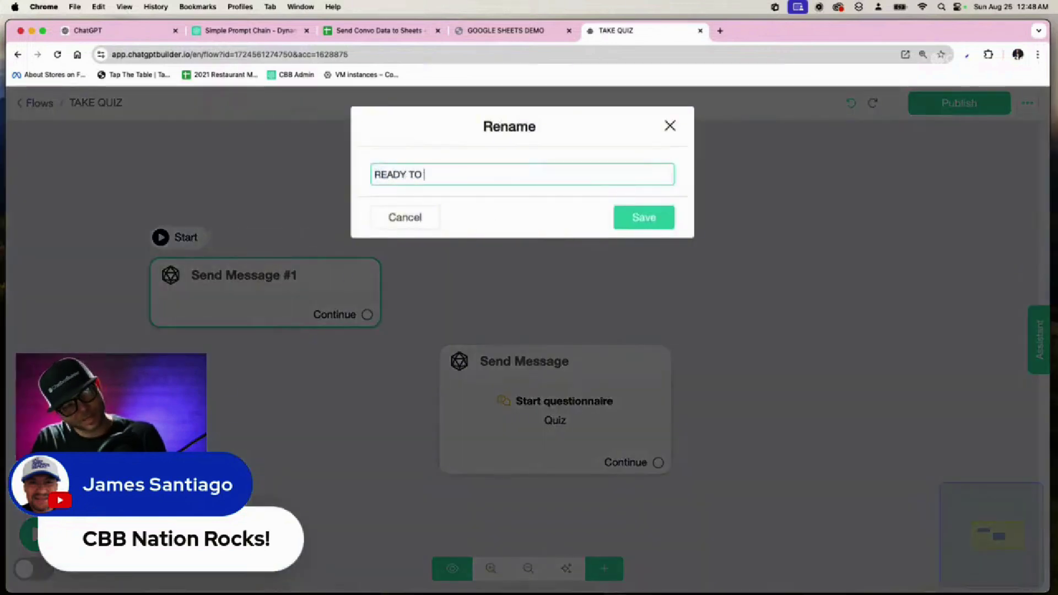
text( GO?)
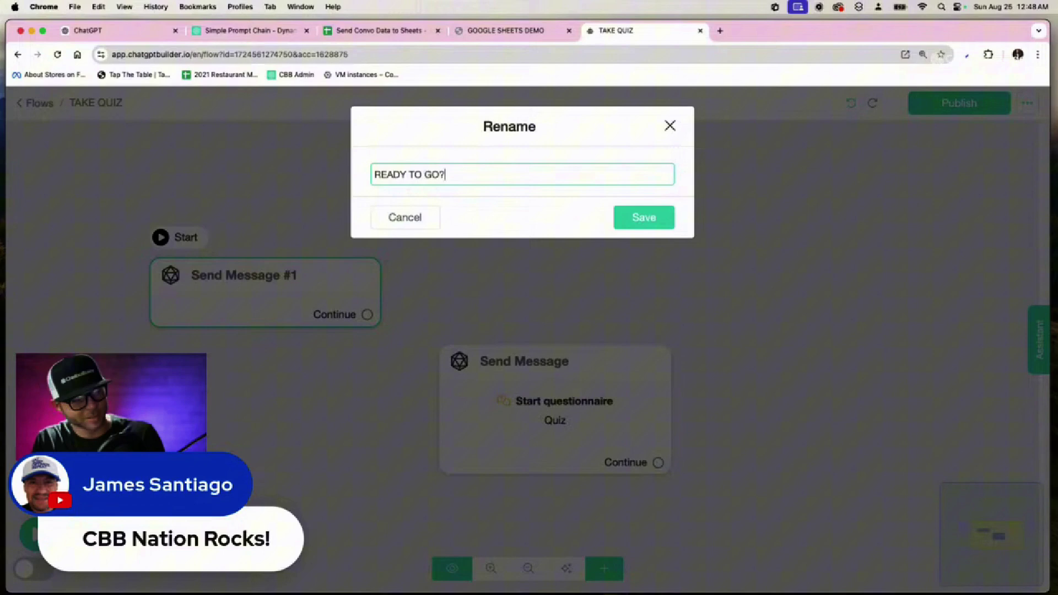
click(639, 217)
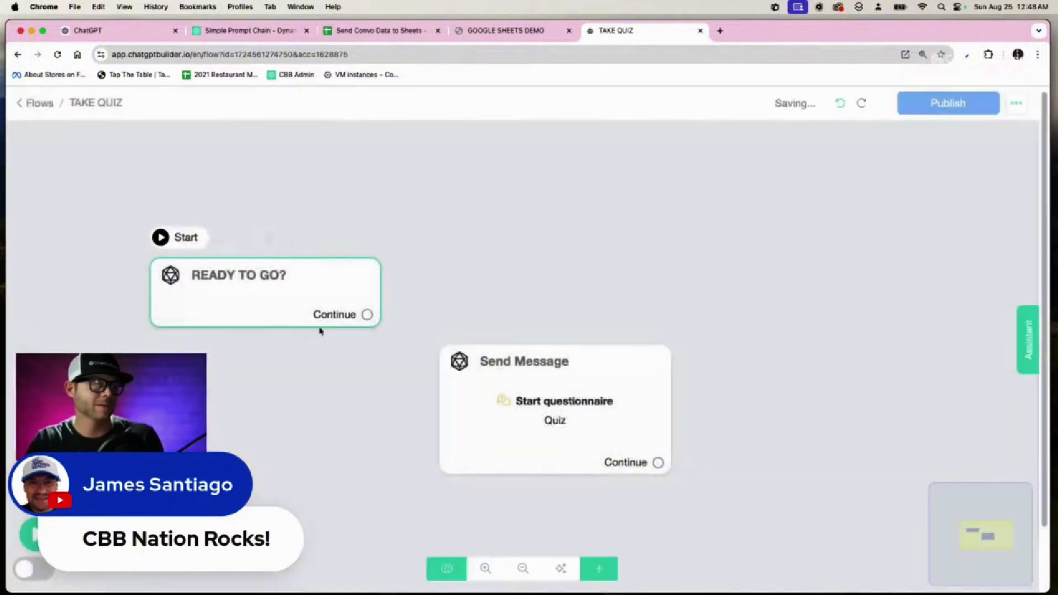
click(318, 324)
Add a text block reading 'ARE YOU READ?' to the READY TO GO? step
click(148, 322)
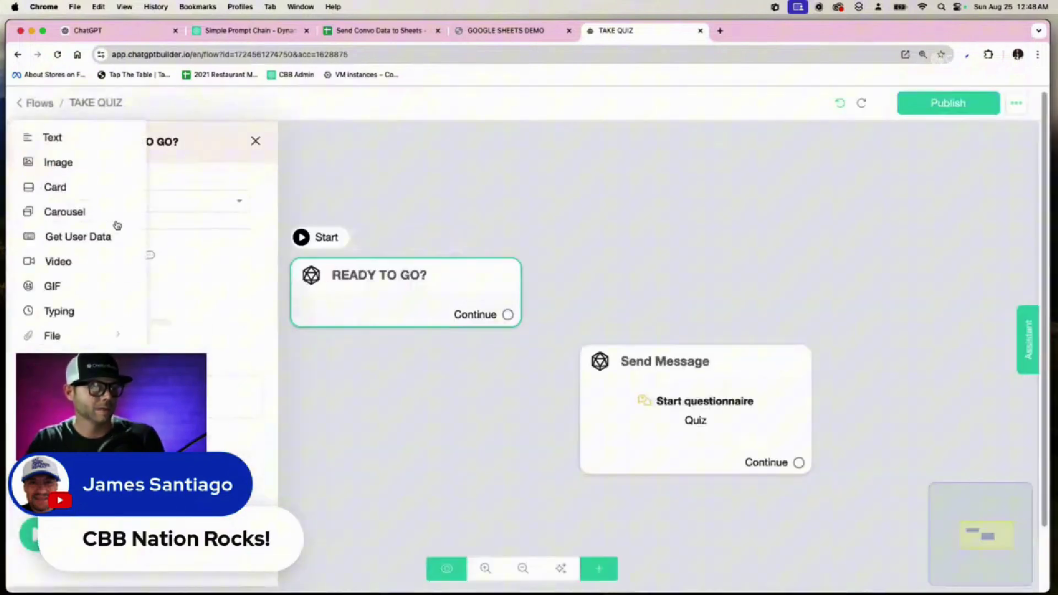
click(66, 141)
click(167, 308)
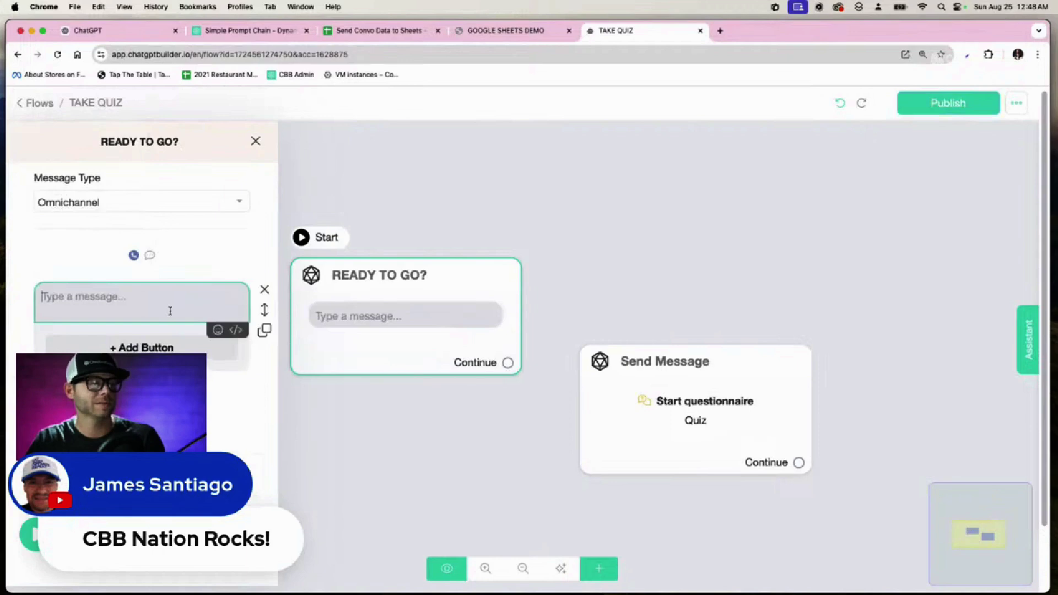
text(ARE YOU READ?)
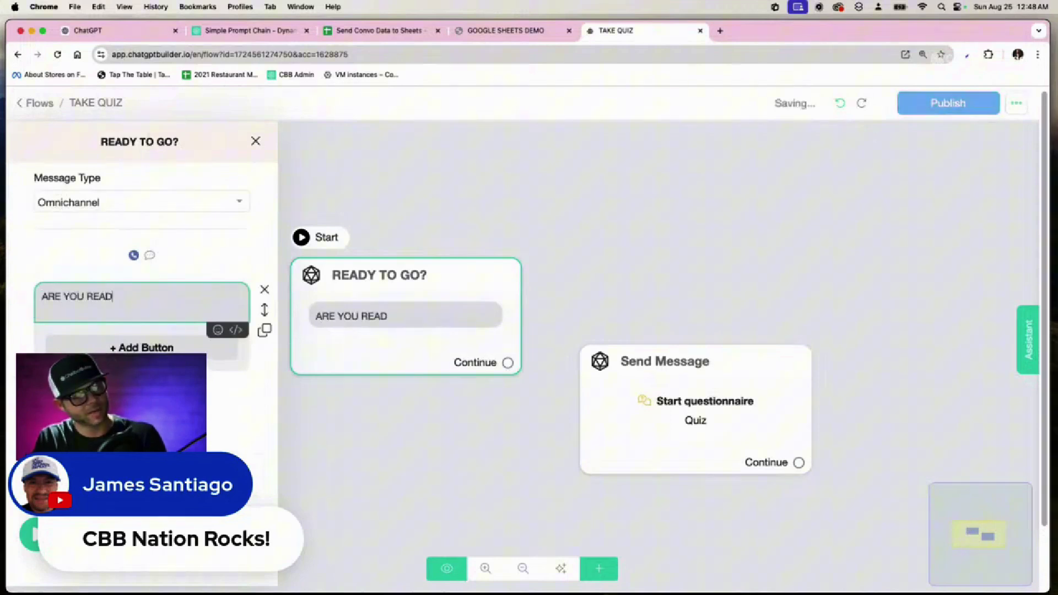
Add a 'CLICK ME TO START' button to the message and link it to the Send Message step
click(175, 348)
click(175, 348)
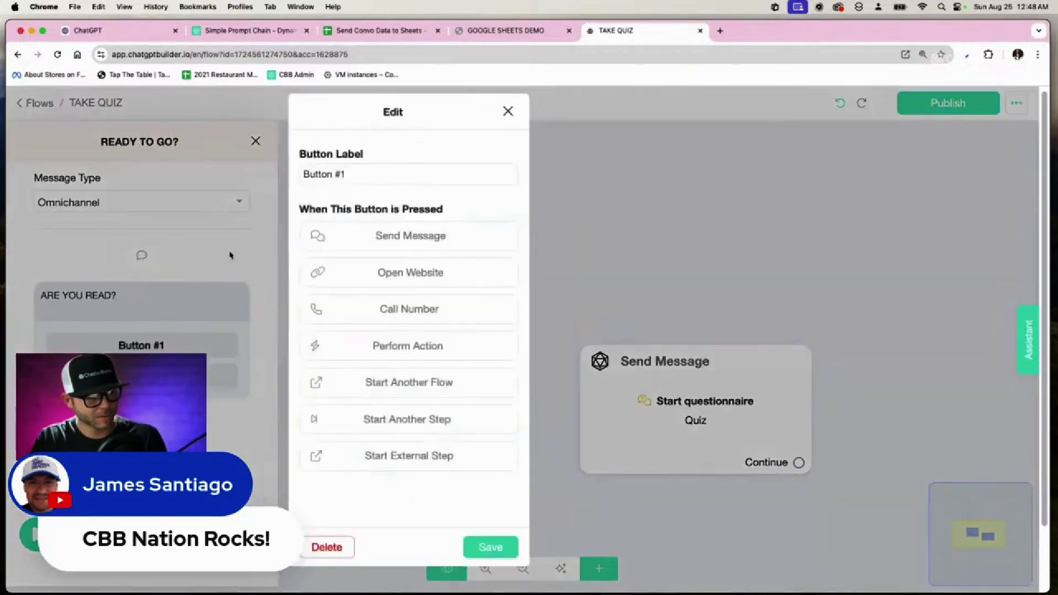
drag(358, 175, 301, 176)
text(CLIC)
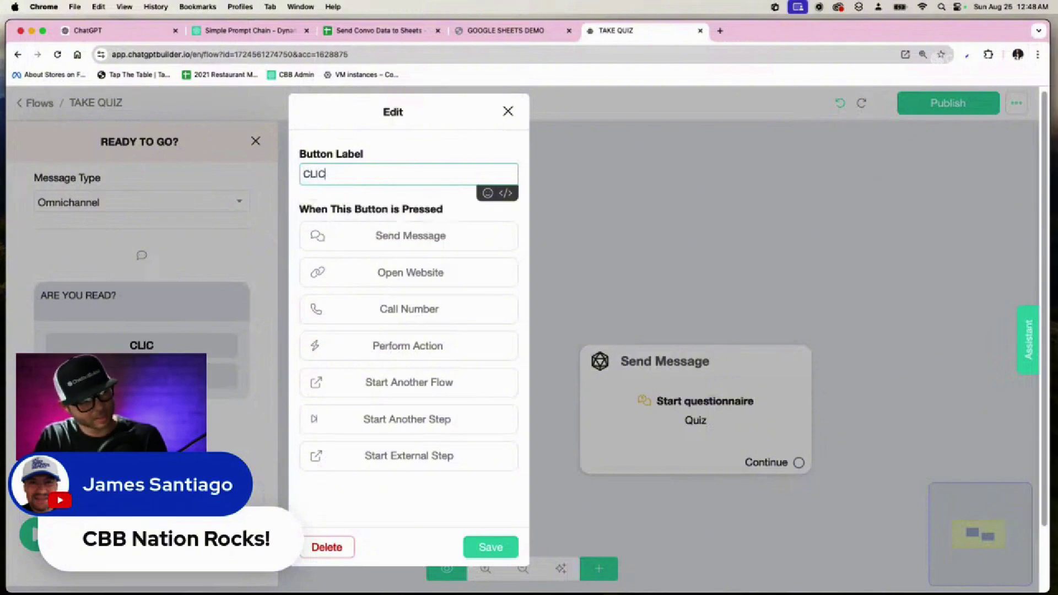
text(L ME)
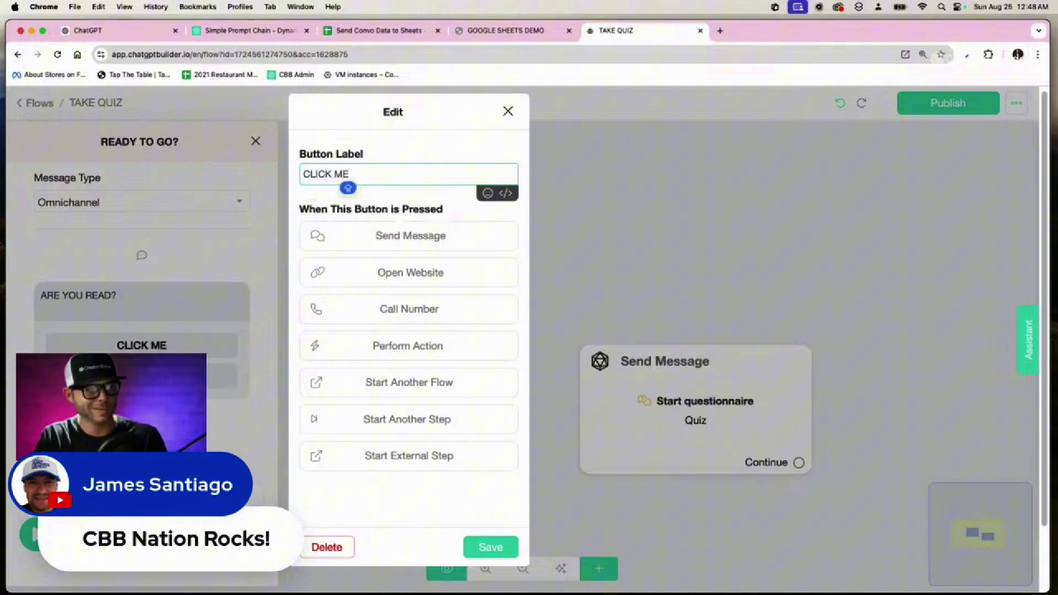
text( TO START)
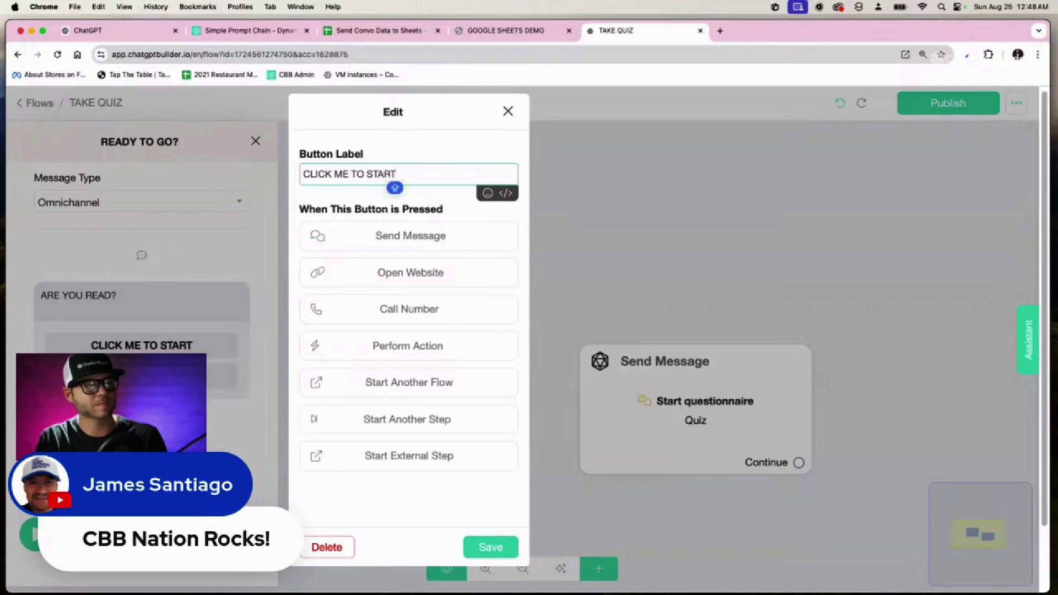
click(489, 547)
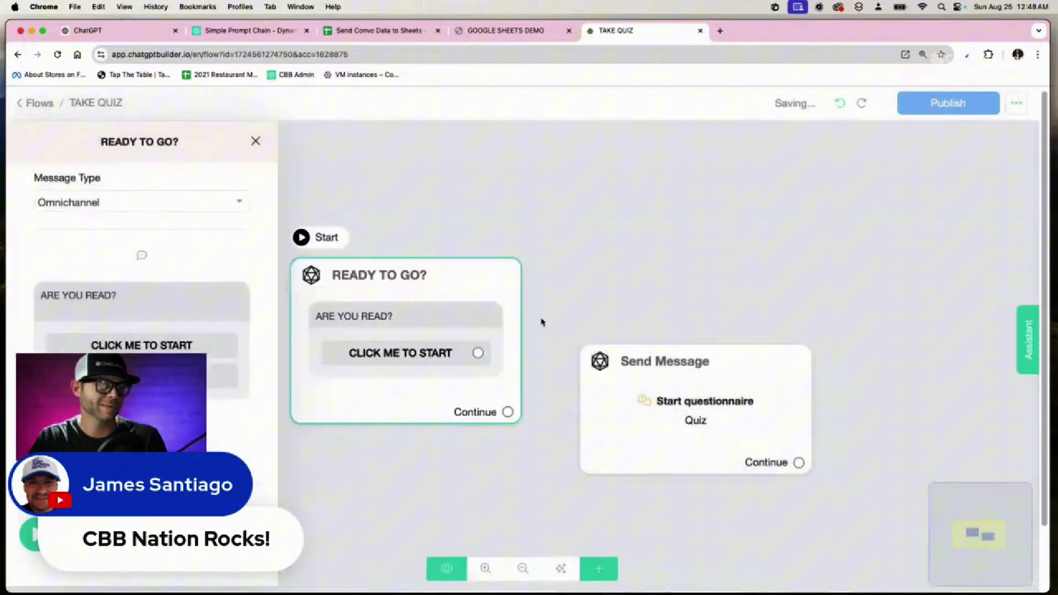
drag(494, 365, 645, 371)
click(519, 416)
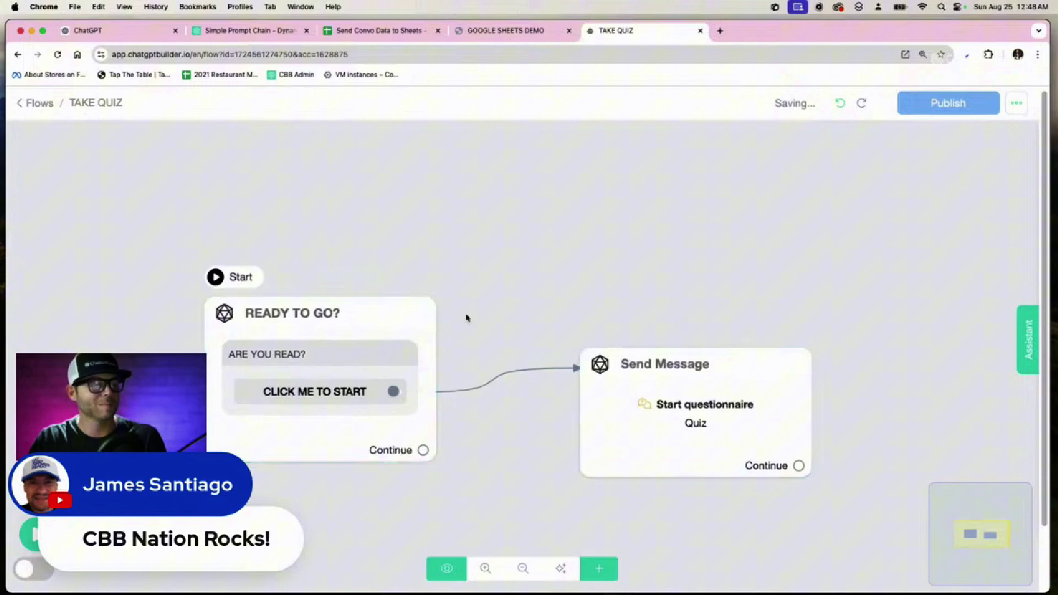
click(293, 358)
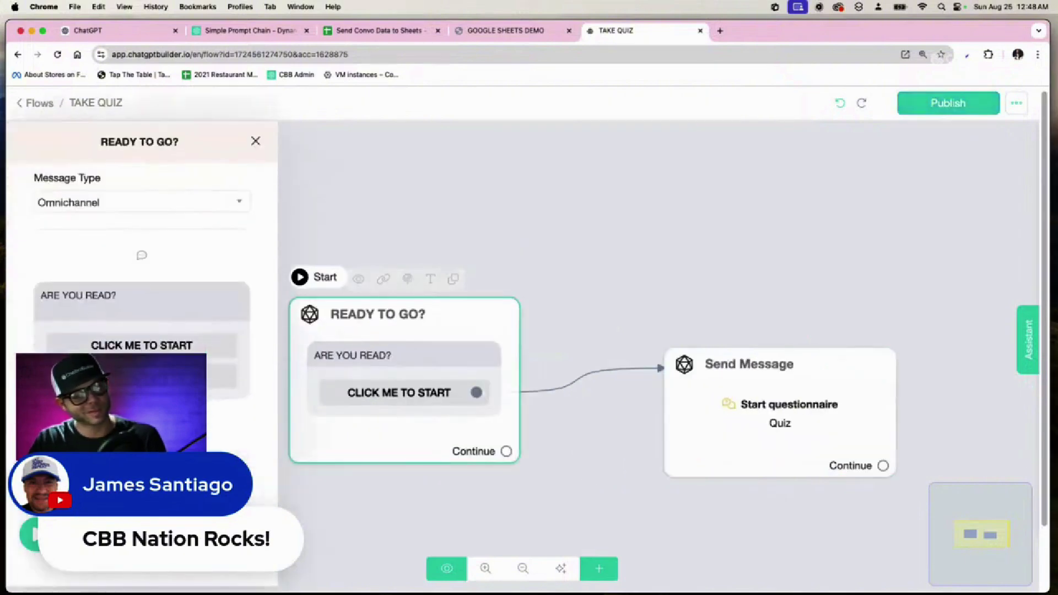
click(137, 253)
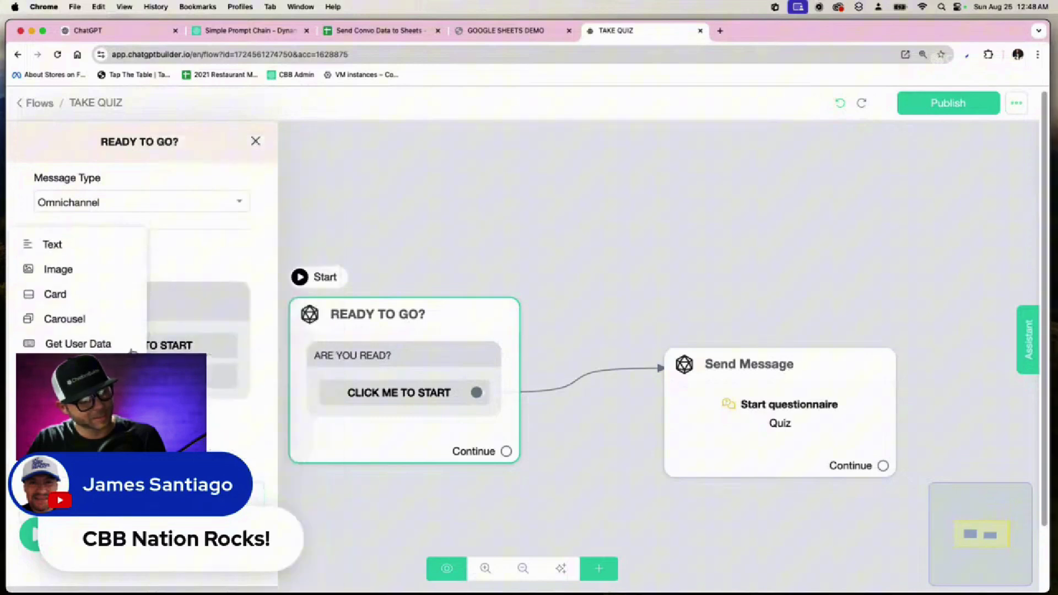
Insert a Get User Data question above the button message asking 'PLEASE CONFIRM YOUR FULL NAME.'
click(78, 343)
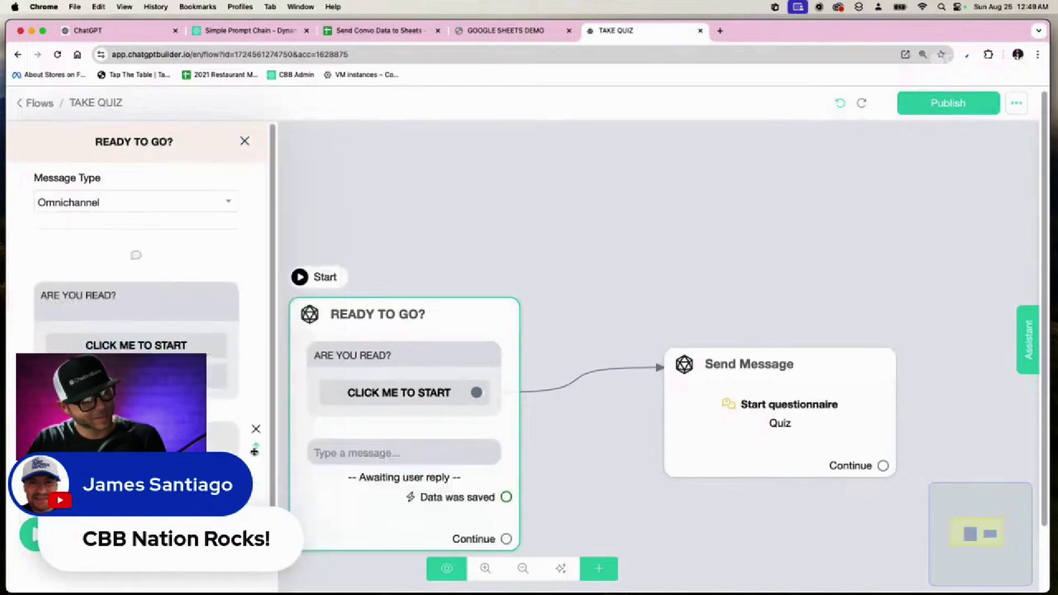
drag(254, 451, 255, 308)
click(180, 314)
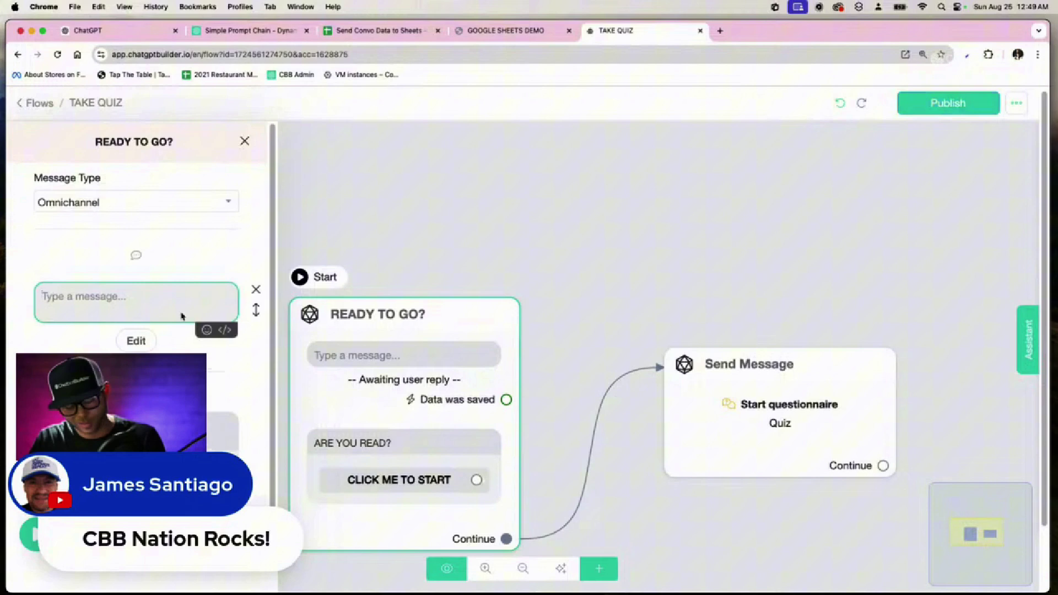
text(PLEASE C)
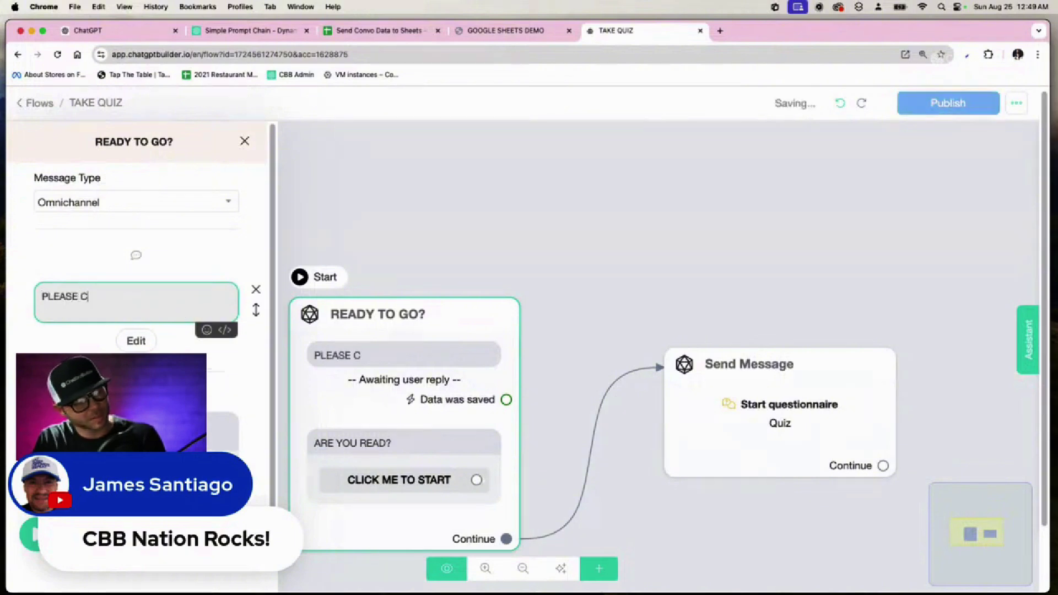
text(ONFIRM YOU)
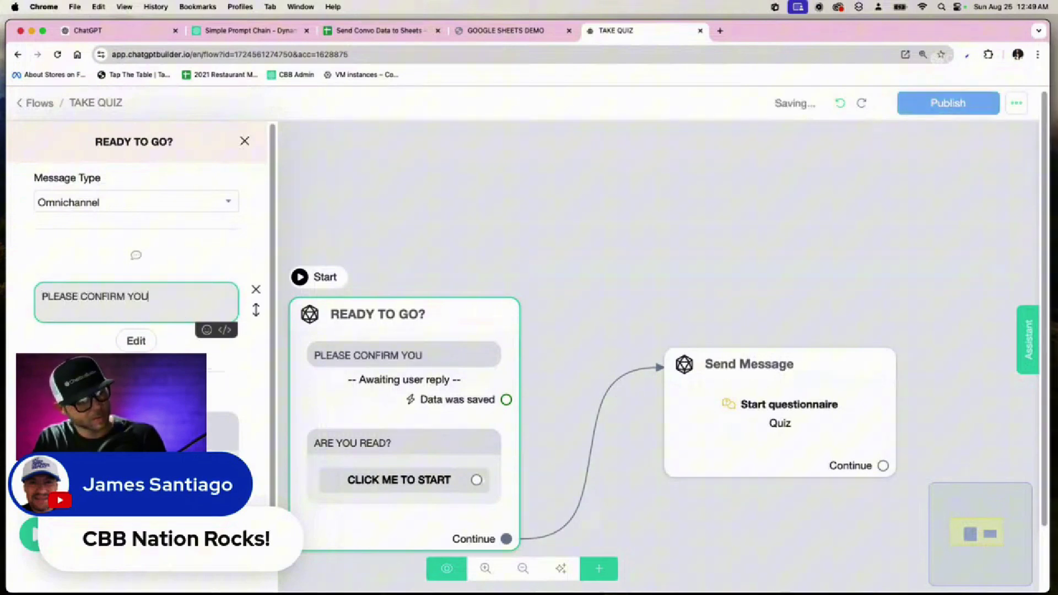
text(R FULL NAME.)
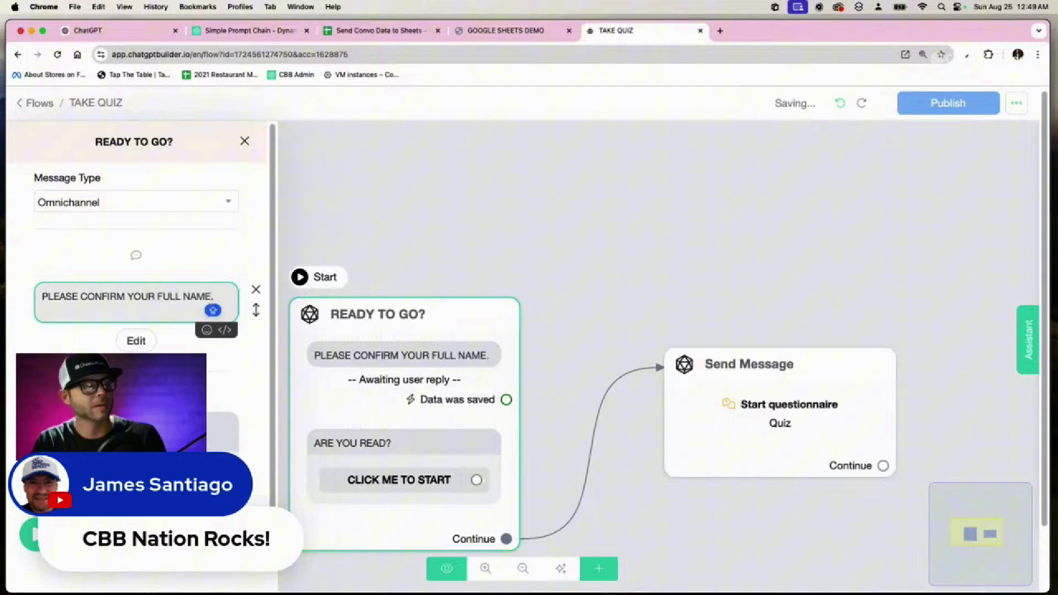
Set the reply type to Text, save it to Full Name, and remove the skip label
click(136, 340)
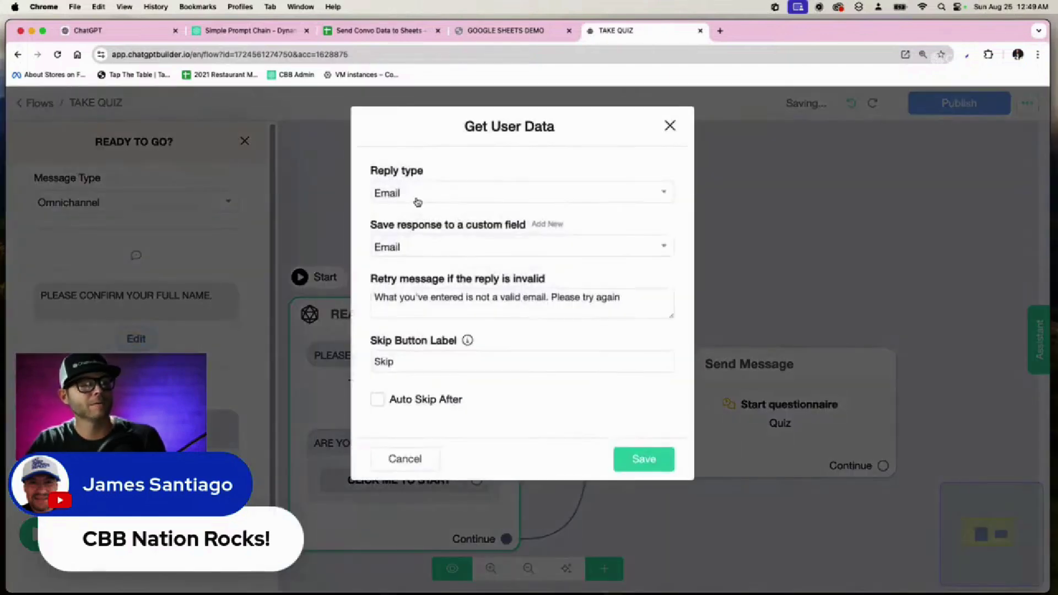
click(418, 199)
click(429, 240)
click(433, 249)
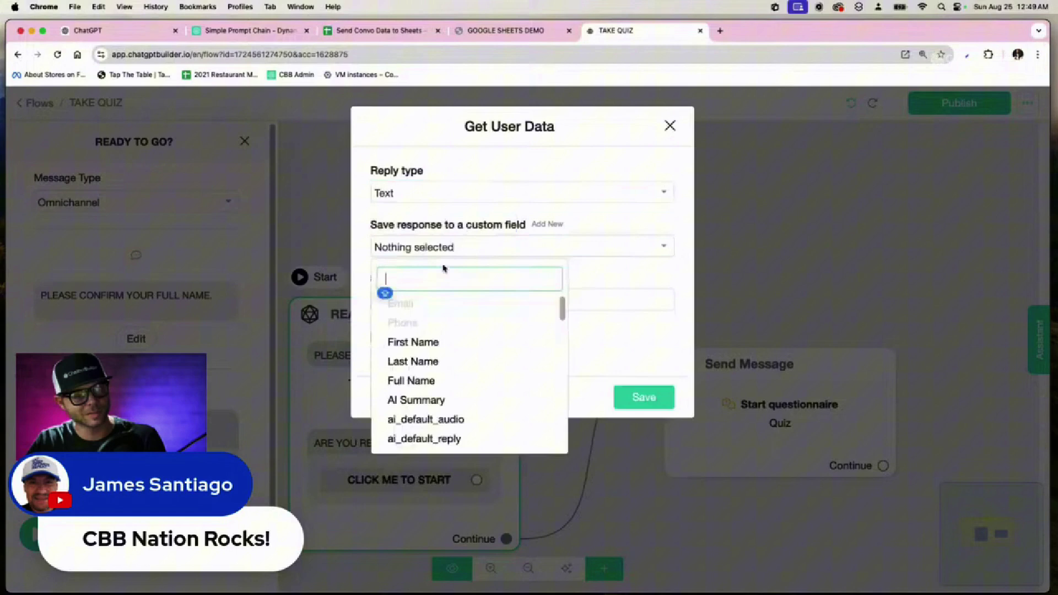
click(414, 380)
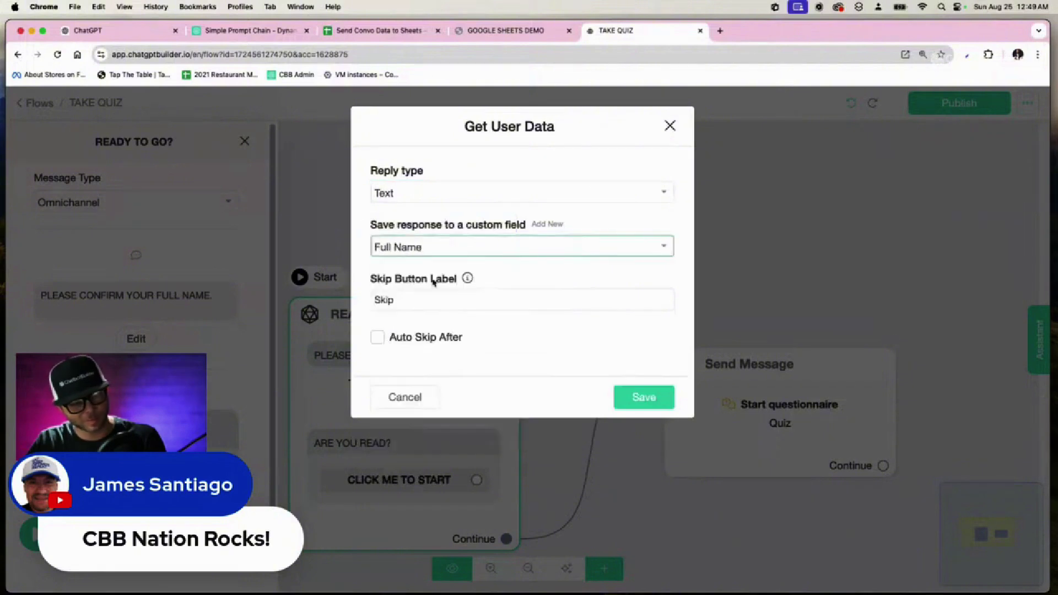
double_click(414, 304)
key(BackSpace)
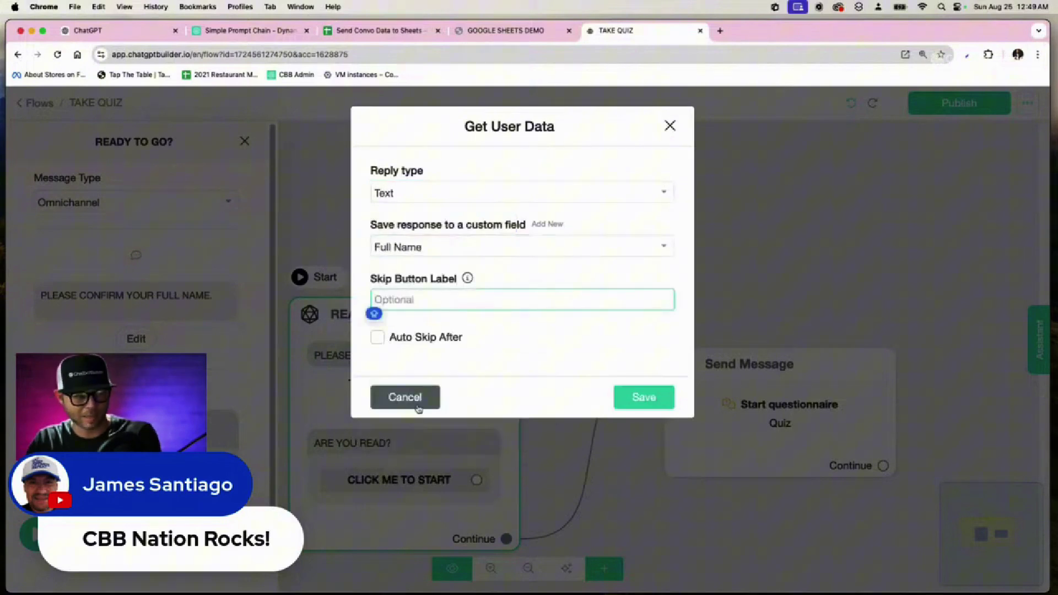
click(623, 399)
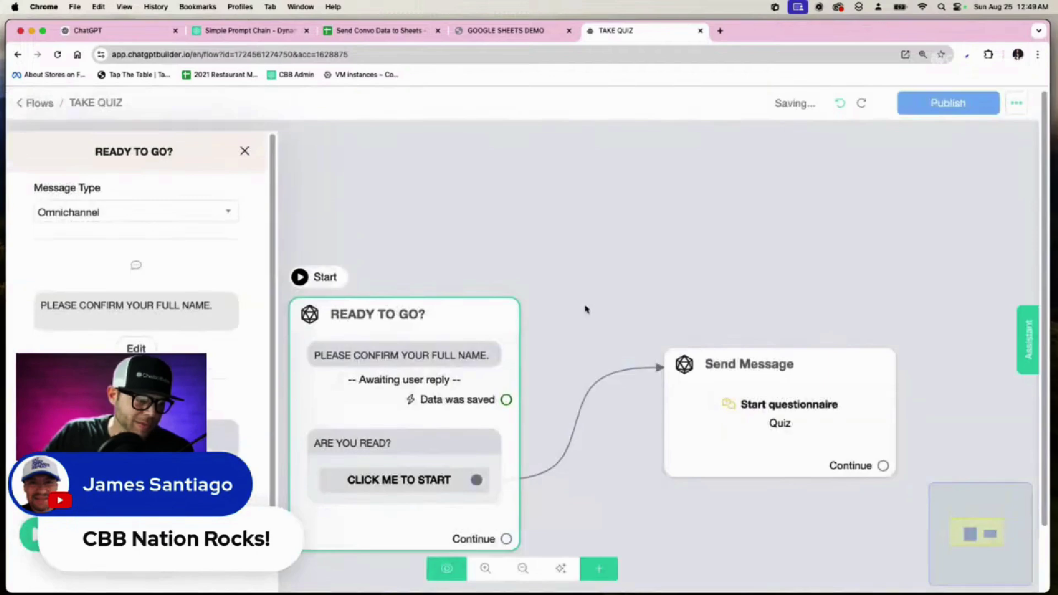
drag(463, 476, 281, 429)
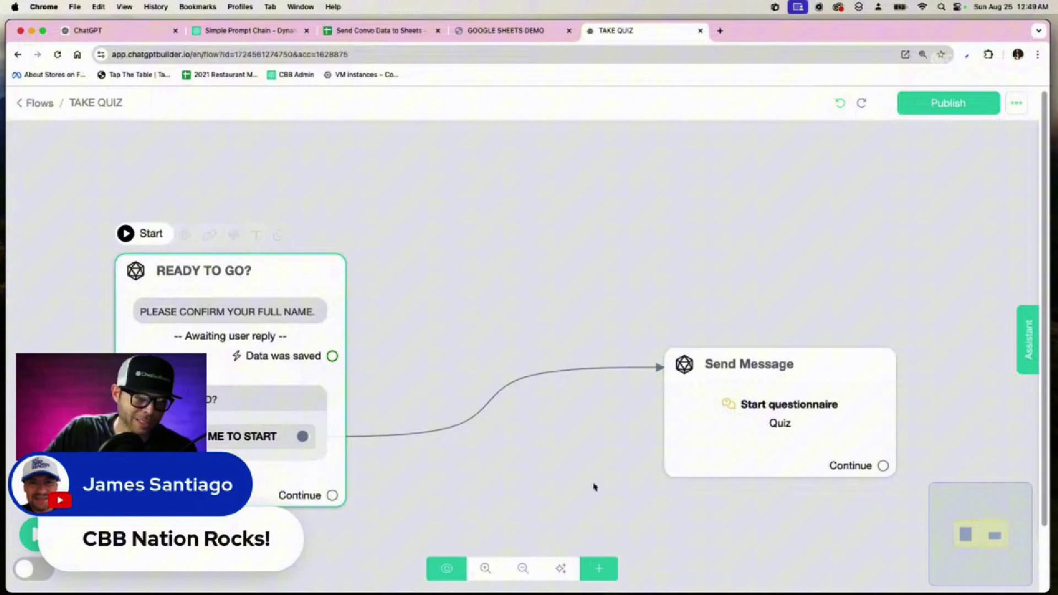
Rename the Send Message step to 'START QUIZ' and publish the flow
drag(725, 458, 628, 413)
click(710, 282)
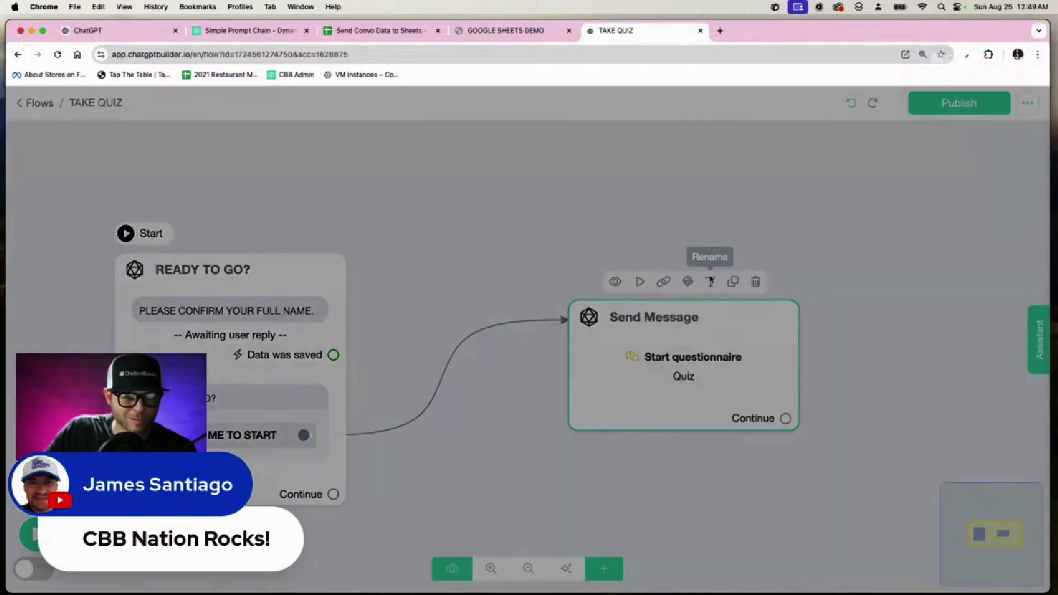
click(465, 175)
drag(465, 175, 419, 175)
click(476, 177)
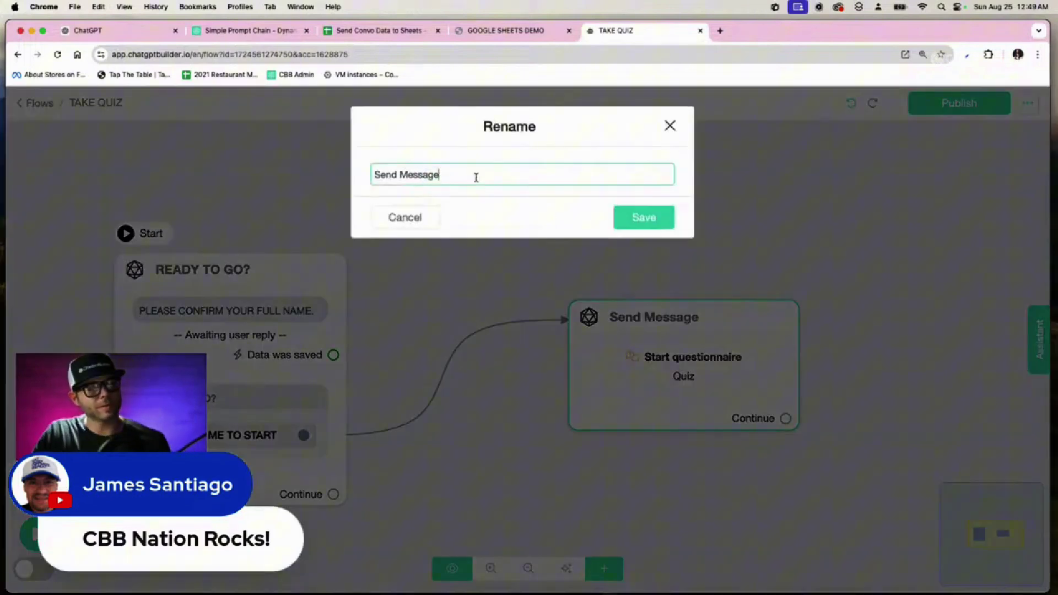
triple_click(437, 175)
text(S)
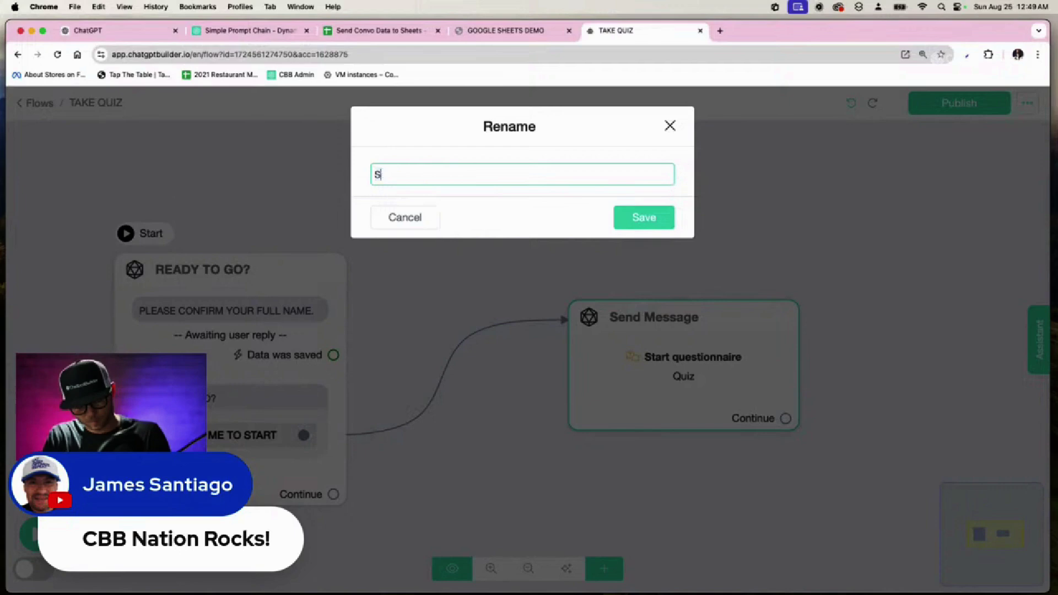
text(TART QUIZ)
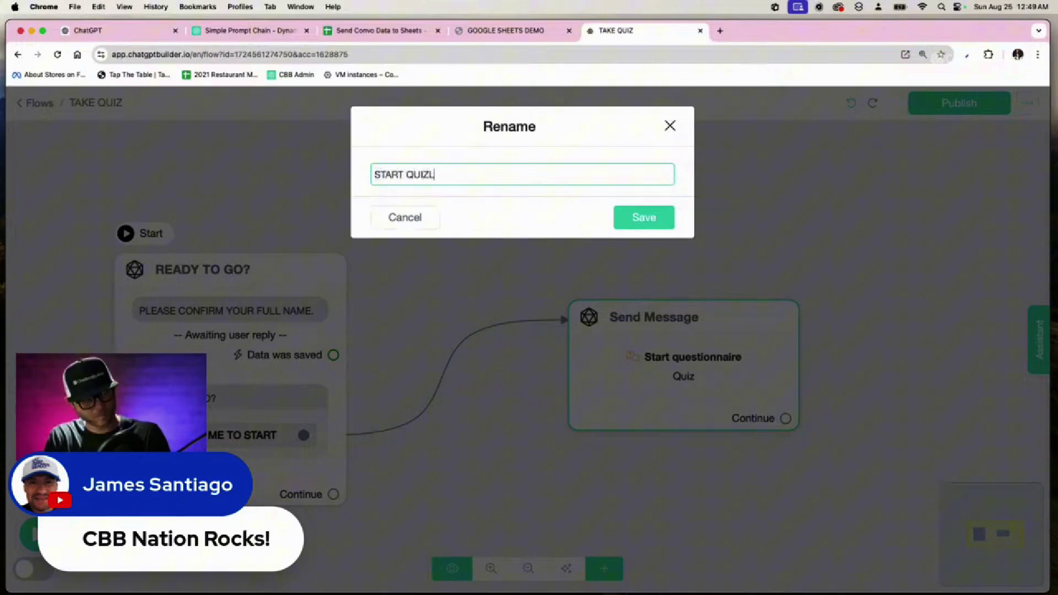
key(Return)
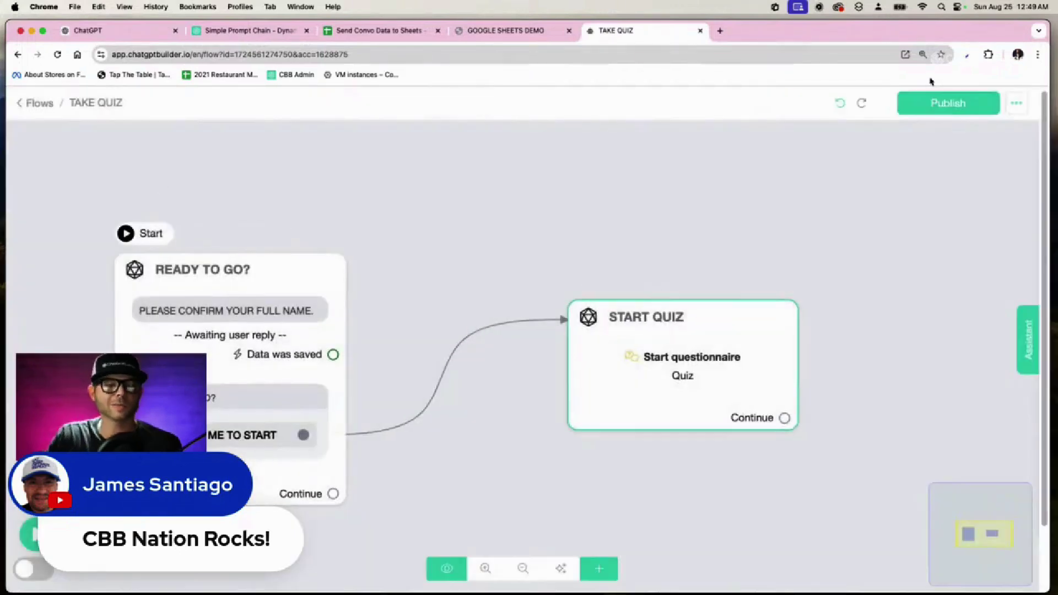
click(937, 102)
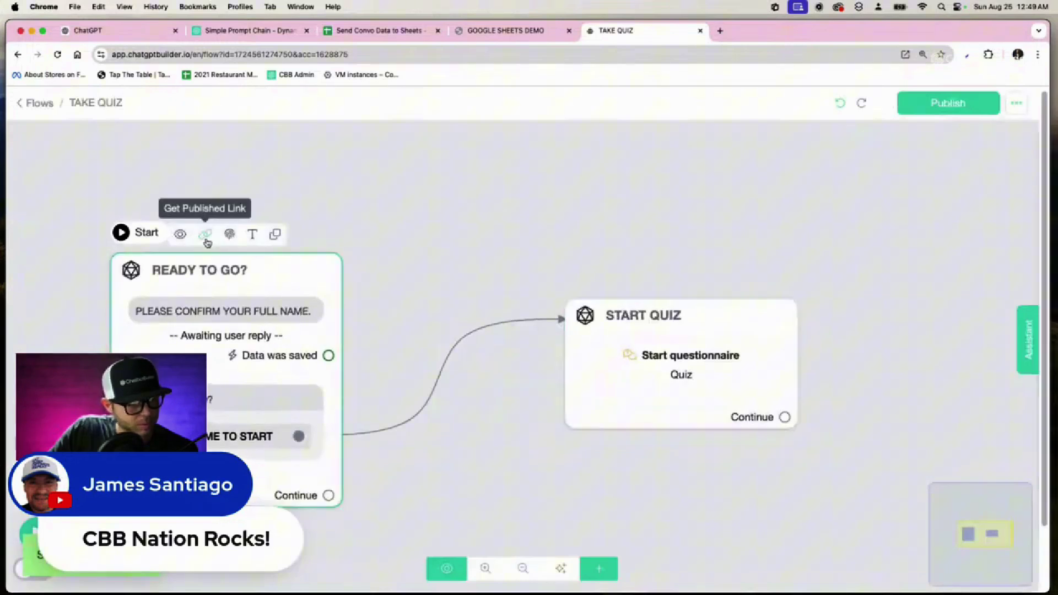
Copy the flow's published WebChat link and load it in a new browser tab
click(204, 233)
click(642, 211)
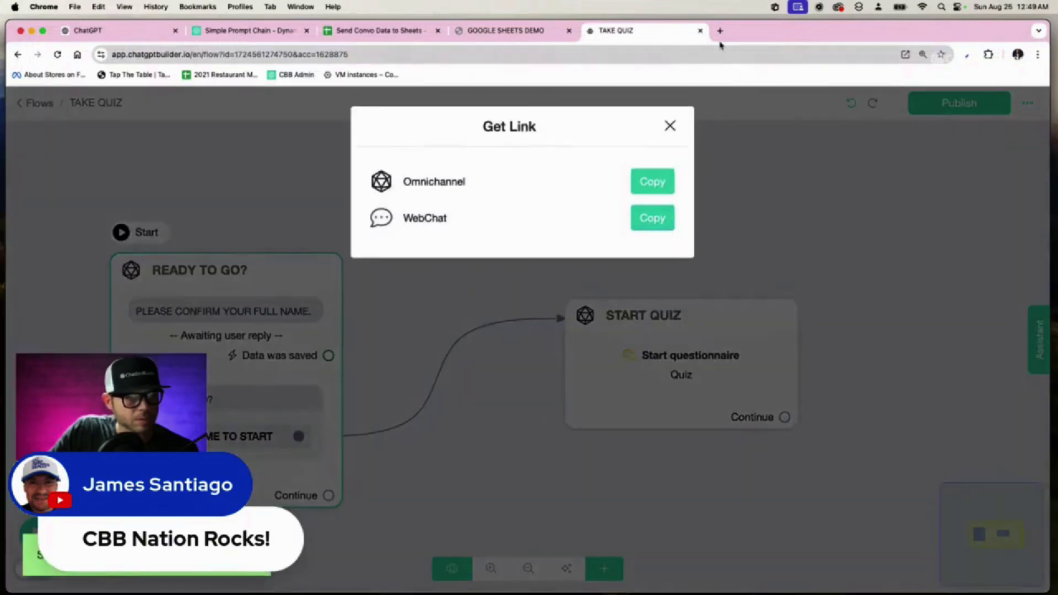
click(719, 30)
click(712, 50)
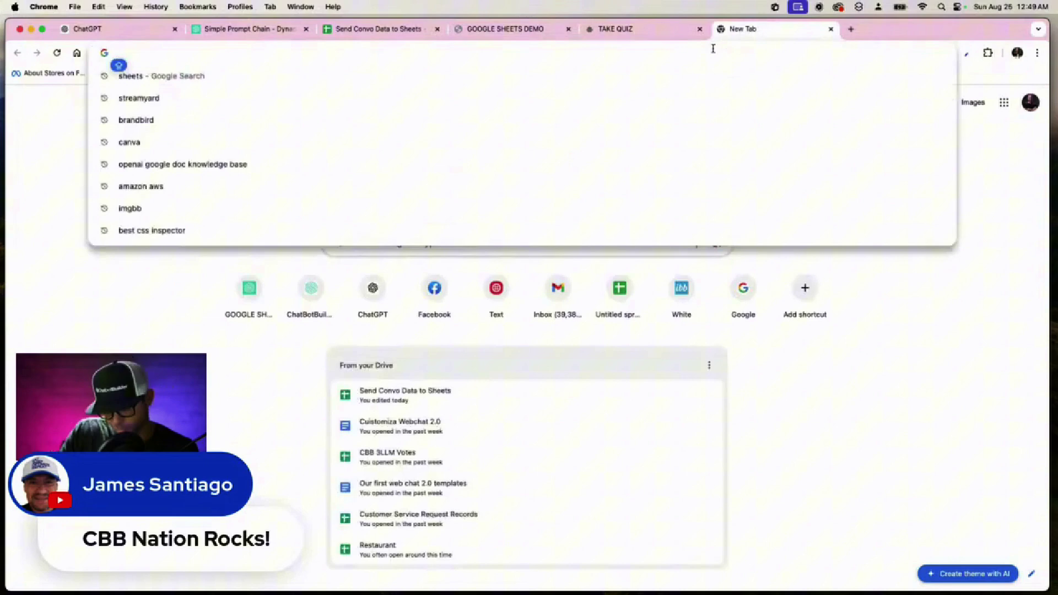
key(super+v)
key(Return)
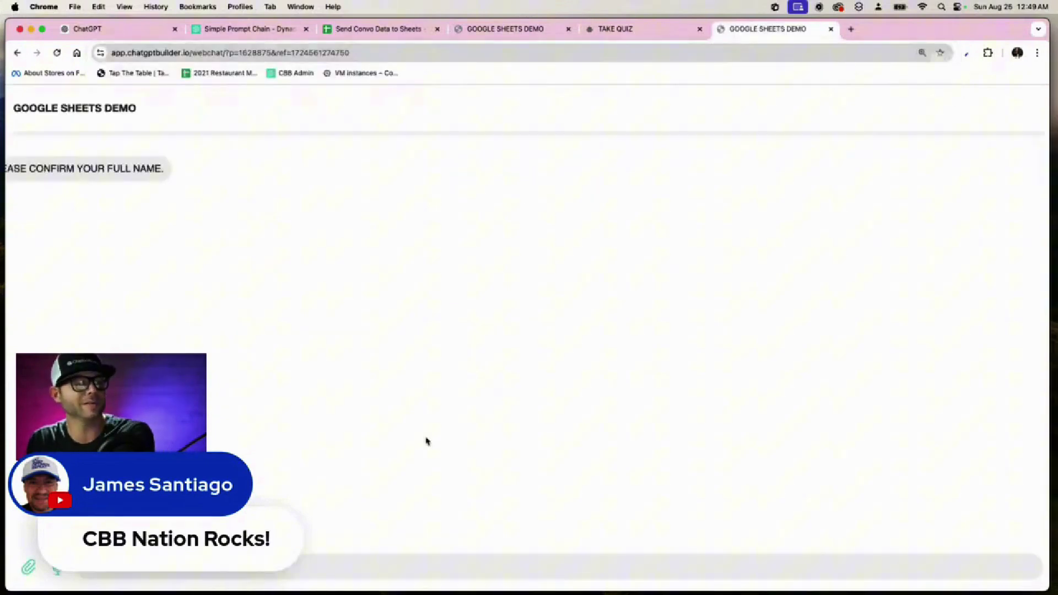
Reply with a full name, choose CLICK ME TO START, and answer 'Chatbot Builder AI'
click(470, 563)
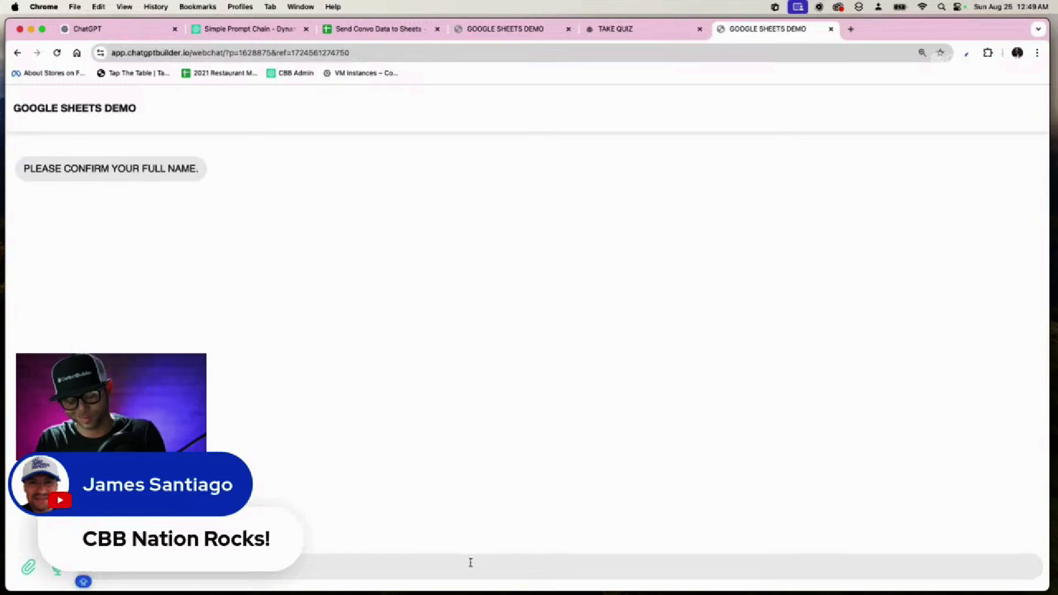
text(MICHAEL)
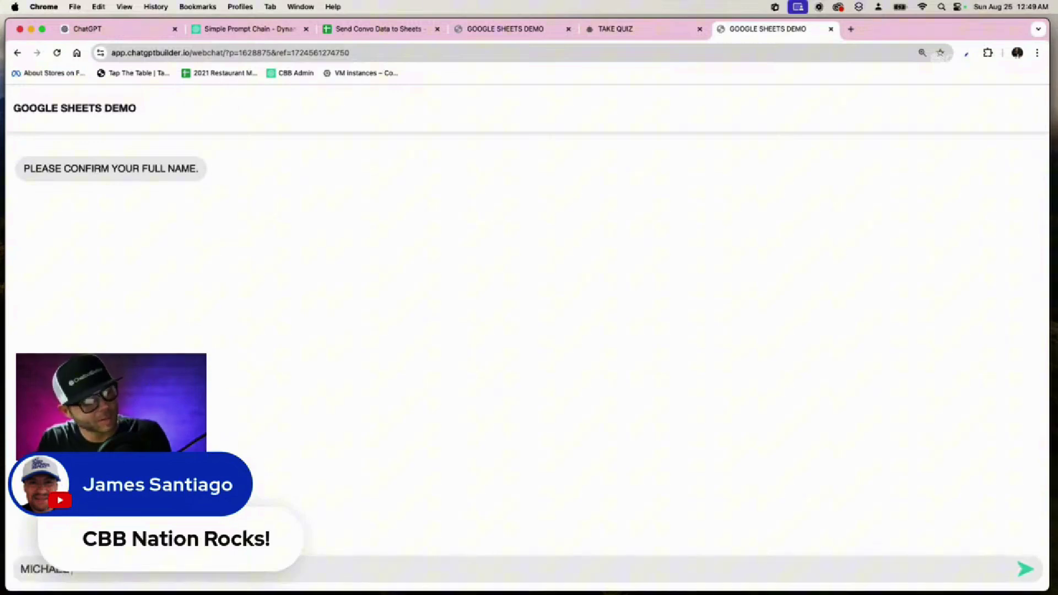
key(Return)
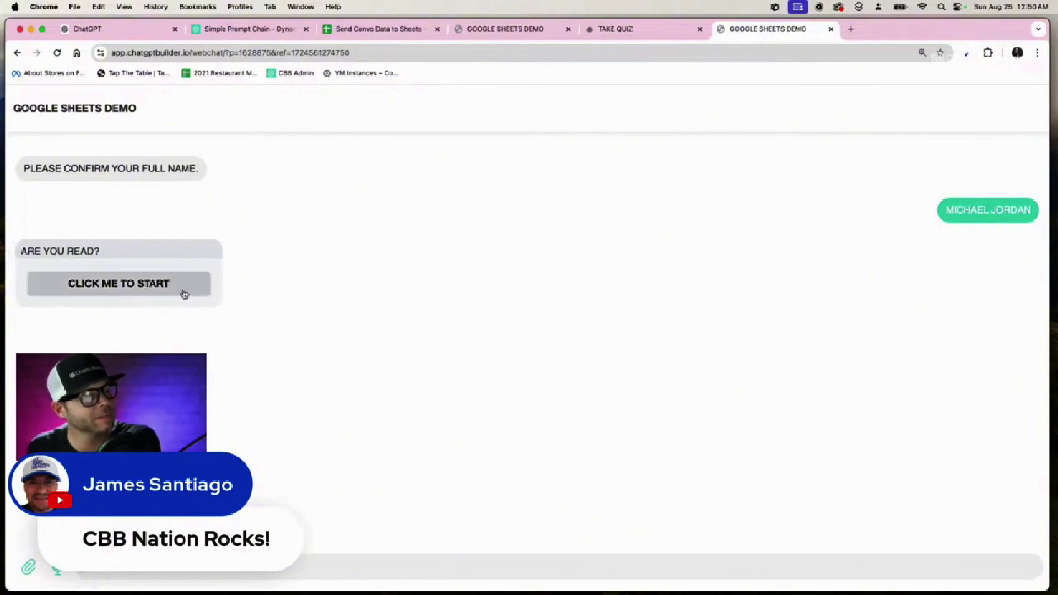
click(184, 294)
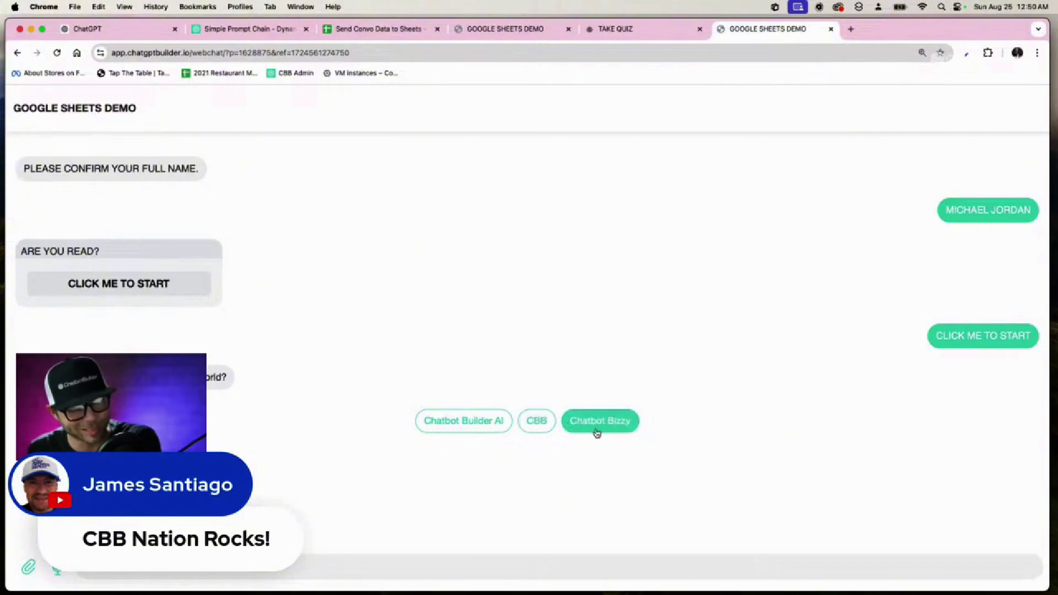
click(485, 422)
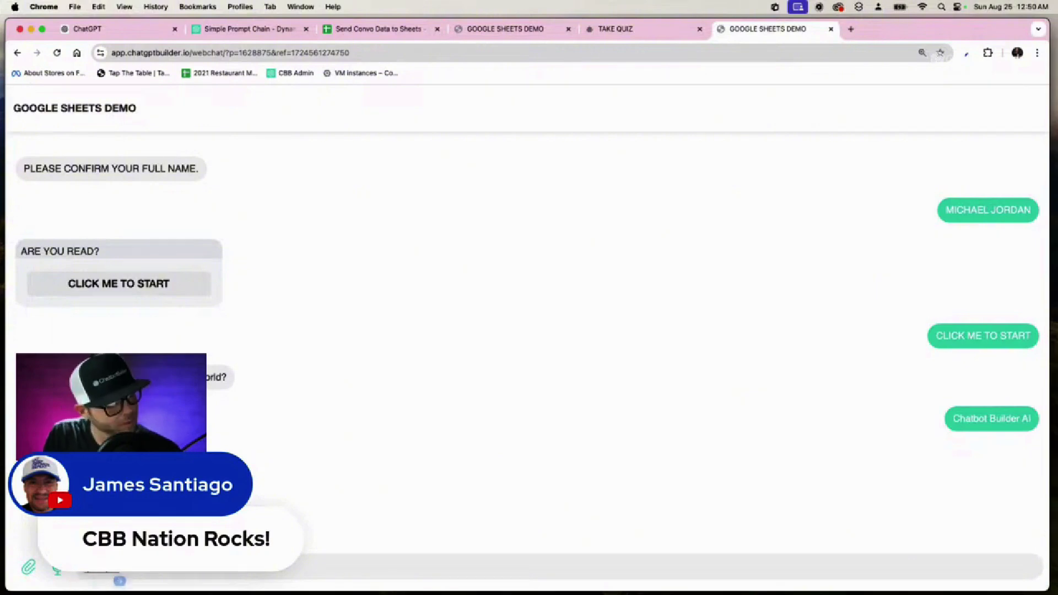
Send the typed explanation of why Chatbot Builder AI is best, replacing 'brains' with 'friends'
text(people)
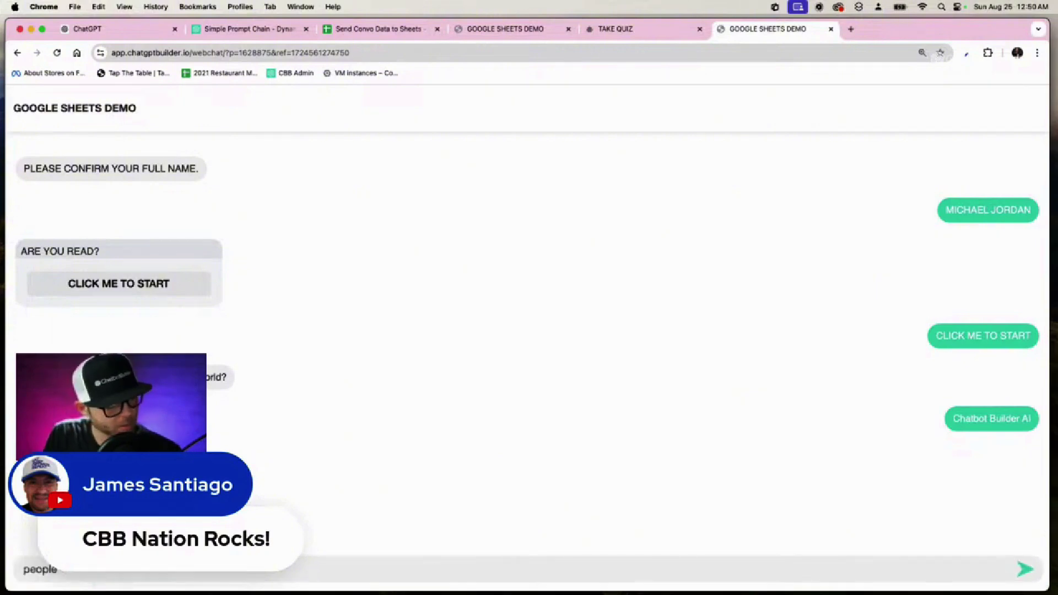
text(i)
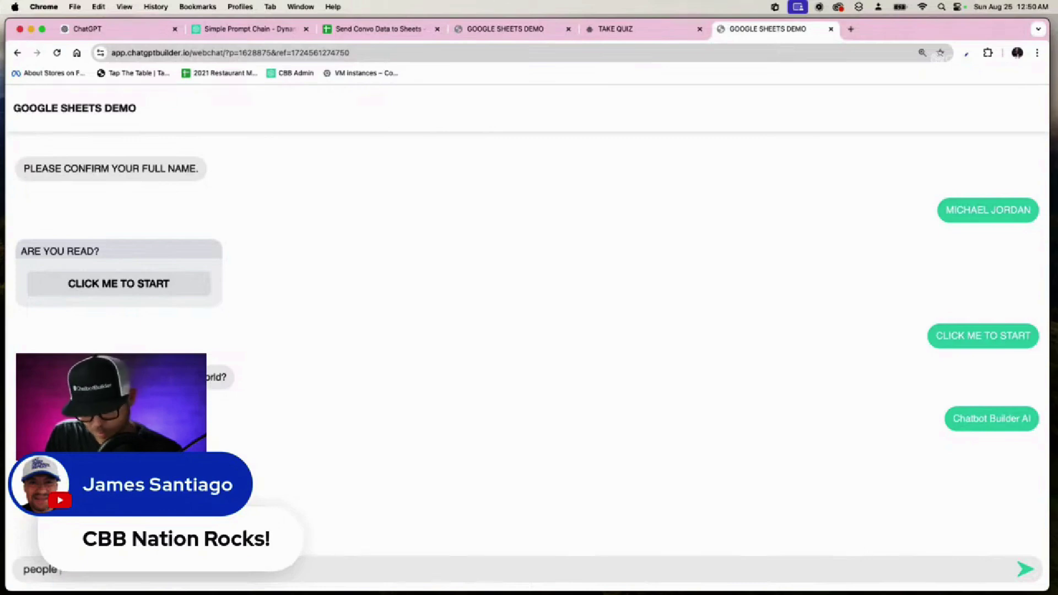
text(n)
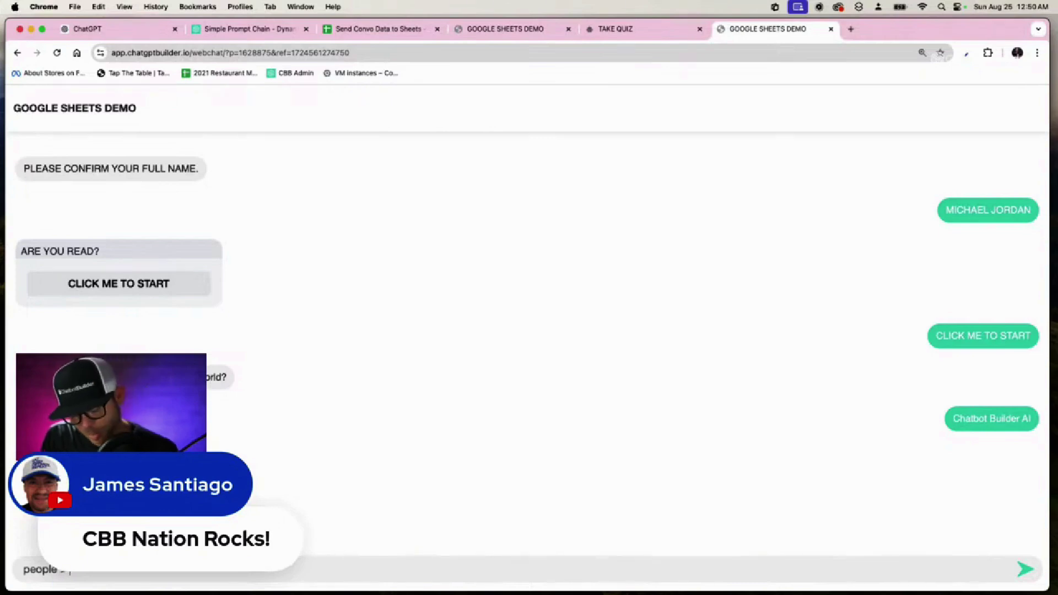
text( platforms)
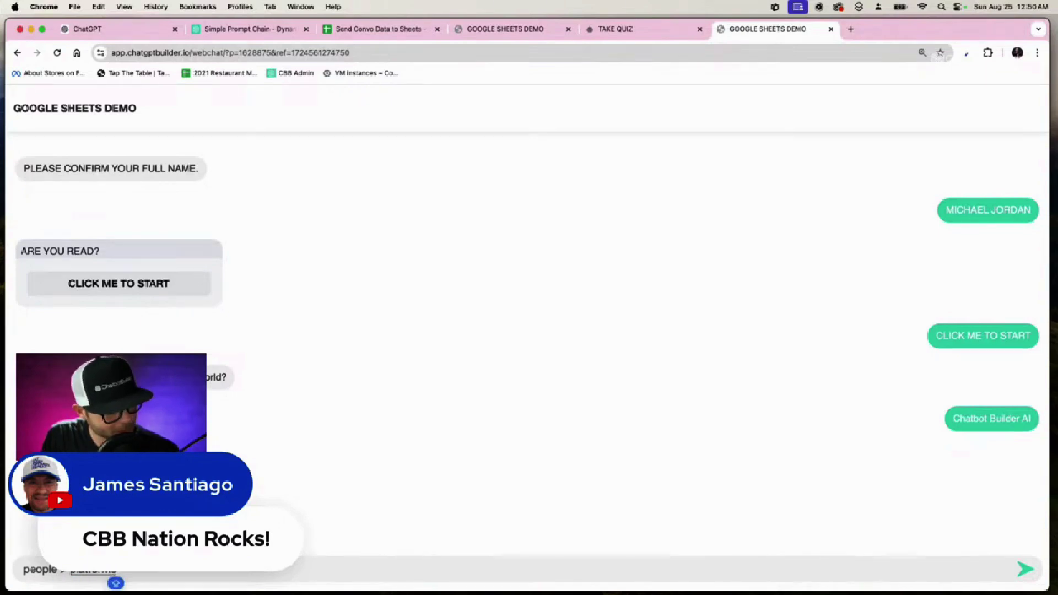
text( the reason is)
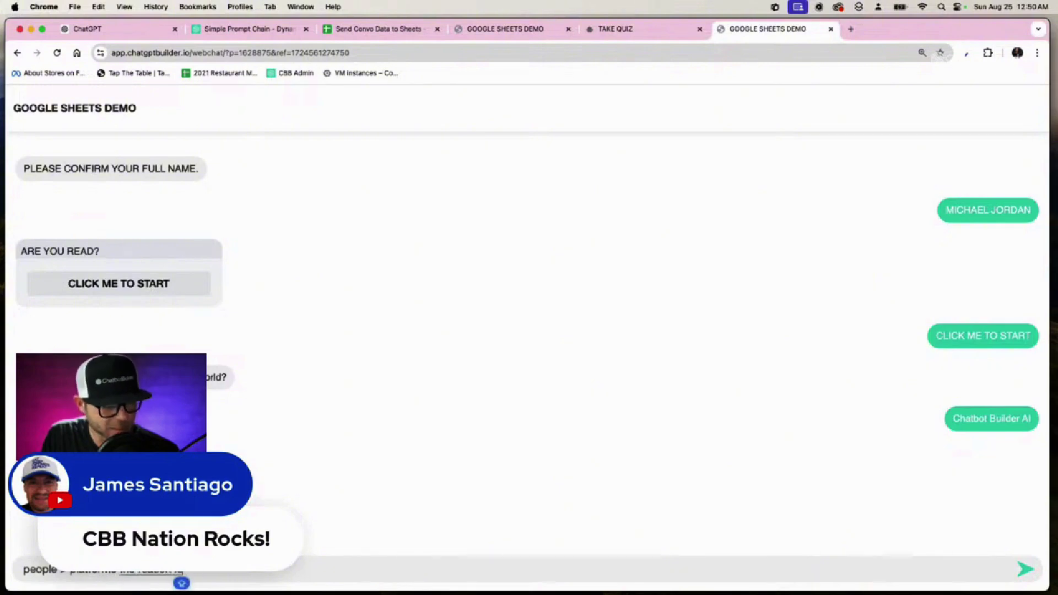
text( the best is CBB nation)
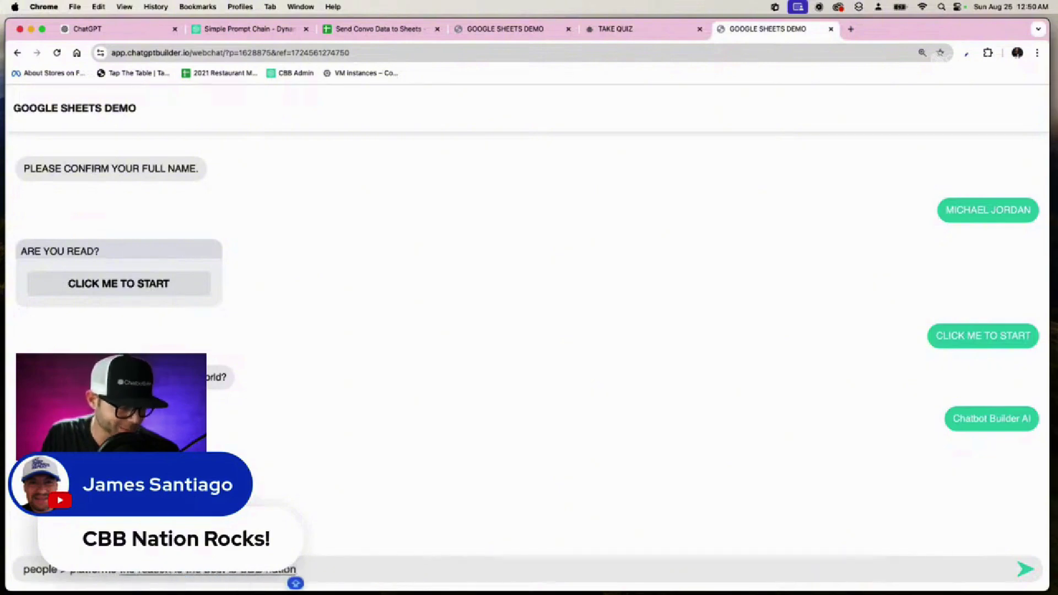
text( always comes through. Never fails)
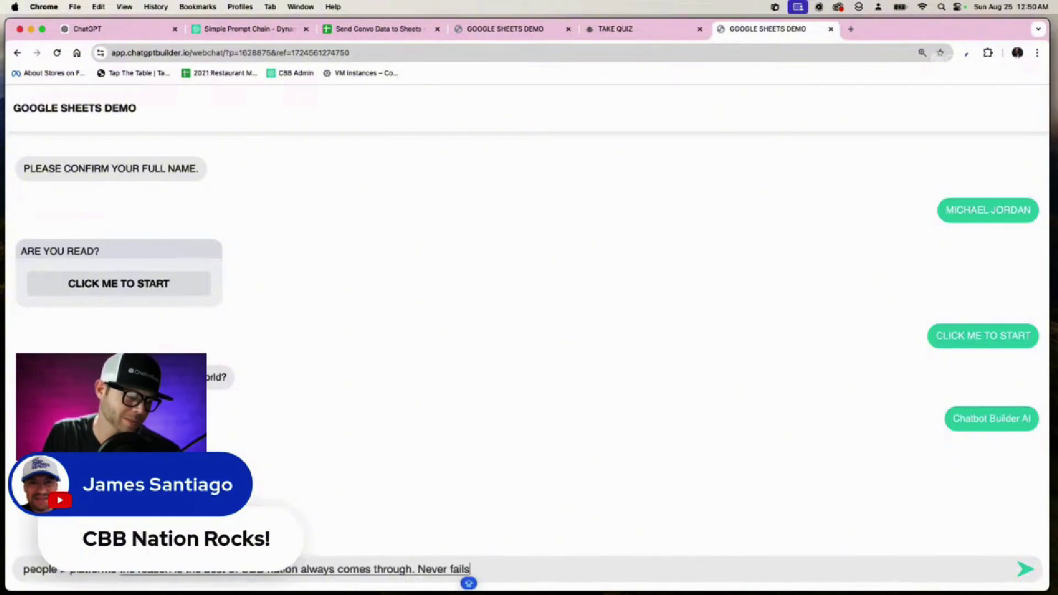
text(. and basically)
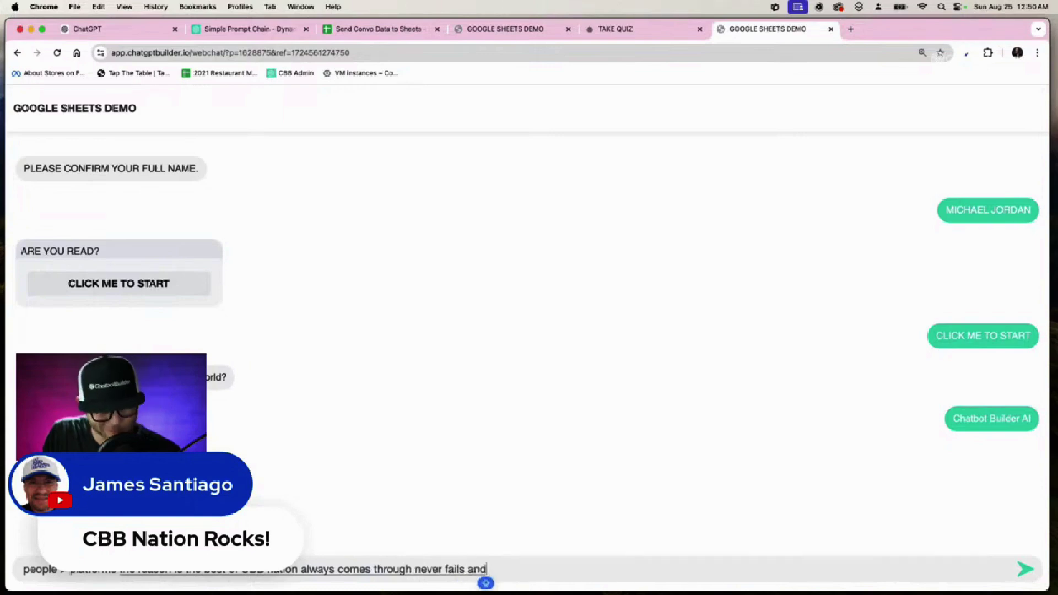
key(BackSpace)
text(home of the best brains)
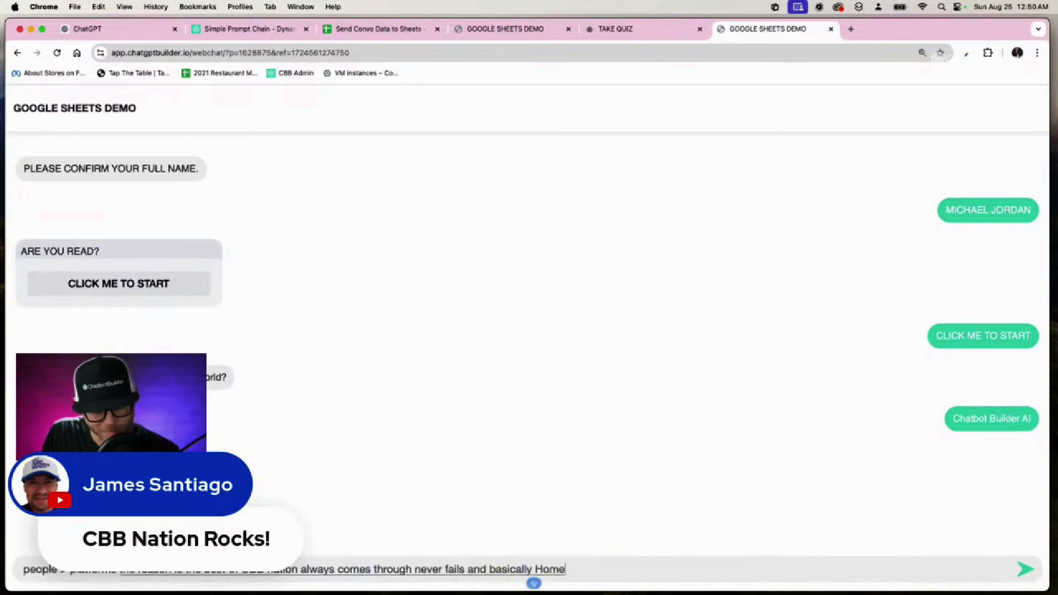
text( in chat bots)
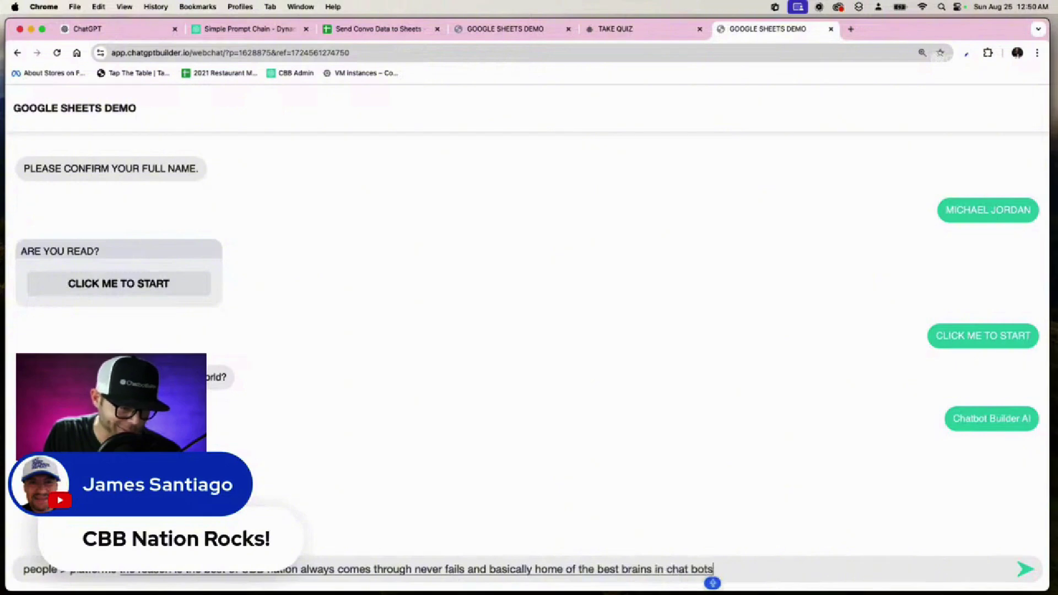
text( and they're all my brains now)
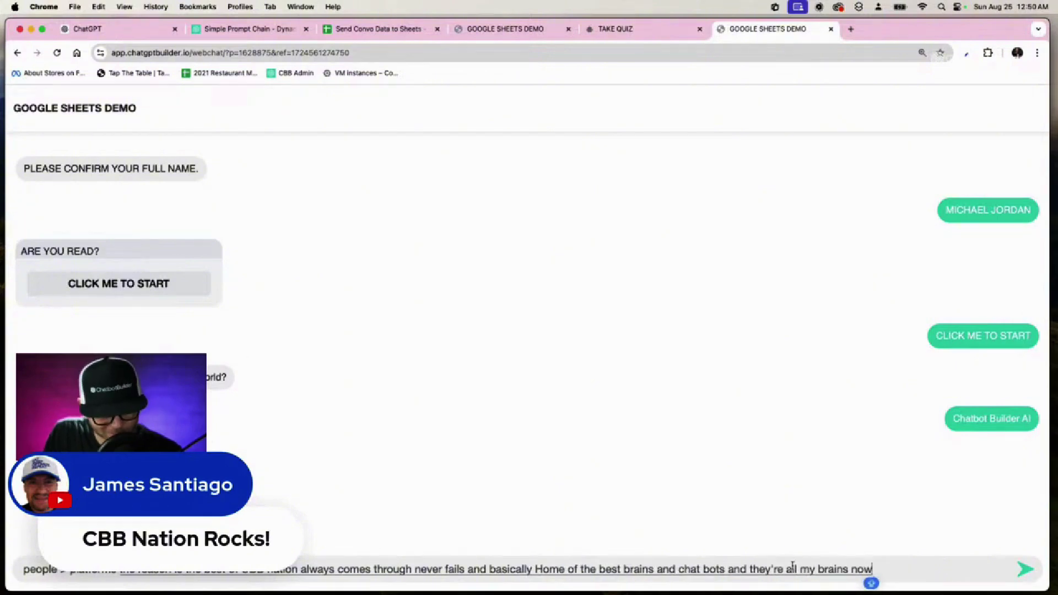
double_click(829, 571)
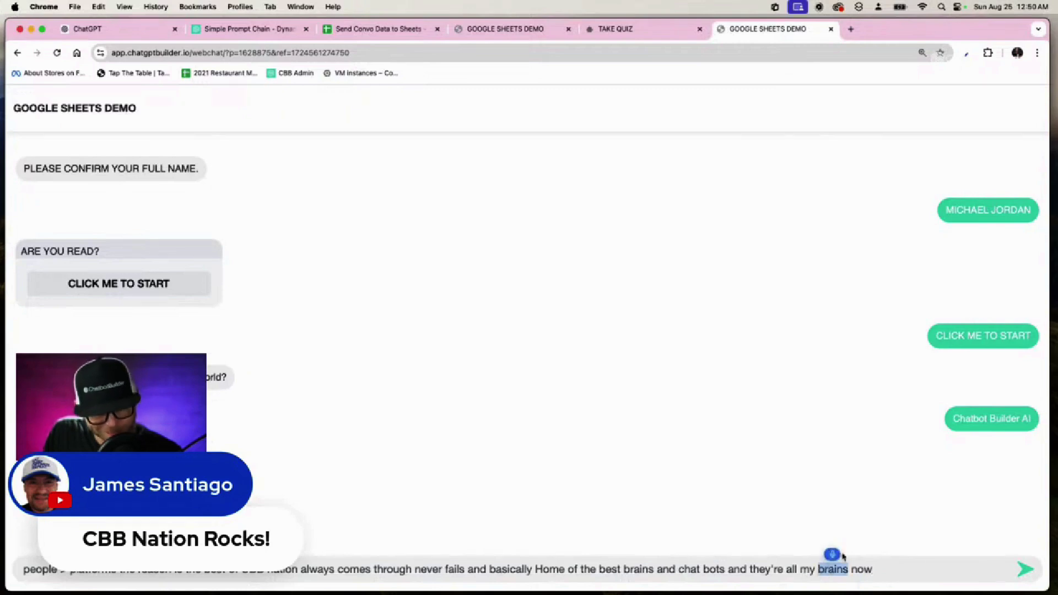
text(friends)
key(Return)
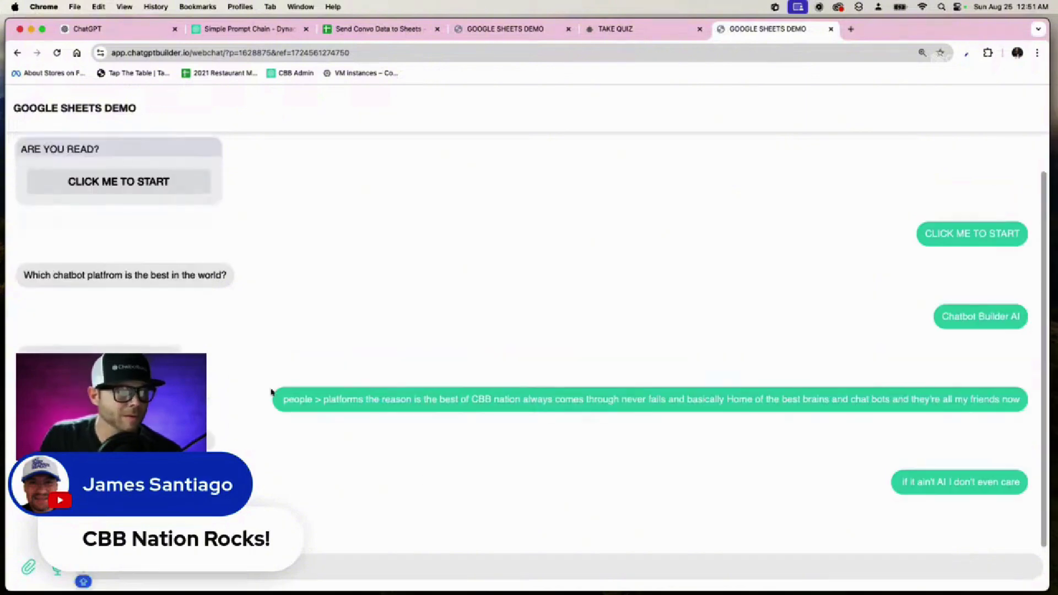
Return to the TAKE QUIZ tab, close Get Link, and go back to the flows list
click(636, 34)
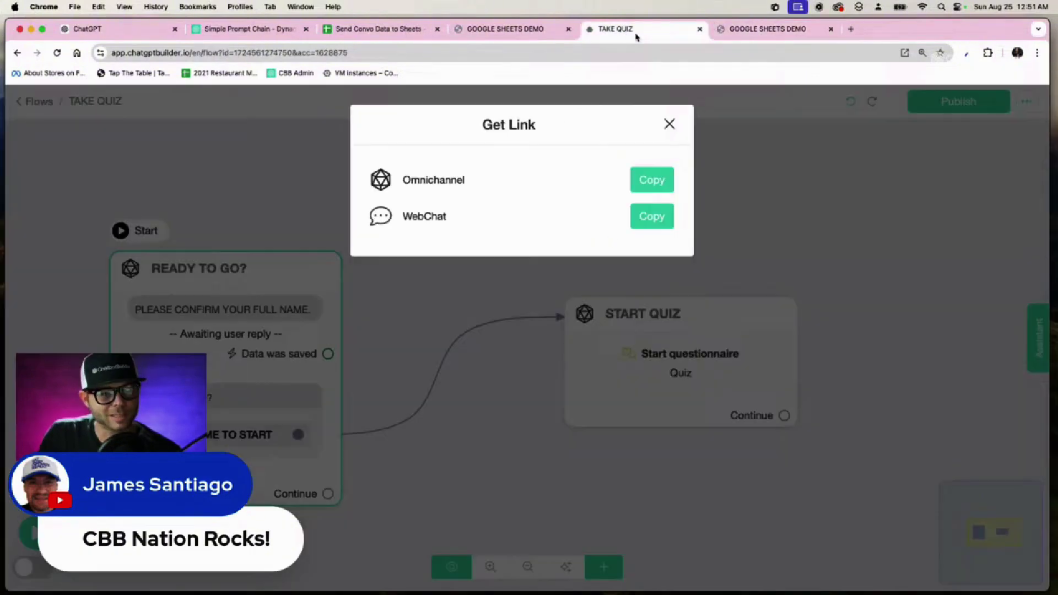
click(670, 123)
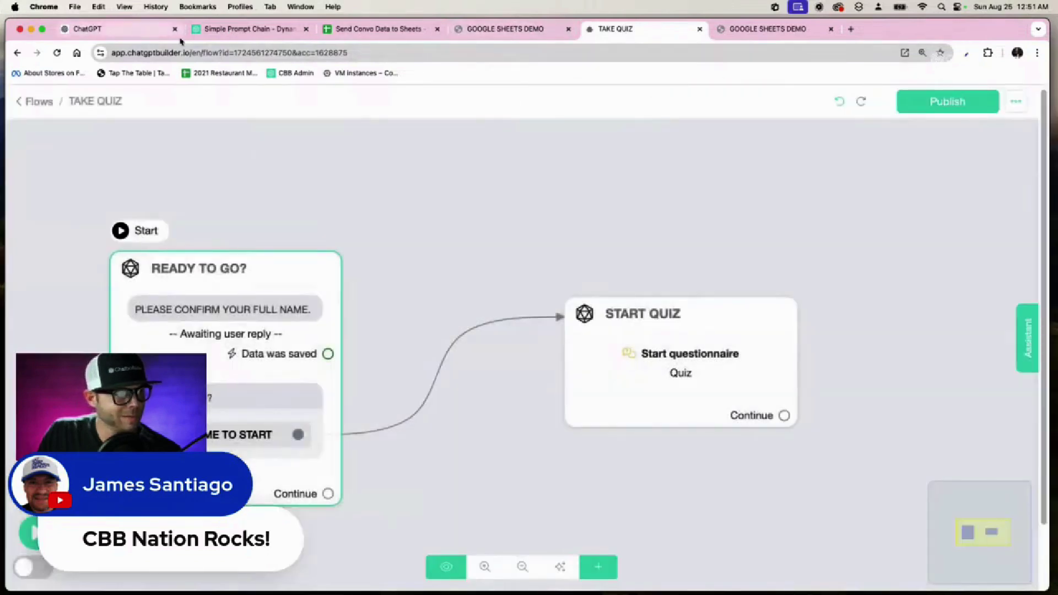
click(40, 106)
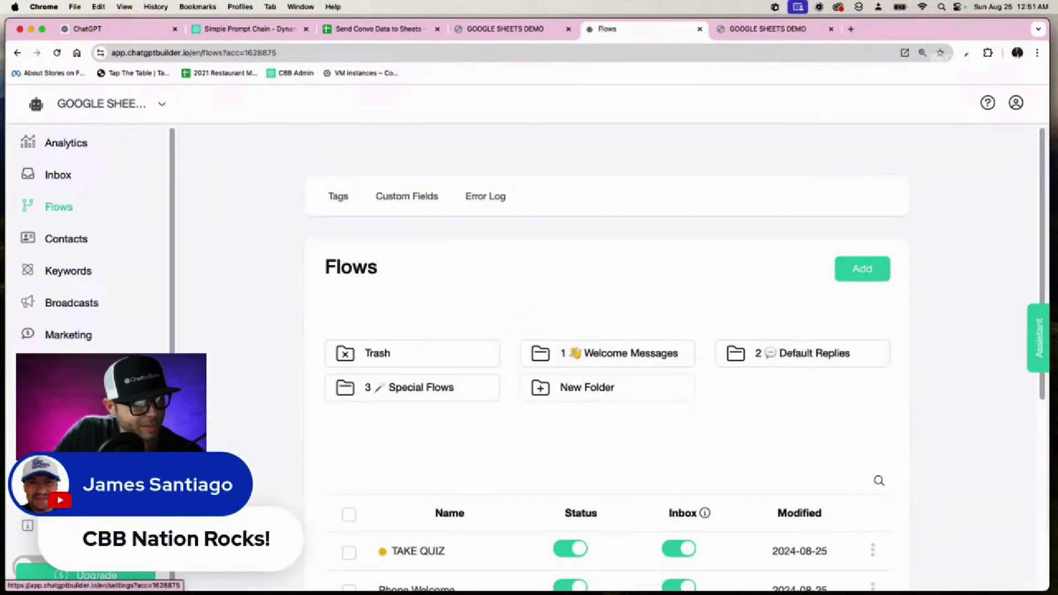
Open Marketing > Questionnaires and review the Quiz questionnaire's questions
click(81, 336)
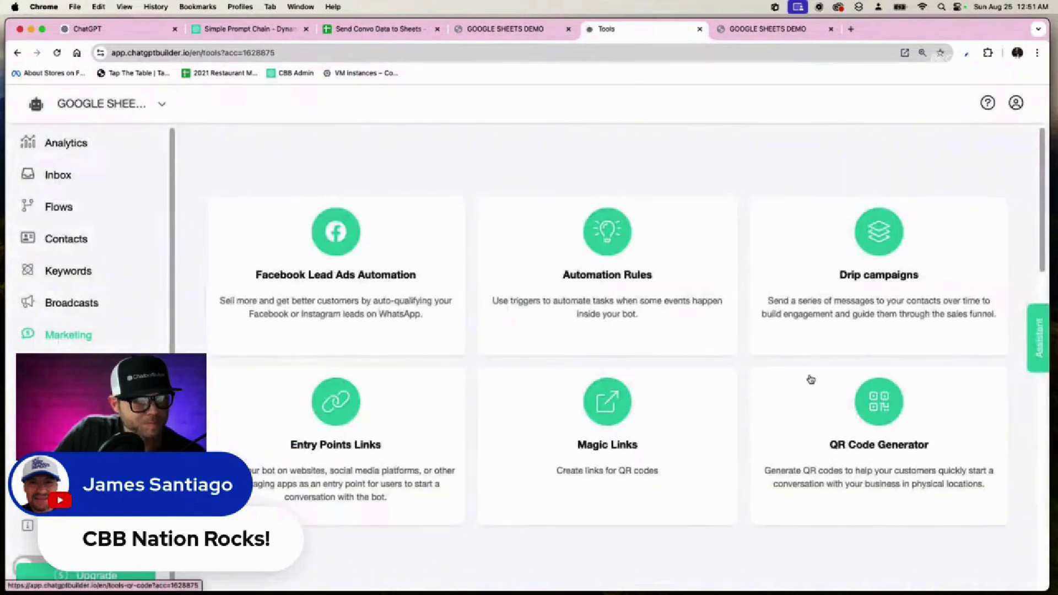
scroll(815, 380, down, 3)
scroll(838, 402, down, 3)
click(866, 425)
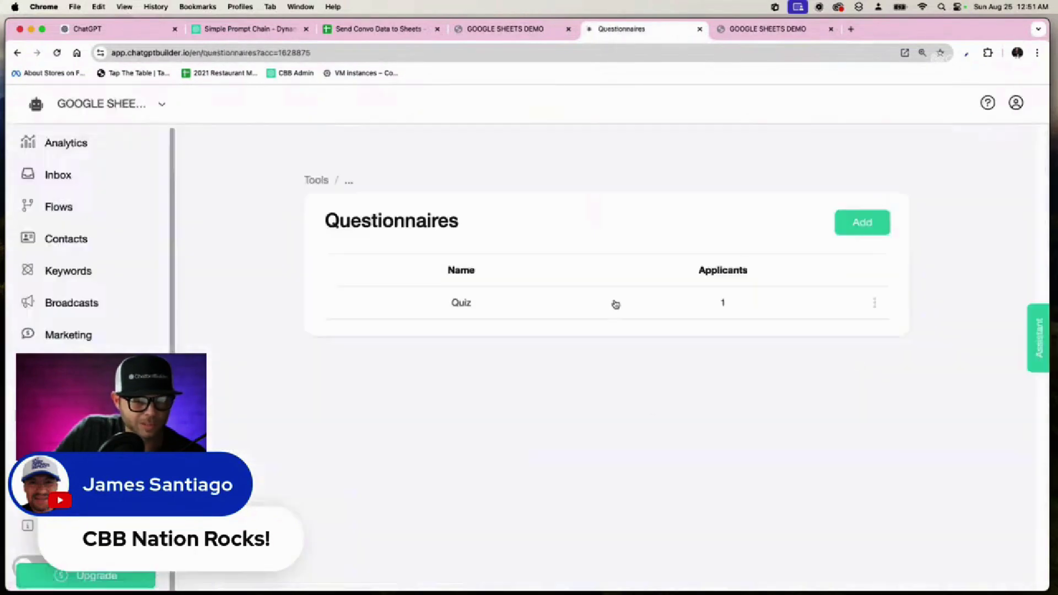
click(722, 303)
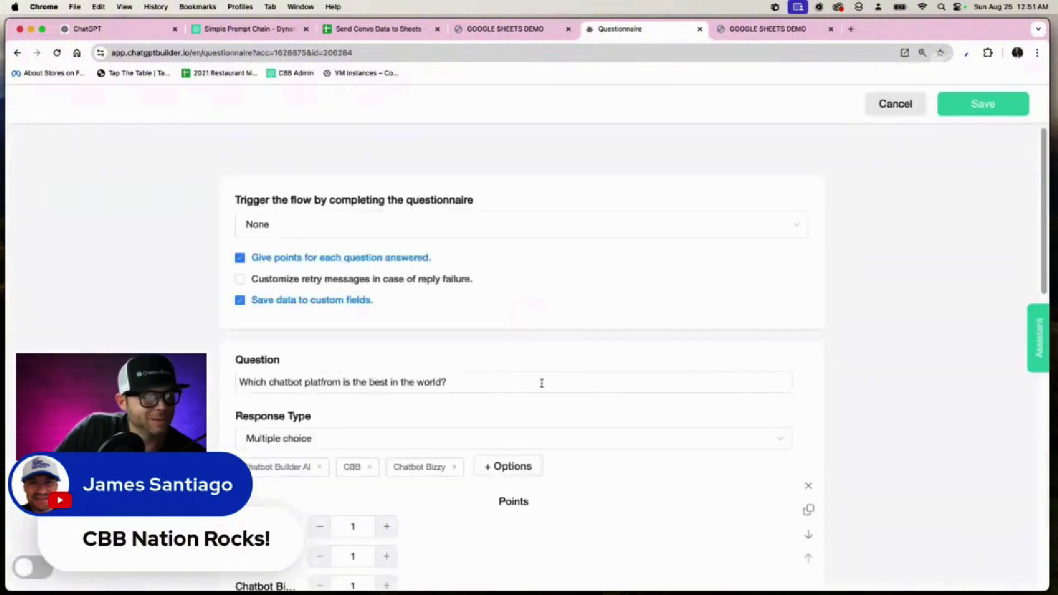
scroll(903, 223, down, 15)
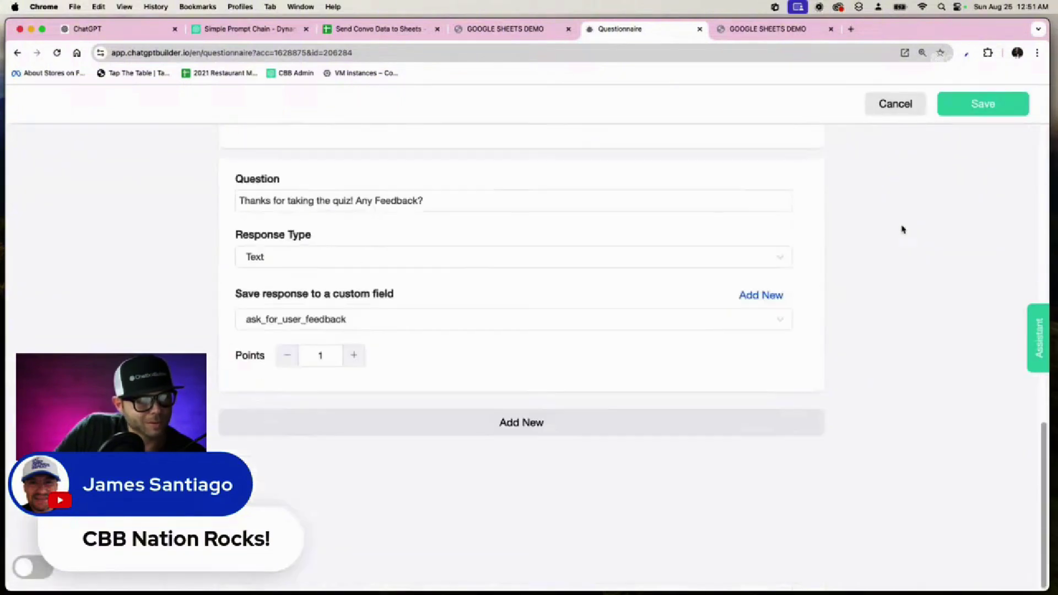
scroll(909, 229, up, 15)
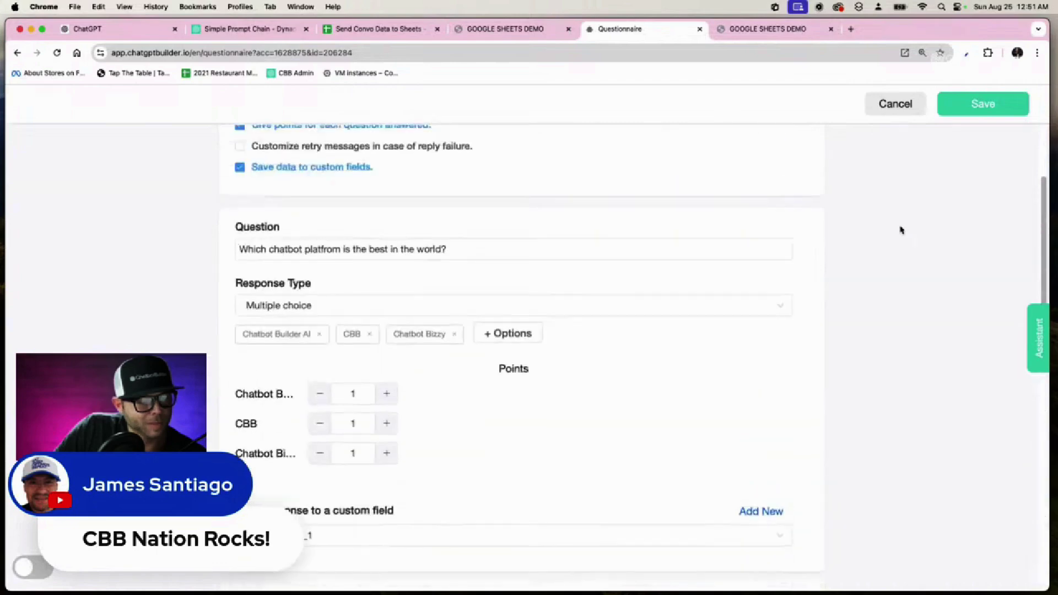
Cancel out of the Quiz editor, open its Applicants list, and view the applicant's 3-point answers
click(897, 106)
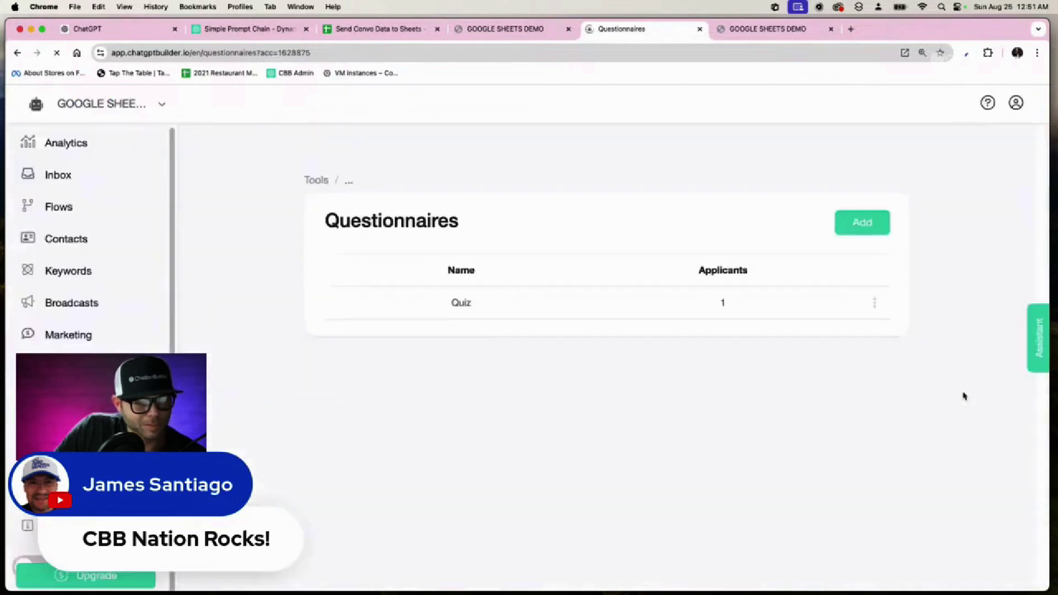
click(884, 303)
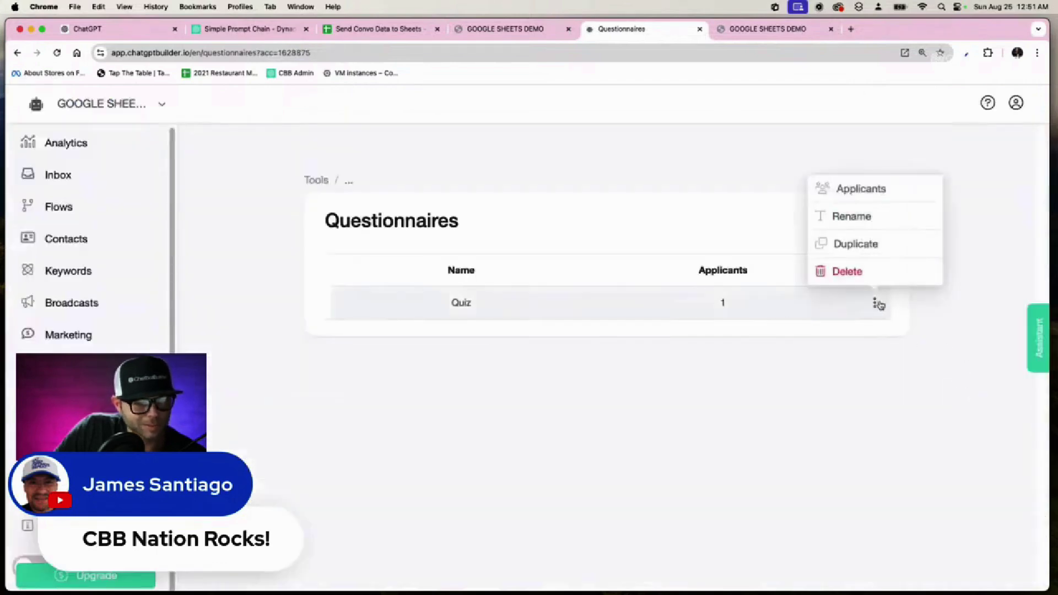
click(886, 190)
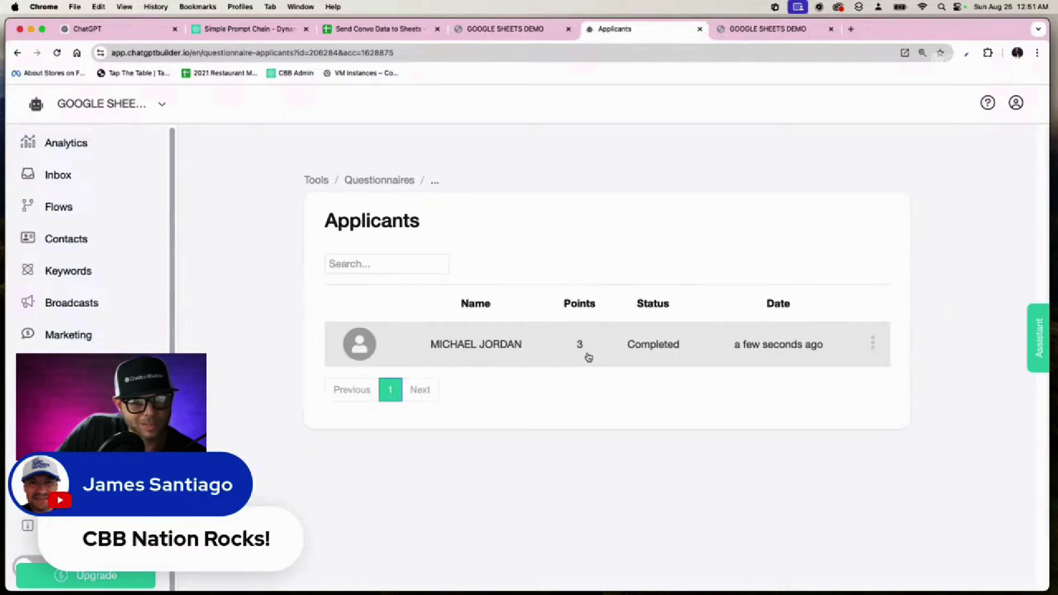
click(873, 345)
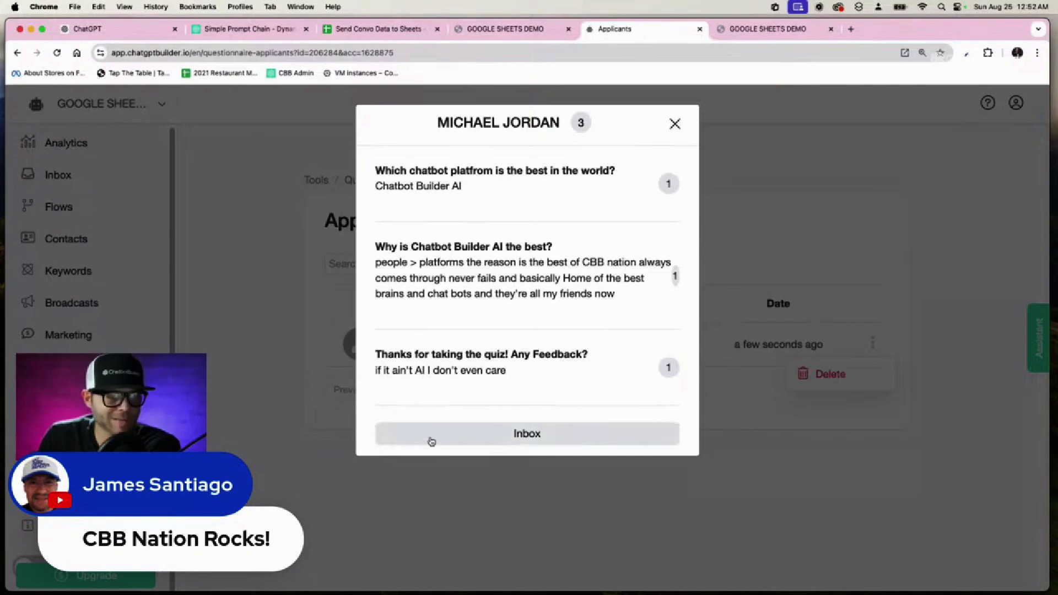
click(427, 438)
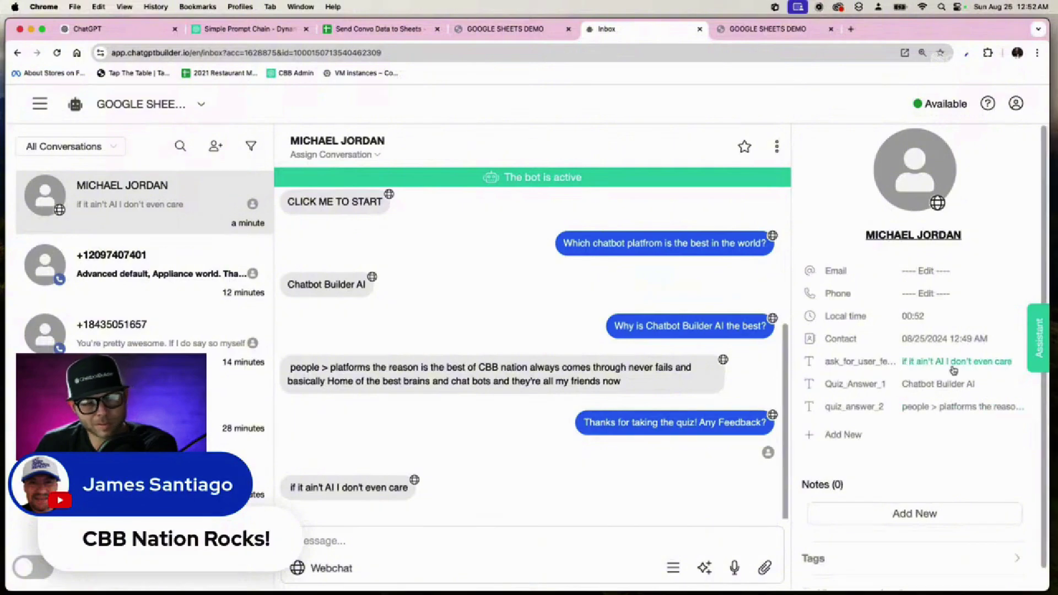
Check the contact's saved quiz answer custom fields in the Inbox and browse the custom field list
scroll(953, 370, up, 5)
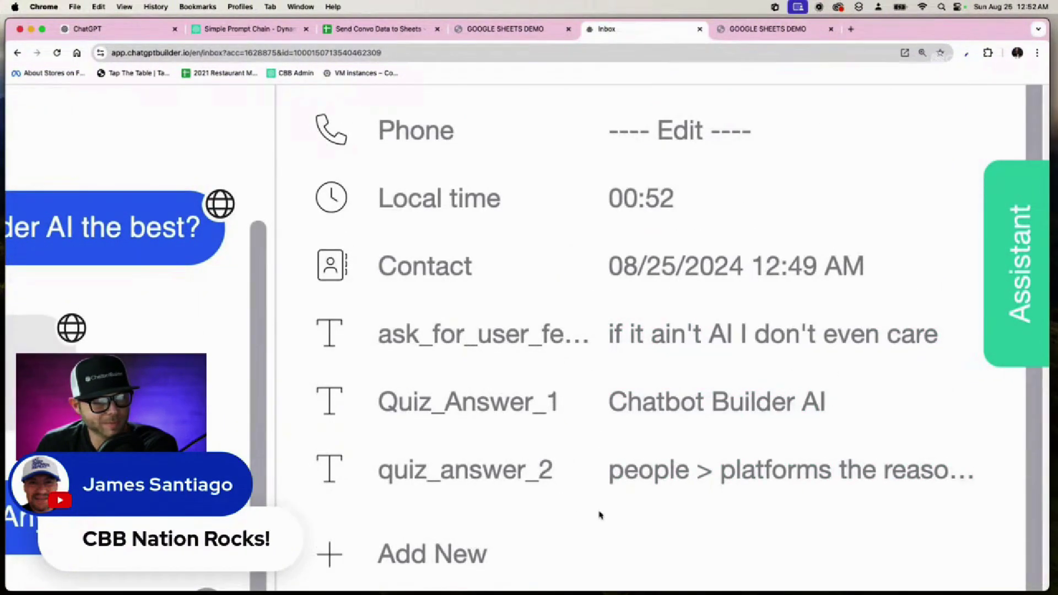
scroll(652, 560, up, 2)
scroll(610, 558, down, 3)
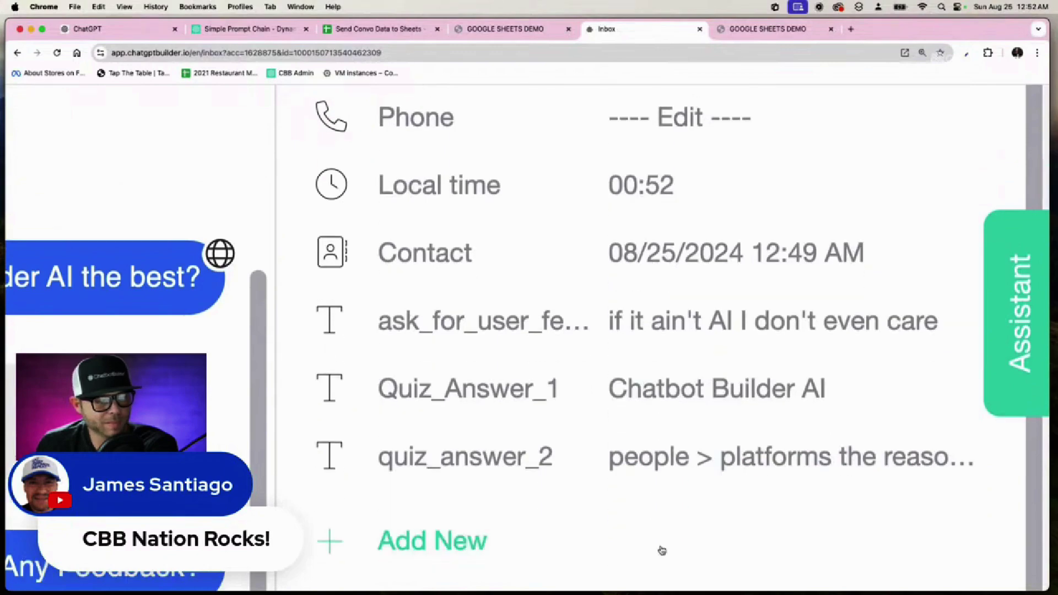
click(662, 551)
scroll(661, 551, down, 5)
click(514, 472)
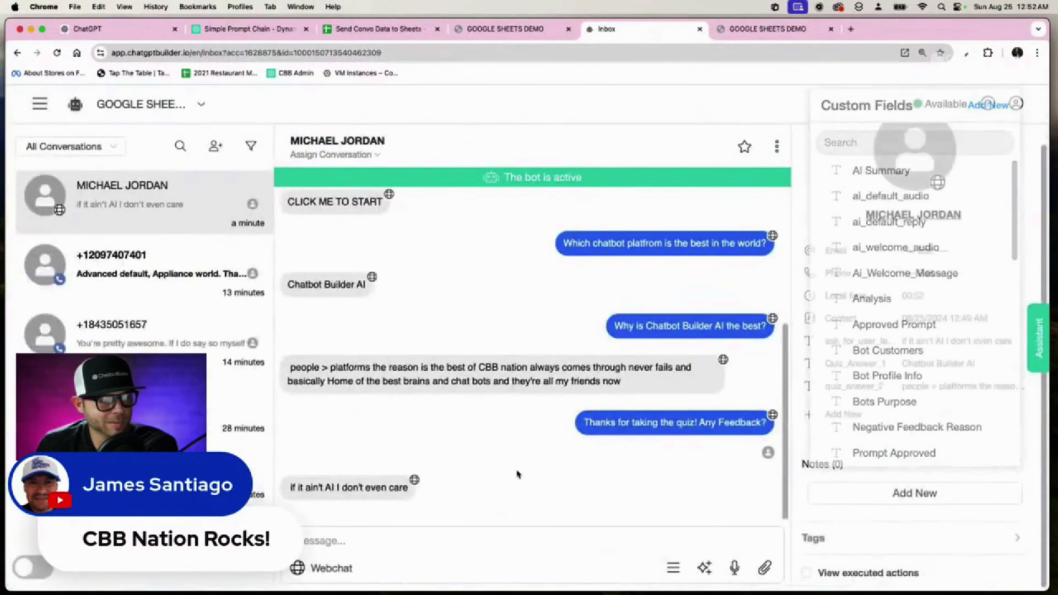